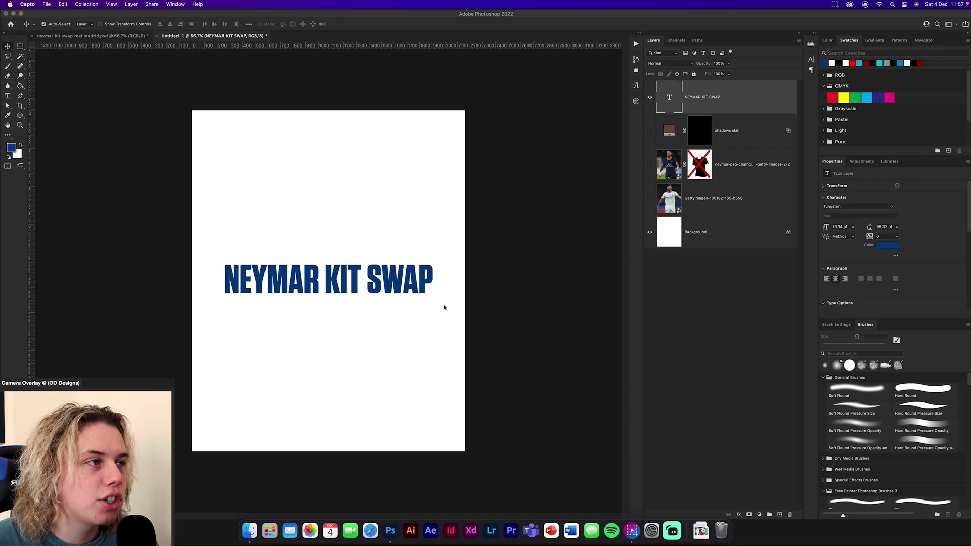
# Hide the title text and preview the Neymar and Real Madrid player photo layers one at a time
pyautogui.click(651, 98)
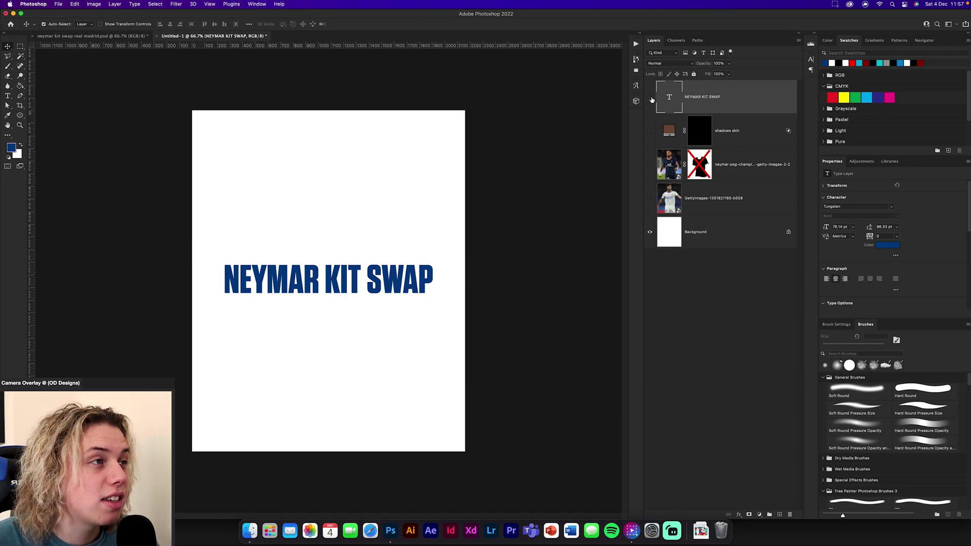
pyautogui.click(650, 98)
pyautogui.click(651, 164)
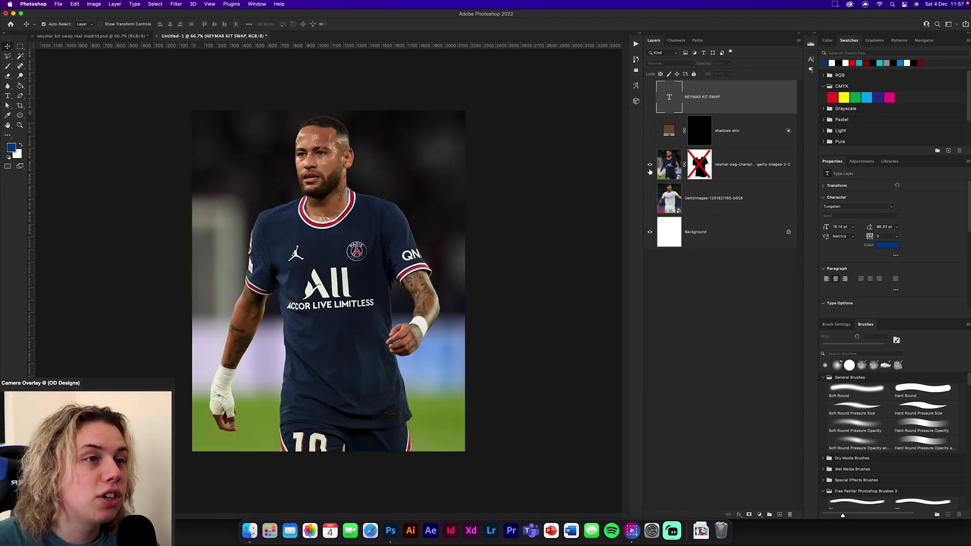
pyautogui.click(650, 165)
pyautogui.click(650, 198)
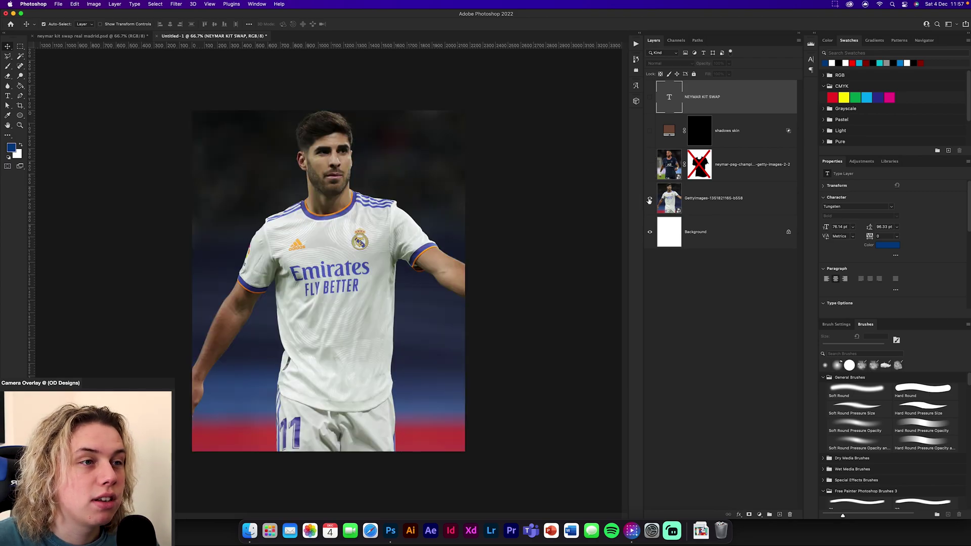
pyautogui.click(650, 198)
pyautogui.click(651, 134)
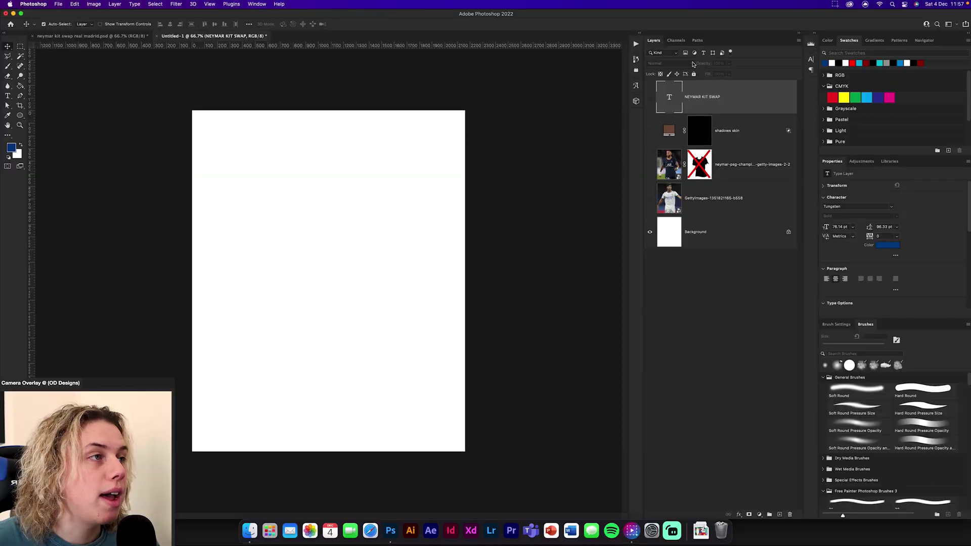
# Create a new white RGB document of 2160 x 2700 pixels at 300 pixels per inch
pyautogui.rightClick(294, 38)
pyautogui.click(307, 77)
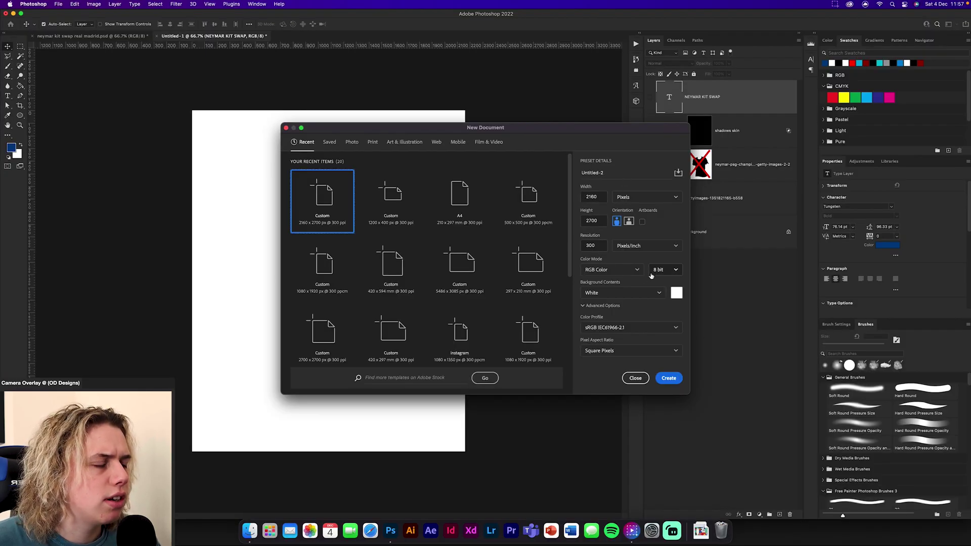
pyautogui.click(669, 377)
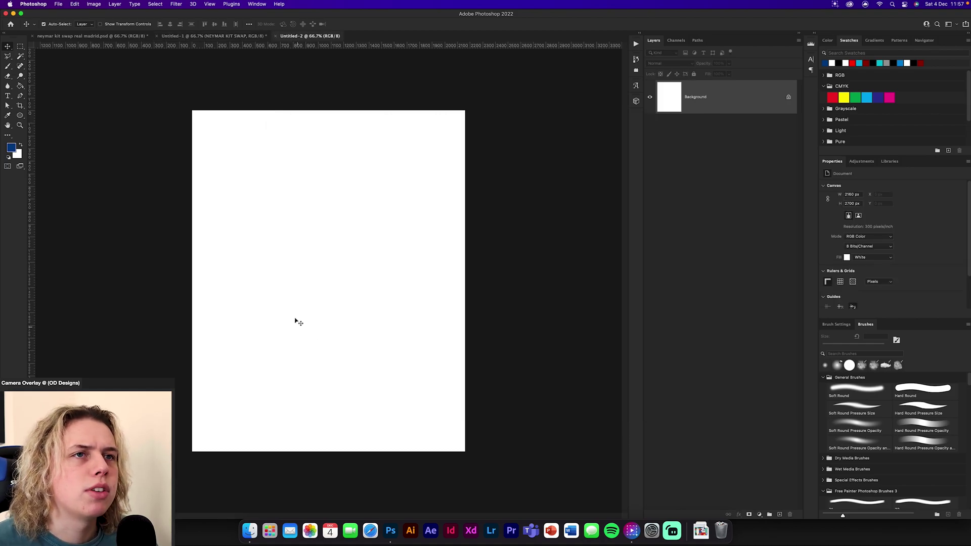
# Copy the Neymar photo layer from Untitled-1 into Untitled-2 and position it so it fills the canvas
pyautogui.click(243, 38)
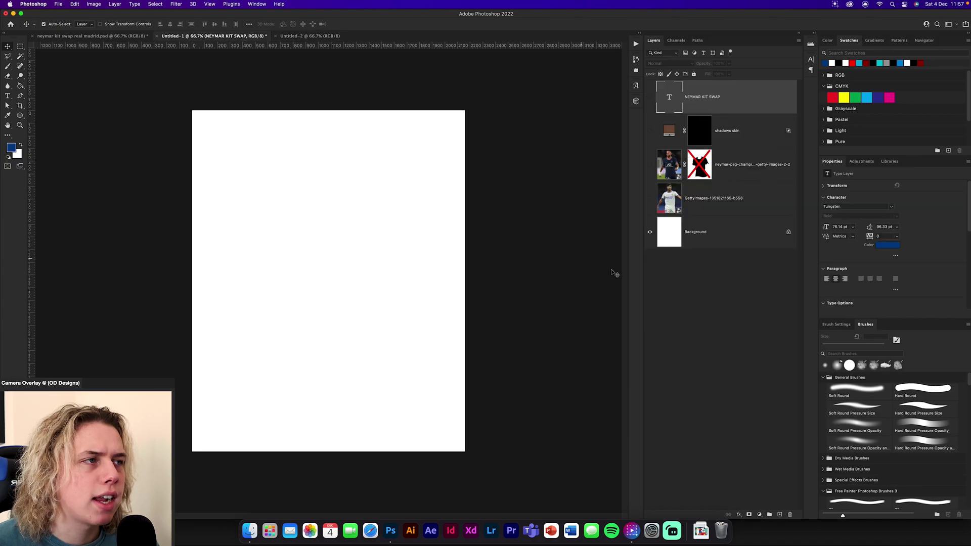
pyautogui.click(754, 183)
pyautogui.moveTo(747, 176); pyautogui.dragTo(314, 297)
pyautogui.hotkey('ctrl', 't')
pyautogui.click(386, 25)
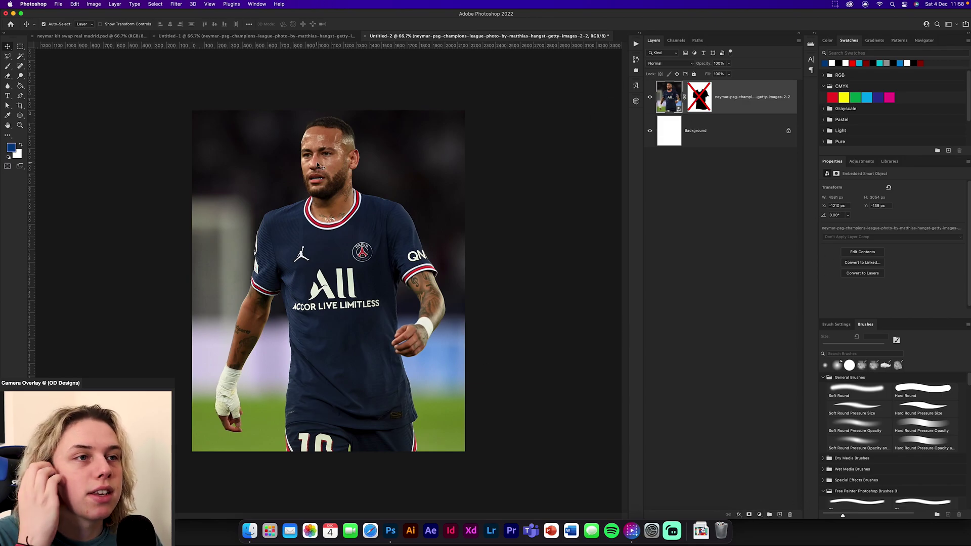
# Add a Hue/Saturation adjustment layer with saturation at -100 and invert its mask to black
pyautogui.click(758, 515)
pyautogui.click(775, 415)
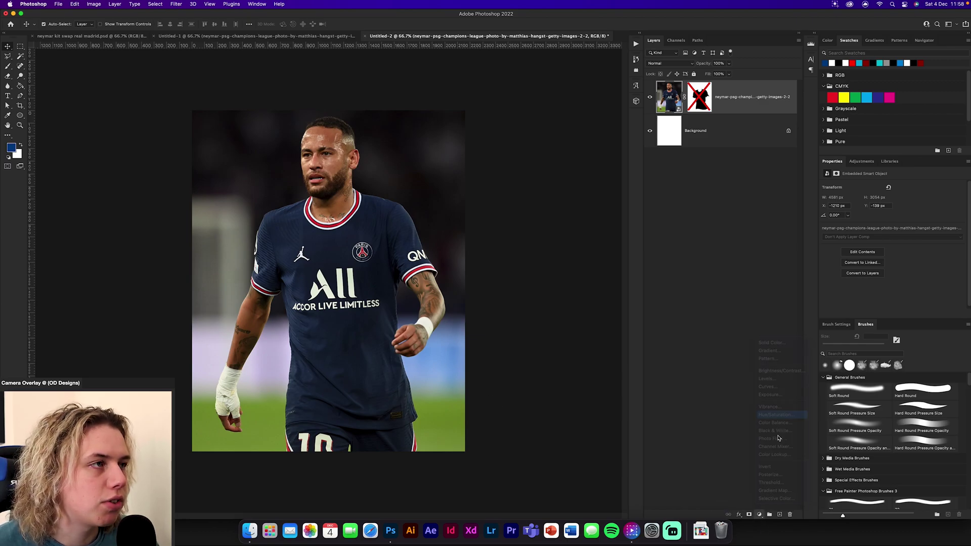
pyautogui.moveTo(893, 230); pyautogui.dragTo(790, 219)
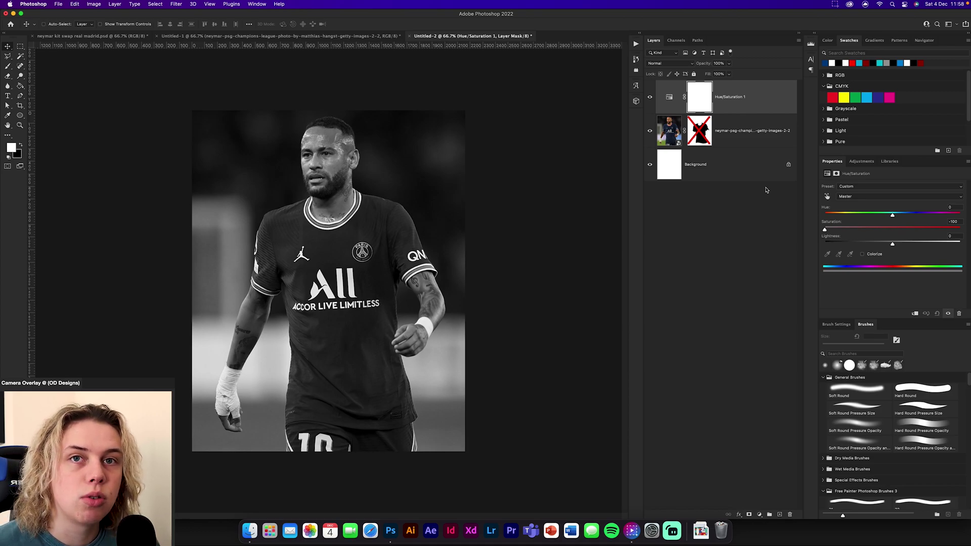
pyautogui.press('super+i')
# Add a brightening Curves adjustment layer with its mask inverted to black and place it below the Hue/Saturation layer
pyautogui.click(759, 514)
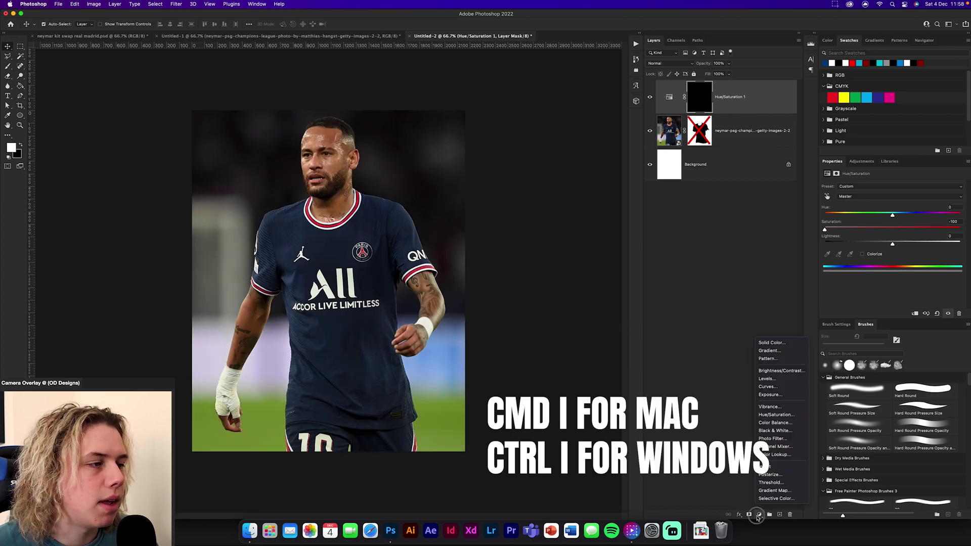
pyautogui.click(770, 387)
pyautogui.moveTo(886, 243); pyautogui.dragTo(889, 235)
pyautogui.press('super+i')
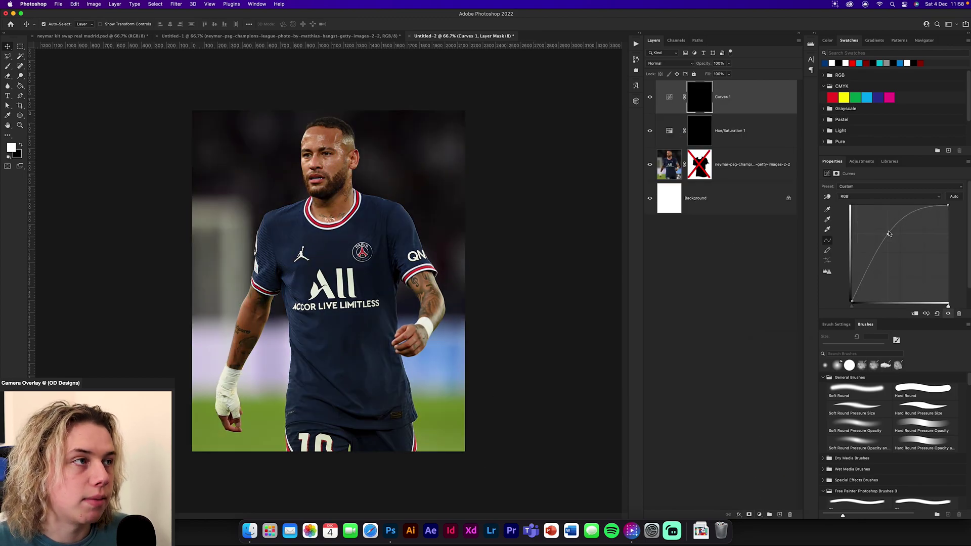
pyautogui.moveTo(729, 99); pyautogui.dragTo(755, 145)
# Paint white on the Curves mask over both of Neymar's eyes with a 10 px Hard Round brush
pyautogui.press('b')
pyautogui.click(914, 388)
pyautogui.press('[')
pyautogui.press('[')
pyautogui.press('[')
pyautogui.moveTo(146, 25); pyautogui.dragTo(187, 28)
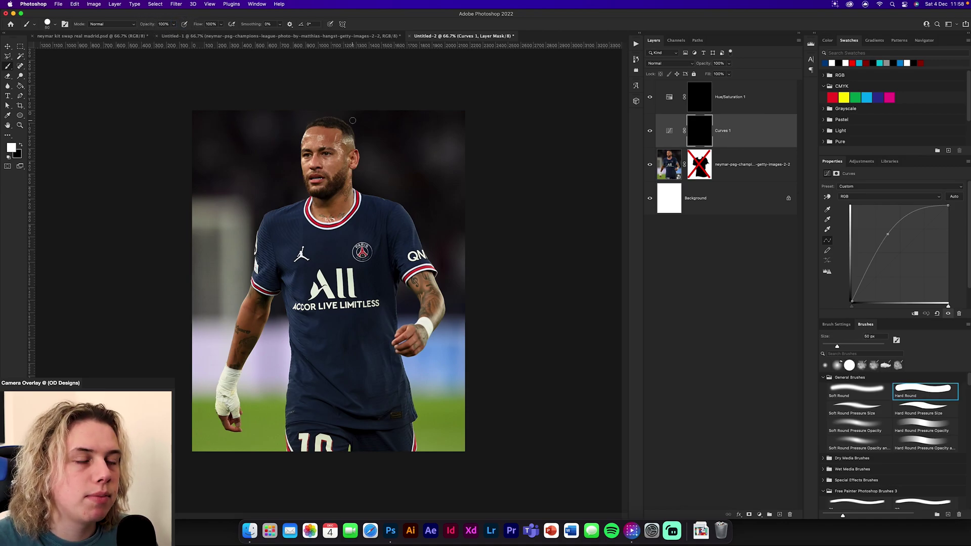
pyautogui.press('super+plus')
pyautogui.press('super+plus')
pyautogui.press('super+plus')
pyautogui.press('super+plus')
pyautogui.moveTo(353, 121)
pyautogui.mouseDown()
pyautogui.moveTo(415, 298)
pyautogui.moveTo(412, 506)
pyautogui.mouseUp()
pyautogui.moveTo(366, 85); pyautogui.dragTo(381, 213)
pyautogui.moveTo(253, 86); pyautogui.dragTo(250, 86)
pyautogui.press('[')
pyautogui.press('[')
pyautogui.press('[')
pyautogui.press('[')
pyautogui.press('[')
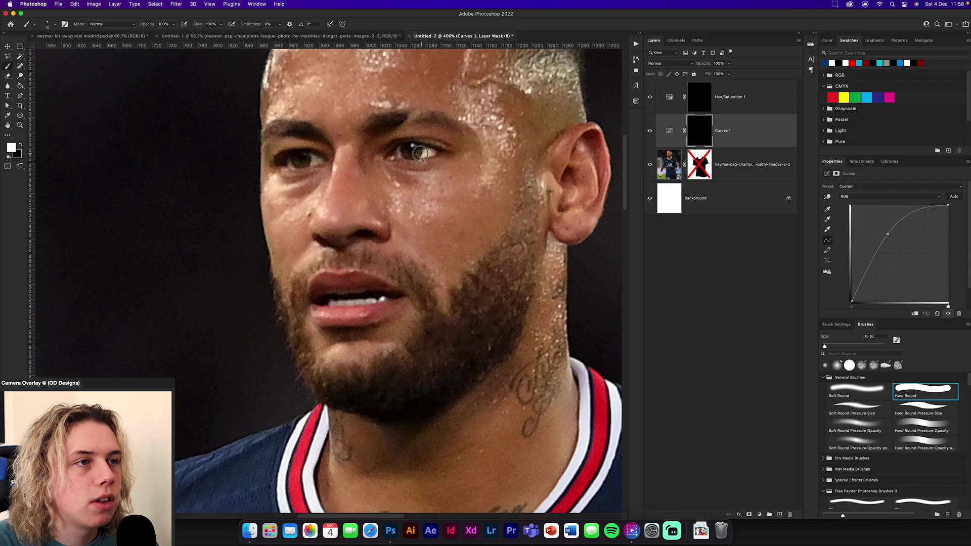
pyautogui.moveTo(396, 156); pyautogui.dragTo(425, 149)
pyautogui.moveTo(319, 160); pyautogui.dragTo(290, 163)
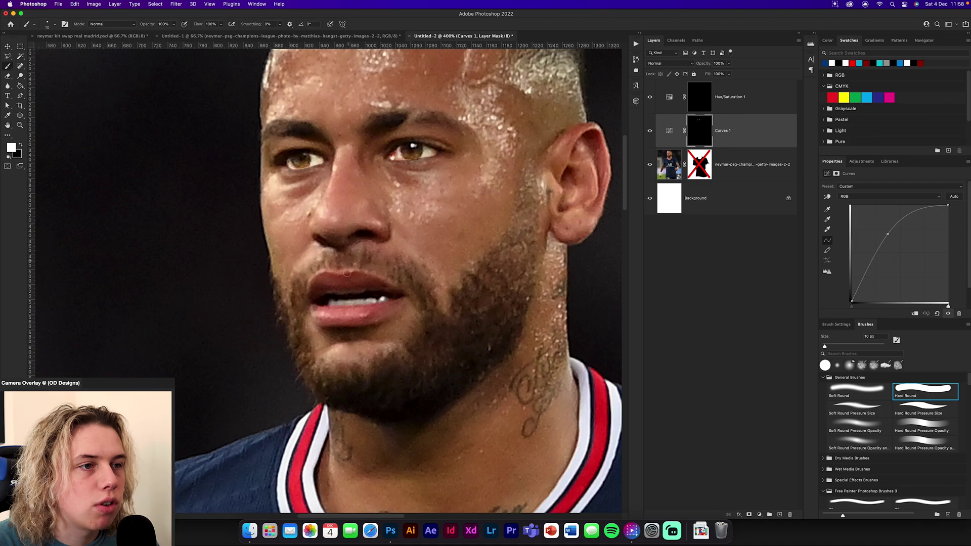
# Paint white over the teeth on the Curves mask, swapping to black to clean up the edges
pyautogui.moveTo(330, 303)
pyautogui.mouseDown()
pyautogui.moveTo(420, 303)
pyautogui.moveTo(403, 317)
pyautogui.moveTo(358, 311)
pyautogui.mouseUp()
pyautogui.press('x')
pyautogui.press('x')
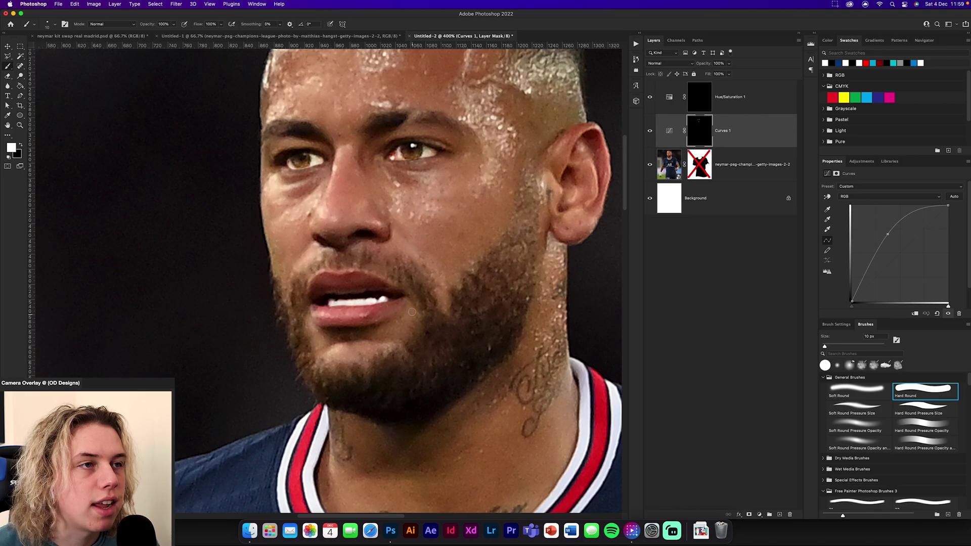
pyautogui.press('x')
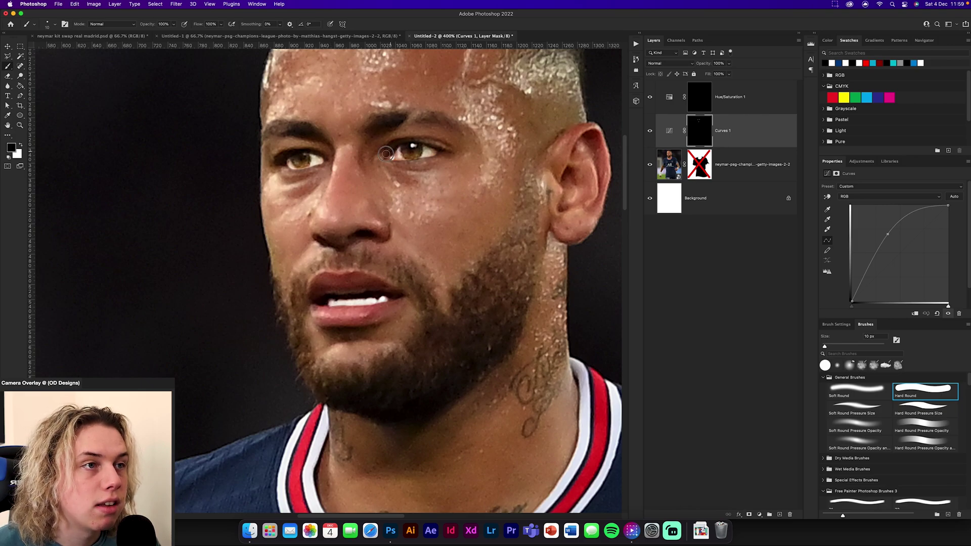
pyautogui.press('x')
pyautogui.press('x')
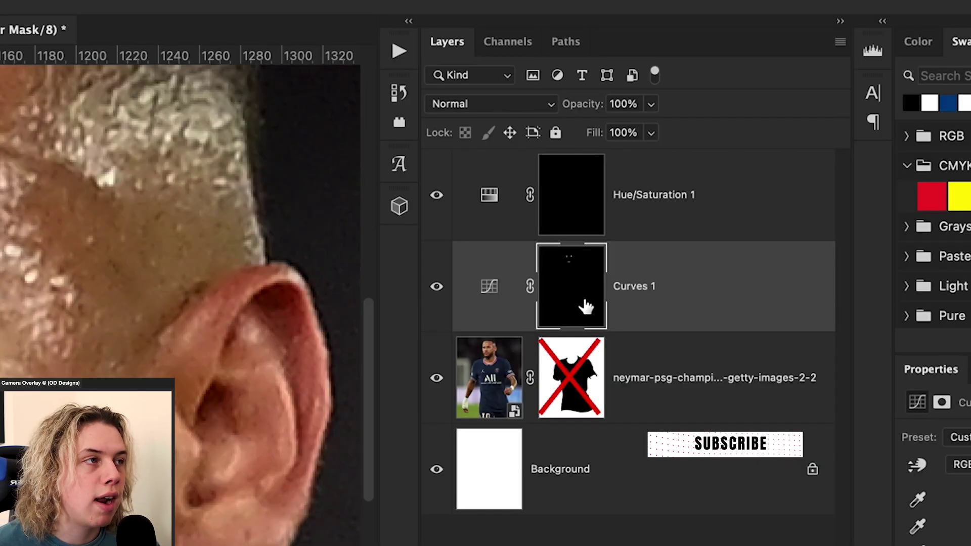
# Replace the Hue/Saturation layer's mask with a copy of the painted Curves mask
pyautogui.moveTo(582, 298); pyautogui.dragTo(576, 195)
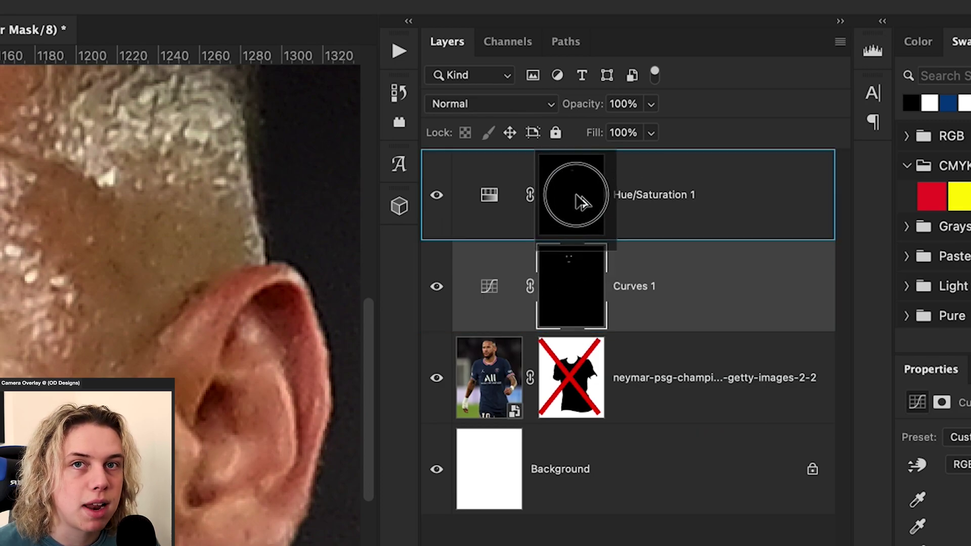
pyautogui.moveTo(582, 202); pyautogui.dragTo(580, 201)
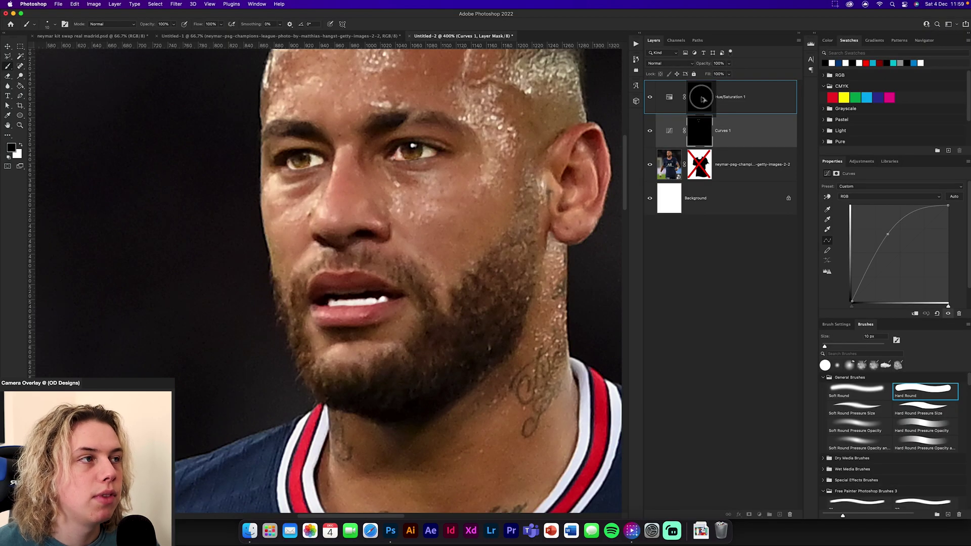
pyautogui.moveTo(703, 100); pyautogui.dragTo(702, 100)
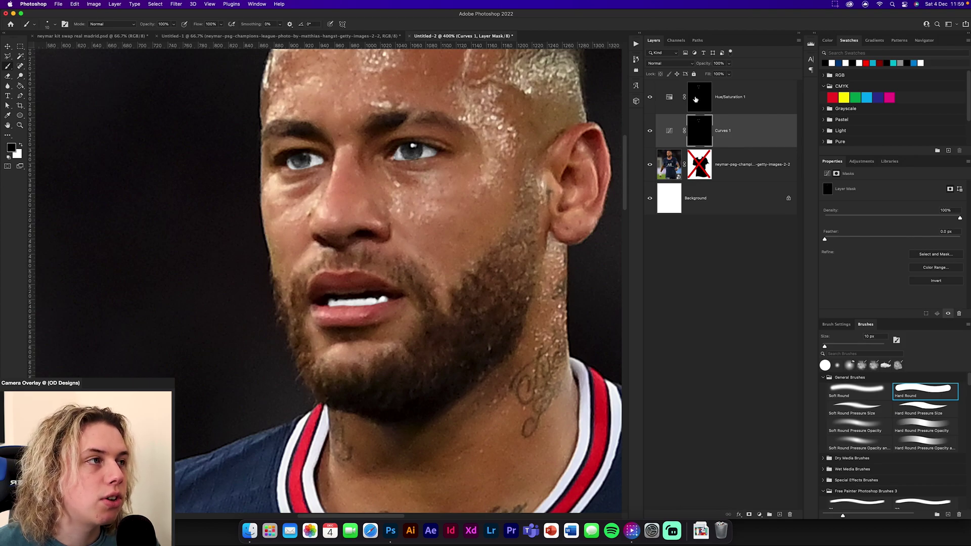
# Paint black over both irises on the Hue/Saturation mask with a 30 px brush to restore their natural colour
pyautogui.click(695, 99)
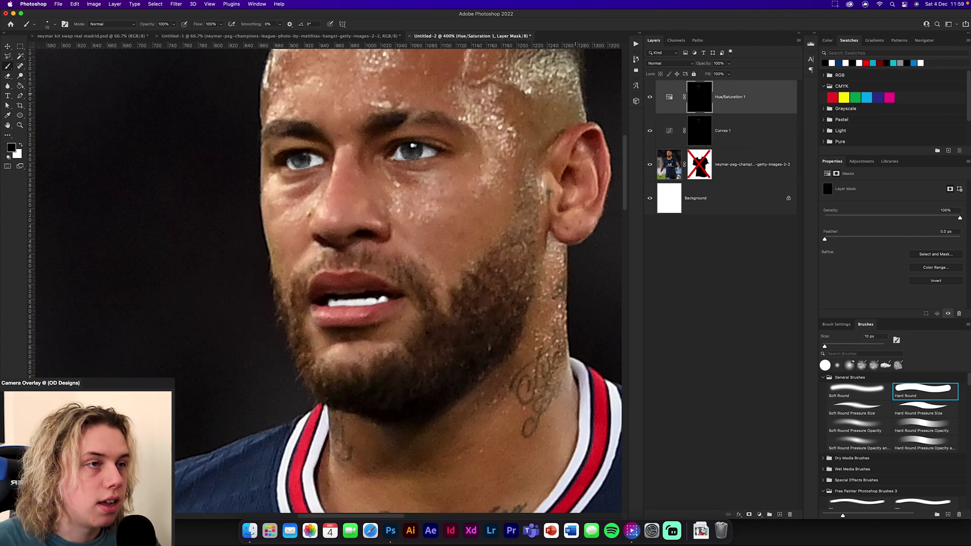
pyautogui.press(']')
pyautogui.press(']')
pyautogui.press(']')
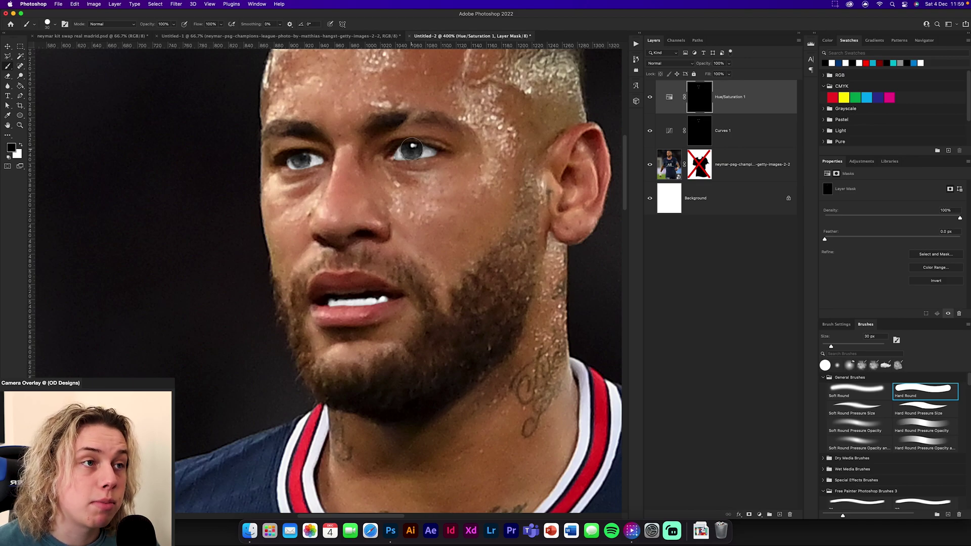
pyautogui.click(412, 149)
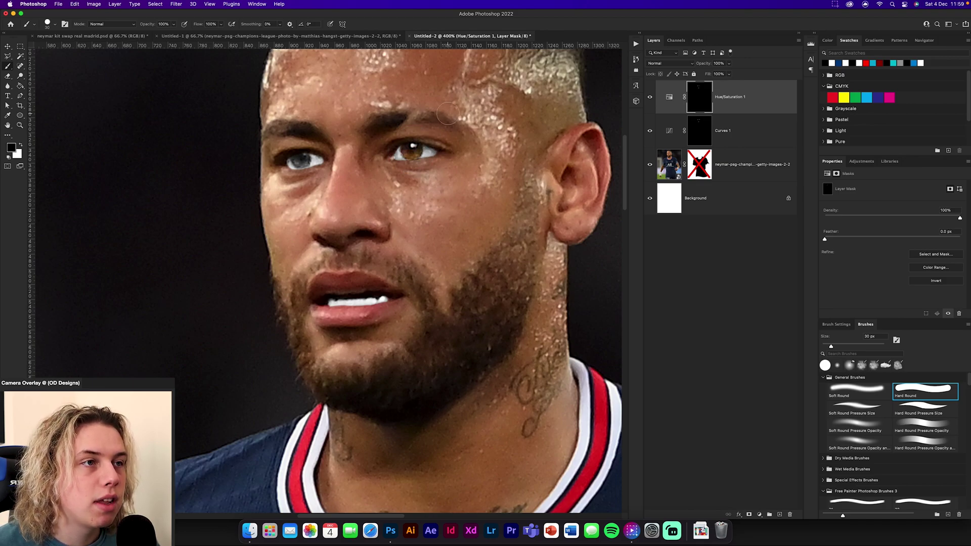
pyautogui.moveTo(296, 158); pyautogui.dragTo(302, 157)
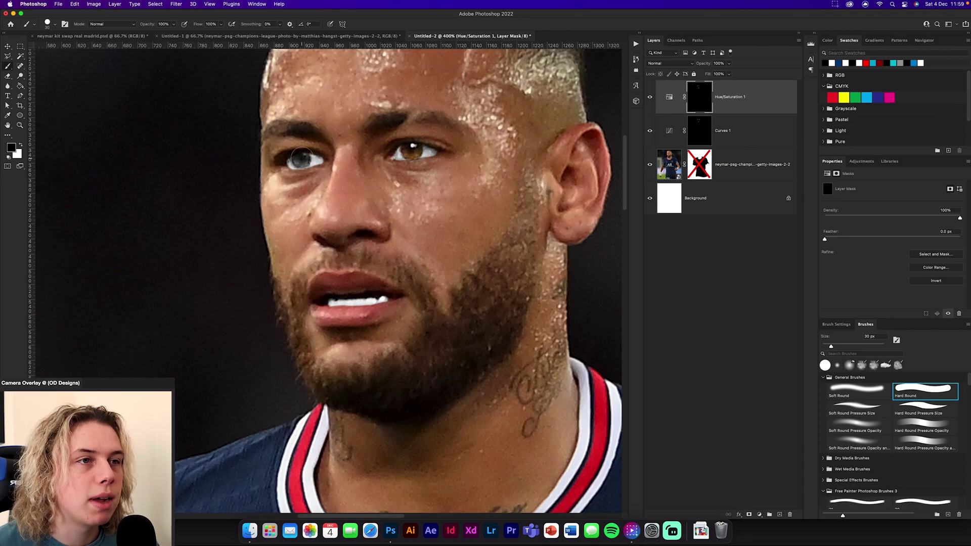
pyautogui.click(300, 158)
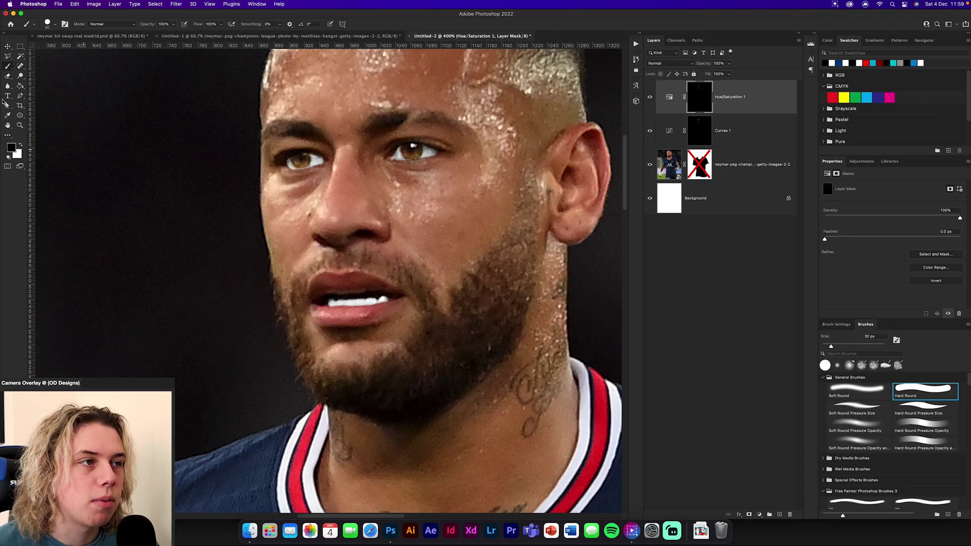
# Clip the Curves and Hue/Saturation adjustment layers to the Neymar photo layer
pyautogui.click(7, 47)
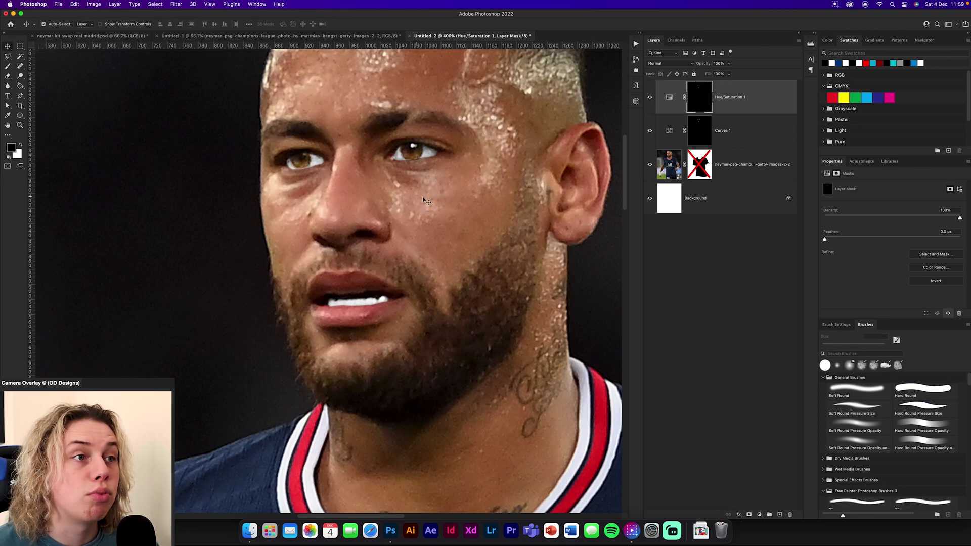
pyautogui.press('super+minus')
pyautogui.press('super+minus')
pyautogui.press('super+minus')
pyautogui.press('super+minus')
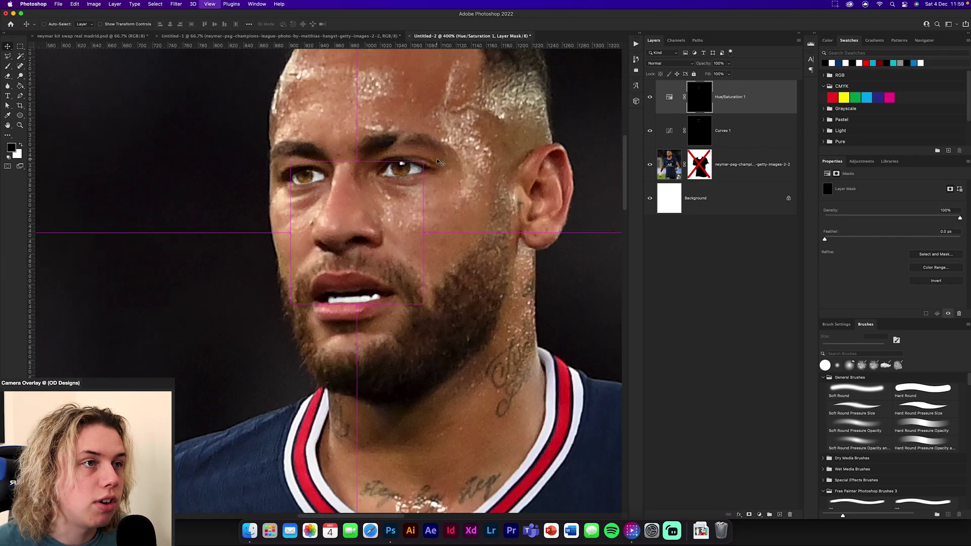
pyautogui.press('super+minus')
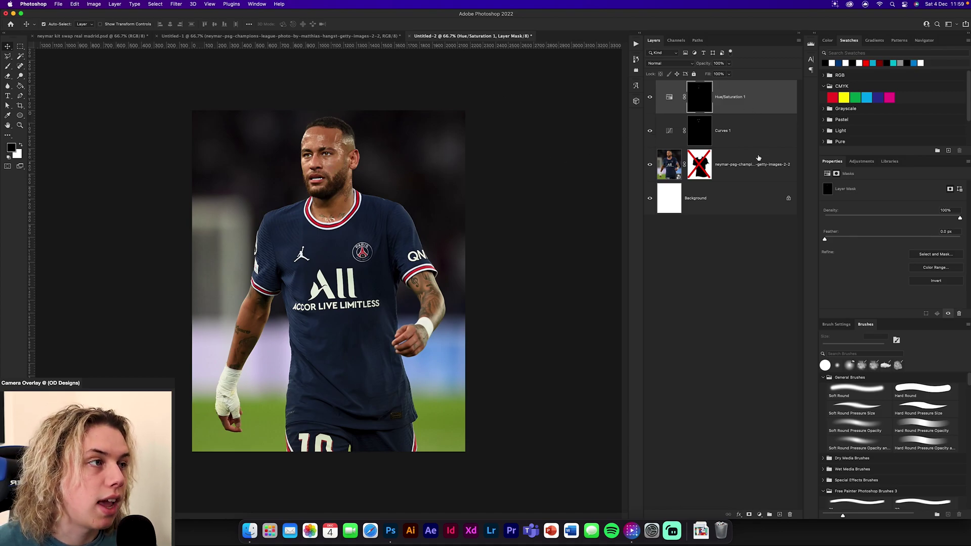
pyautogui.click(750, 136)
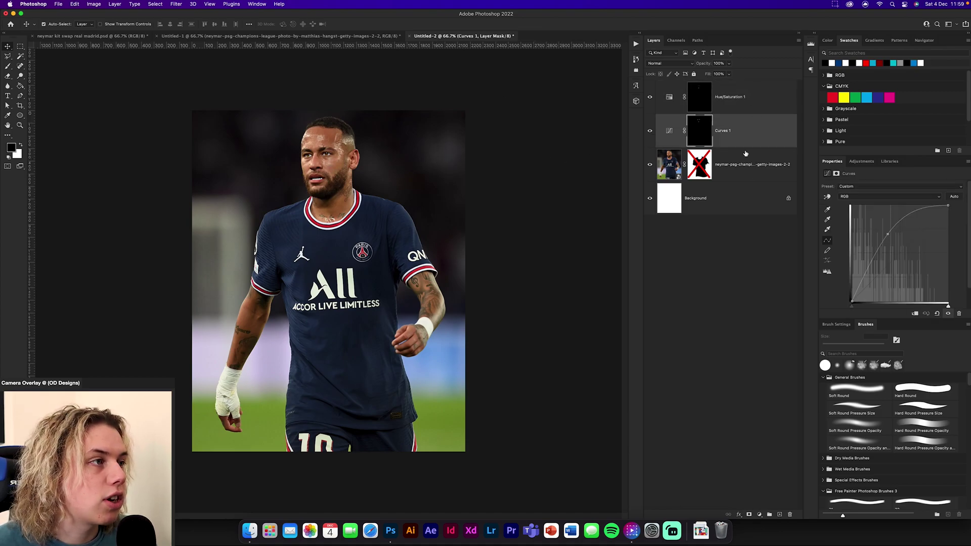
pyautogui.keyDown('alt'); pyautogui.click(745, 148); pyautogui.keyUp('alt')
pyautogui.keyDown('alt'); pyautogui.click(740, 114); pyautogui.keyUp('alt')
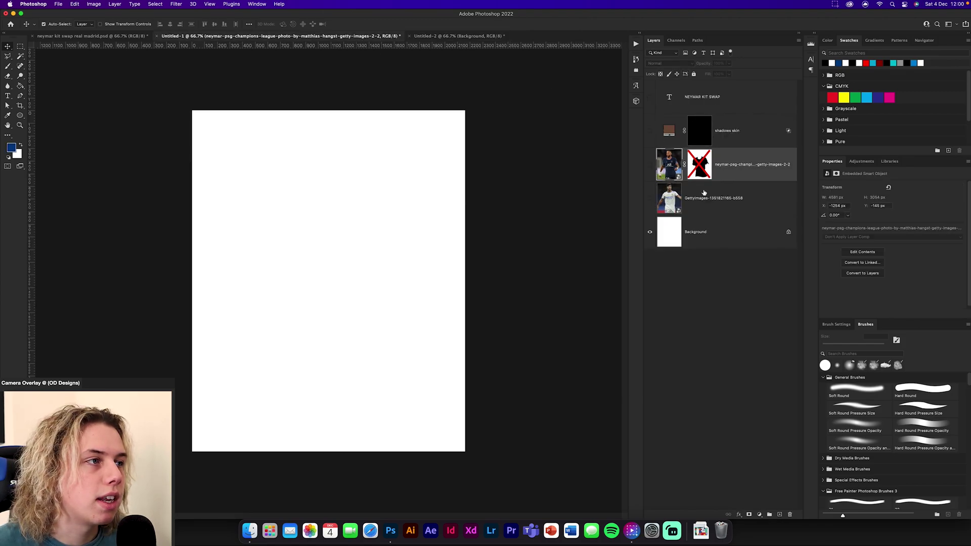
# Show the Real Madrid player photo layer in Untitled-1 and copy it into the Untitled-2 document
pyautogui.click(704, 195)
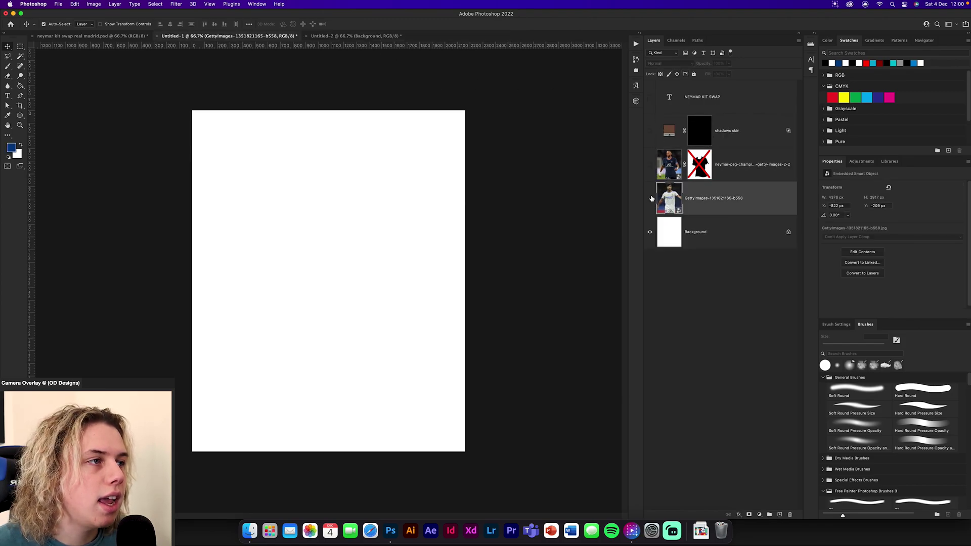
pyautogui.click(650, 197)
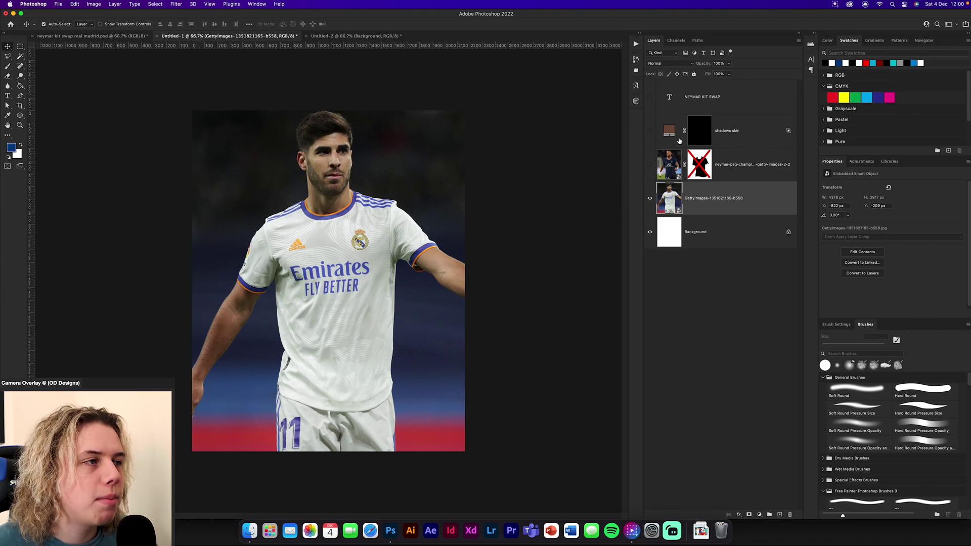
pyautogui.moveTo(722, 208); pyautogui.dragTo(368, 213)
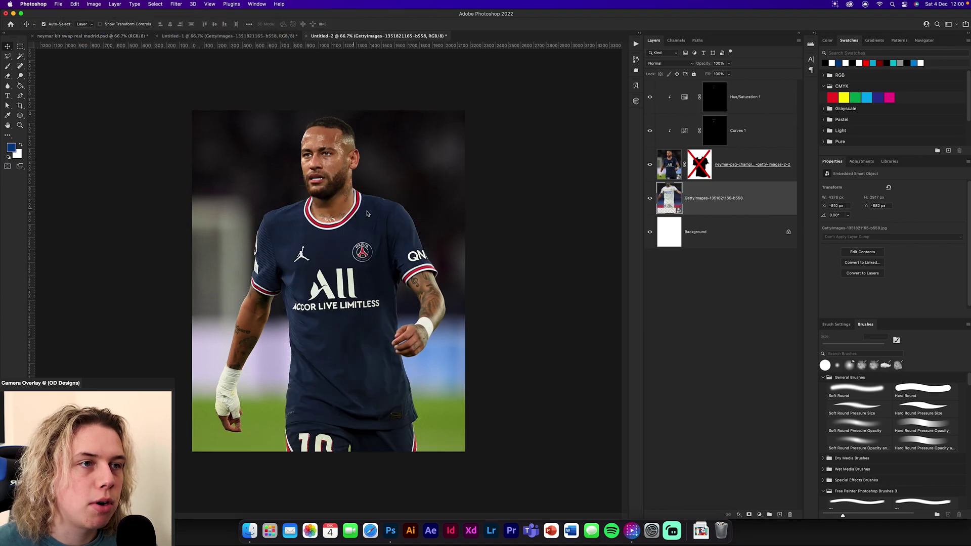
# Centre the Real Madrid photo on the canvas, move its layer above the adjustment layers and align its torso over Neymar's
pyautogui.press('super+t')
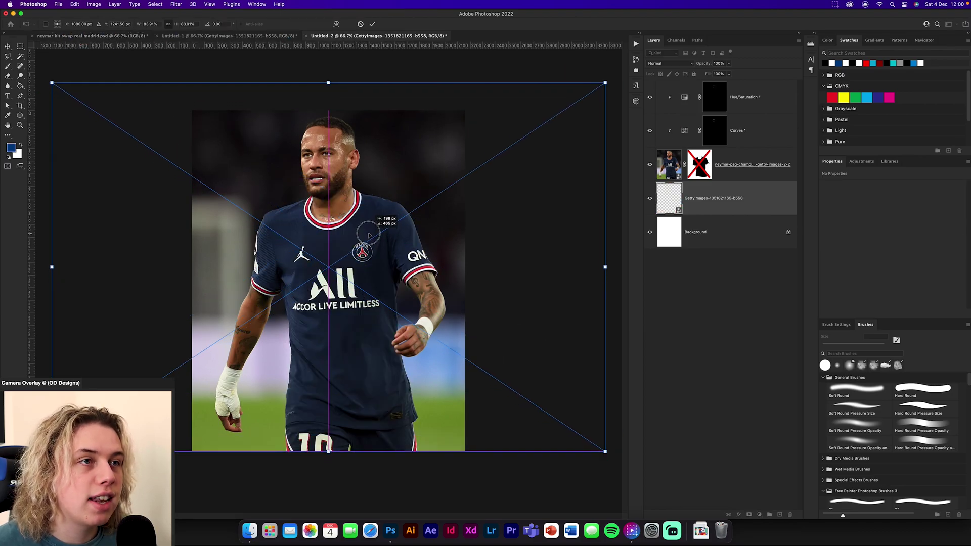
pyautogui.click(372, 24)
pyautogui.moveTo(667, 198); pyautogui.dragTo(685, 101)
pyautogui.moveTo(307, 264); pyautogui.dragTo(347, 264)
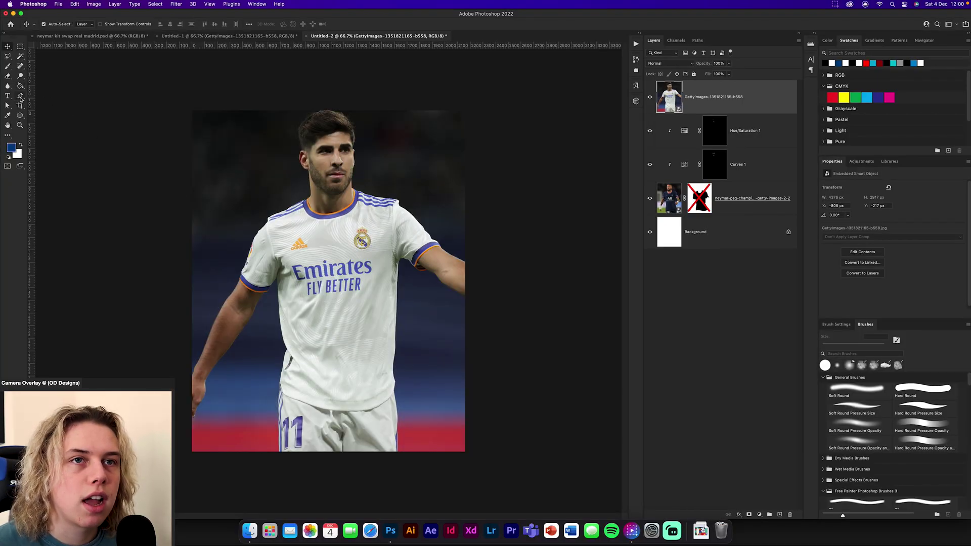
# Start a Pen tool path at the underarm on the crest side and trace down the edge of the white shirt
pyautogui.click(20, 96)
pyautogui.press('super+equal')
pyautogui.press('super+equal')
pyautogui.press('super+equal')
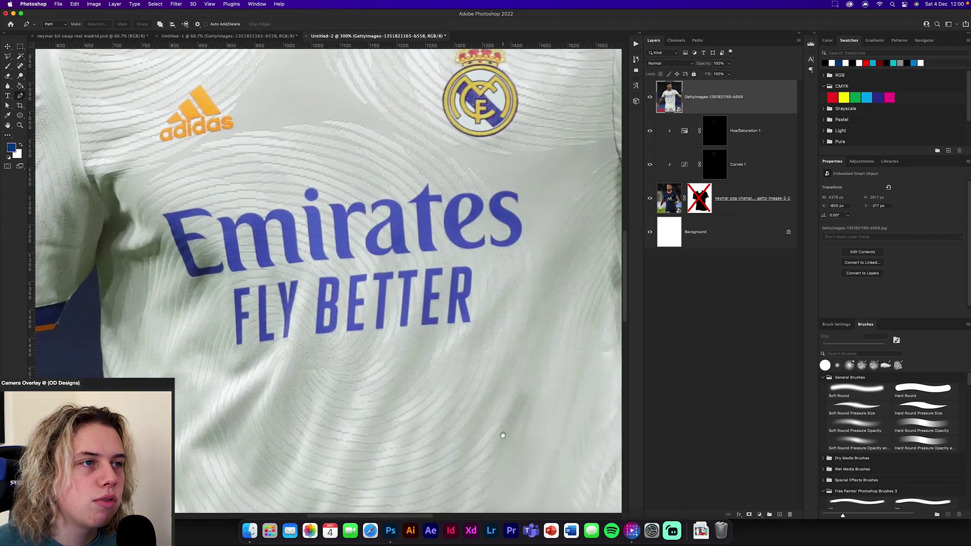
pyautogui.moveTo(504, 437); pyautogui.dragTo(210, 329)
pyautogui.scroll(2, 434, 91)
pyautogui.click(381, 100)
pyautogui.click(367, 255)
pyautogui.click(366, 328)
pyautogui.click(366, 401)
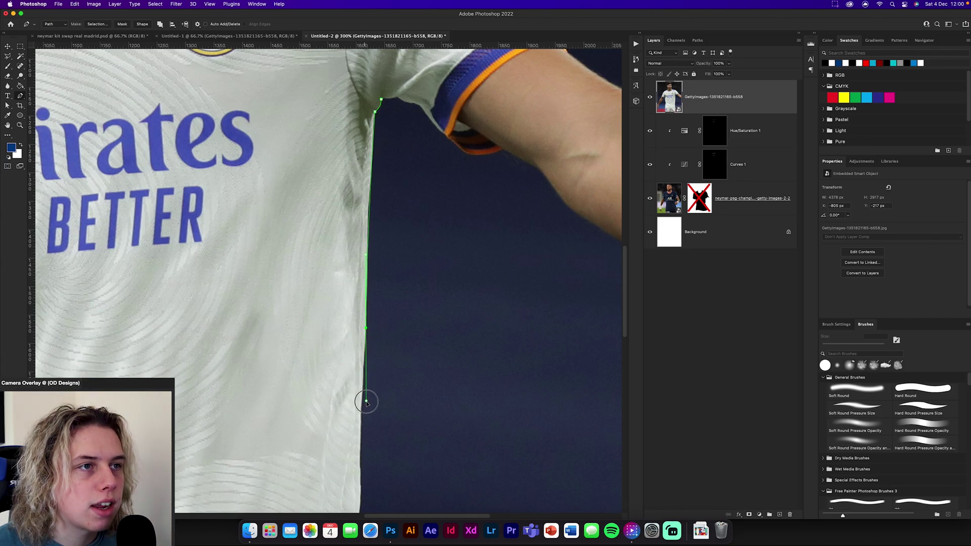
pyautogui.click(366, 417)
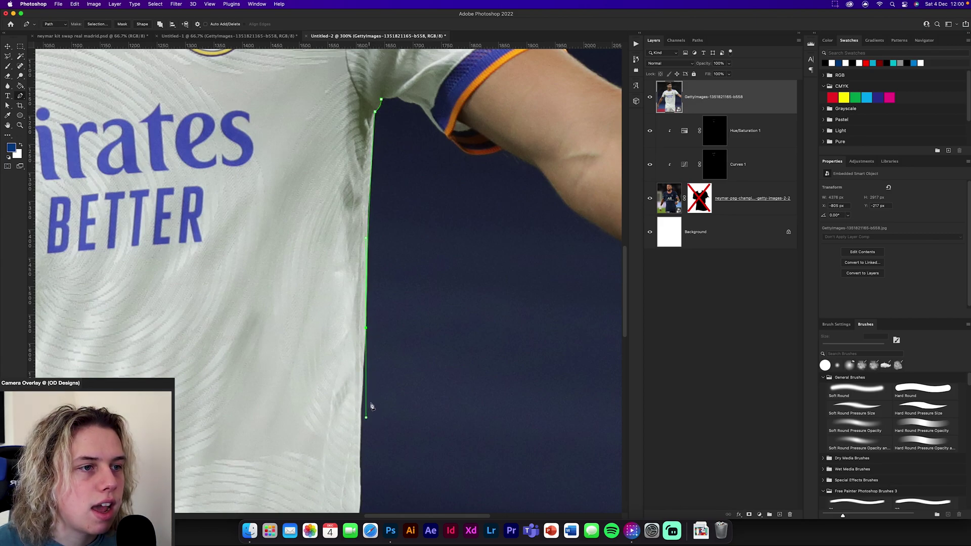
pyautogui.moveTo(366, 417); pyautogui.dragTo(362, 382)
pyautogui.moveTo(359, 428); pyautogui.dragTo(378, 142)
pyautogui.click(379, 191)
pyautogui.click(379, 222)
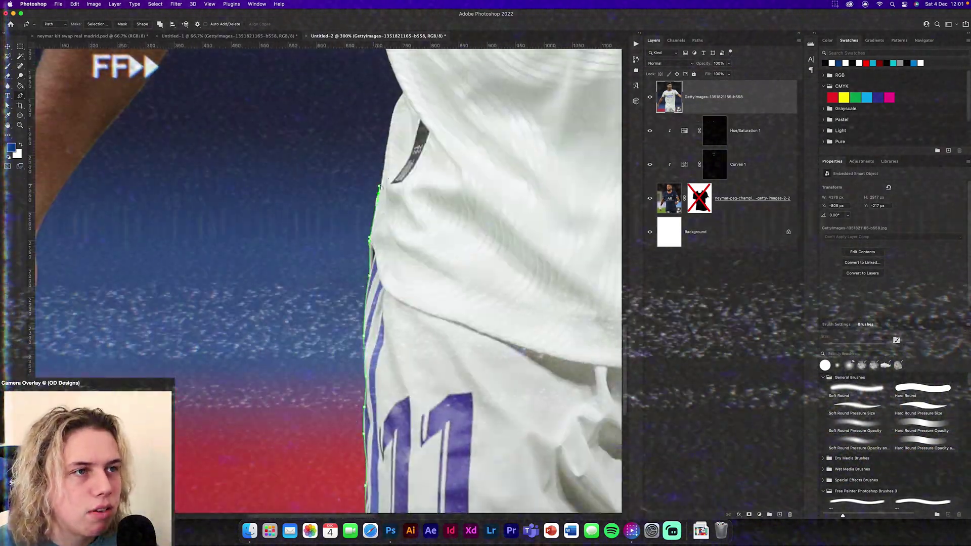
# Continue the path up the opposite side of the shirt from the shorts, following the edge up to the sleeve
pyautogui.click(404, 91)
pyautogui.scroll(6, 404, 152)
pyautogui.click(405, 197)
pyautogui.scroll(2, 405, 197)
pyautogui.click(414, 179)
pyautogui.click(401, 197)
pyautogui.click(386, 218)
pyautogui.click(371, 247)
pyautogui.scroll(5, 268, 276)
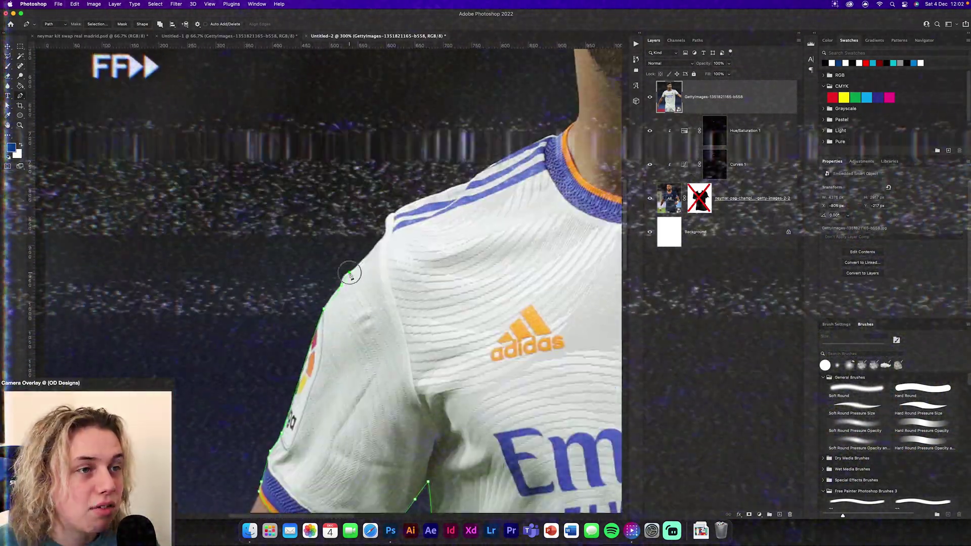
# Trace the path over the shoulder on the adidas logo side and along the inner edge of the orange collar
pyautogui.hscroll(6, 329, 280)
pyautogui.moveTo(400, 283); pyautogui.dragTo(421, 286)
pyautogui.press('super+plus')
pyautogui.press('super+plus')
pyautogui.hscroll(8, 329, 281)
pyautogui.moveTo(202, 304); pyautogui.dragTo(236, 285)
pyautogui.moveTo(297, 235); pyautogui.dragTo(310, 207)
pyautogui.click(347, 162)
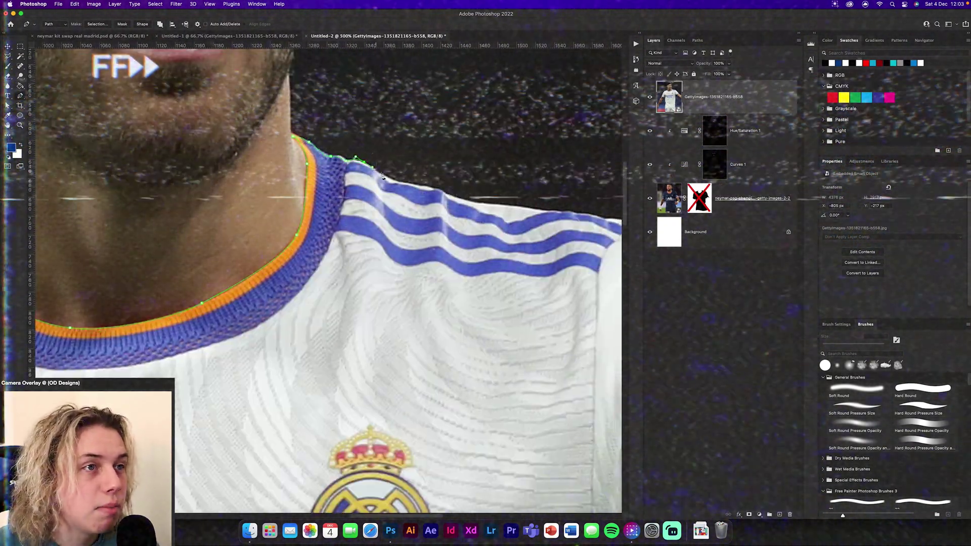
# Trace the crest-side shoulder, sleeve and orange cuff, closing the path at the underarm where it started
pyautogui.hscroll(6, 329, 280)
pyautogui.click(400, 238)
pyautogui.press('super+minus')
pyautogui.press('super+minus')
pyautogui.scroll(-7, 329, 281)
pyautogui.click(420, 210)
pyautogui.moveTo(443, 206); pyautogui.dragTo(486, 245)
pyautogui.click(448, 221)
pyautogui.click(494, 263)
pyautogui.moveTo(402, 301); pyautogui.dragTo(387, 320)
pyautogui.click(376, 348)
pyautogui.click(345, 314)
pyautogui.moveTo(308, 310); pyautogui.dragTo(302, 309)
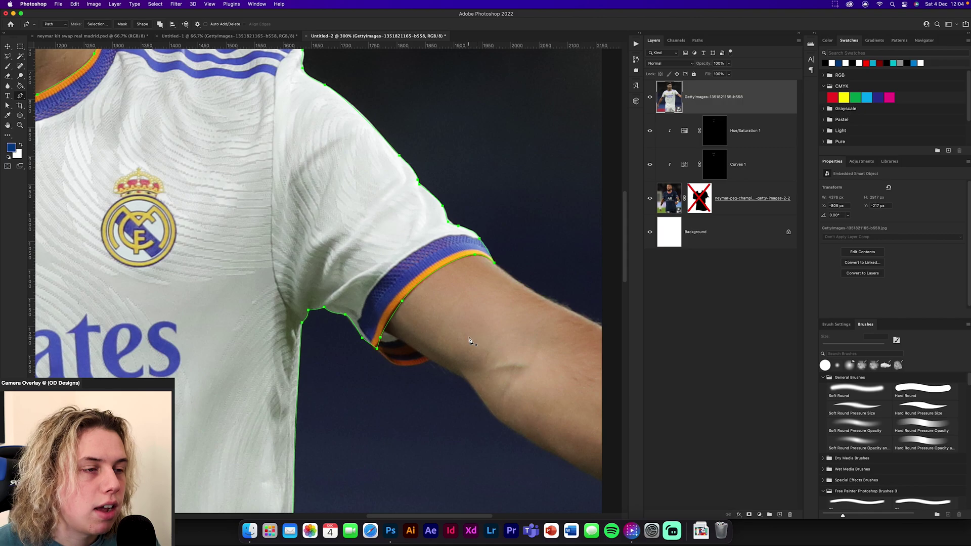
# Examine the inner cuff left outside the path under the crest-side arm and compare the sleeve with the finished kit swap document
pyautogui.press('super+plus')
pyautogui.press('super+plus')
pyautogui.moveTo(511, 399); pyautogui.dragTo(445, 251)
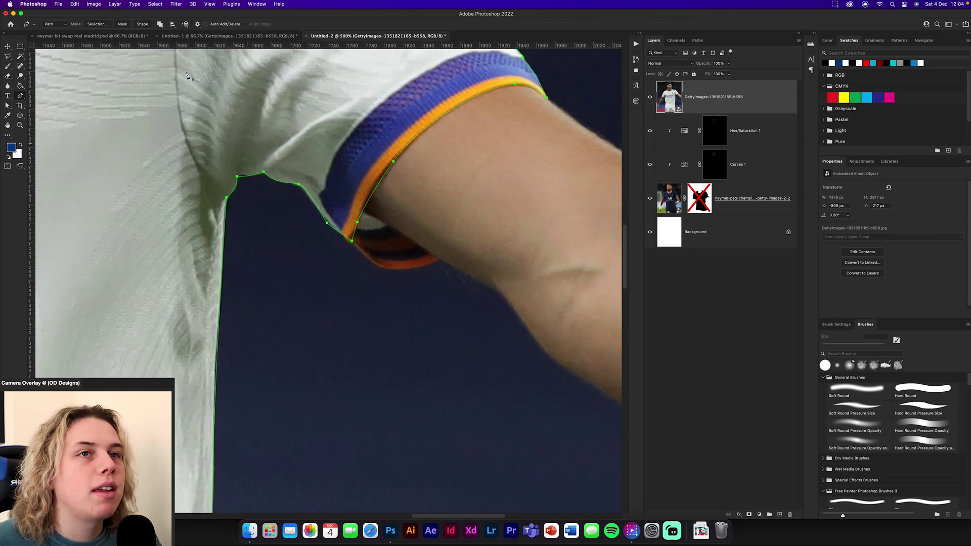
pyautogui.click(120, 37)
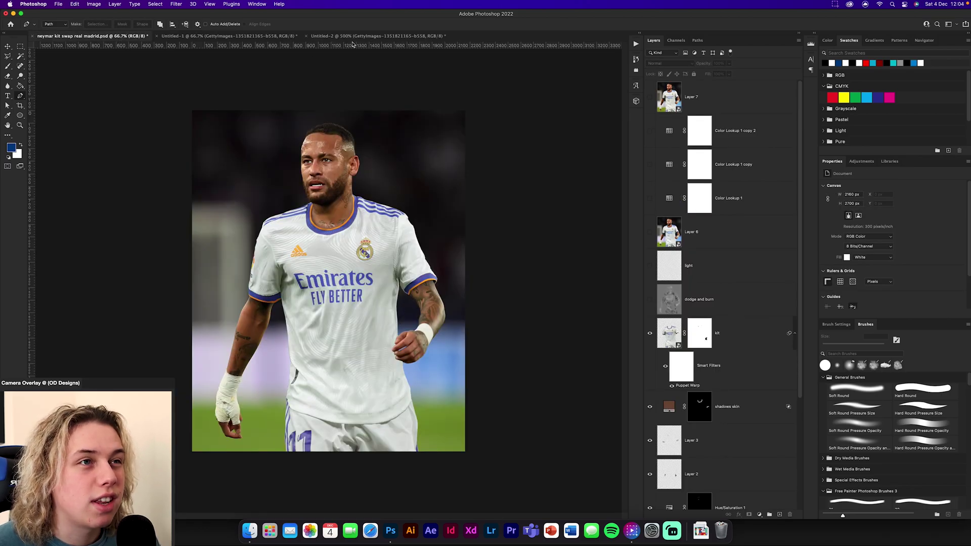
pyautogui.click(353, 37)
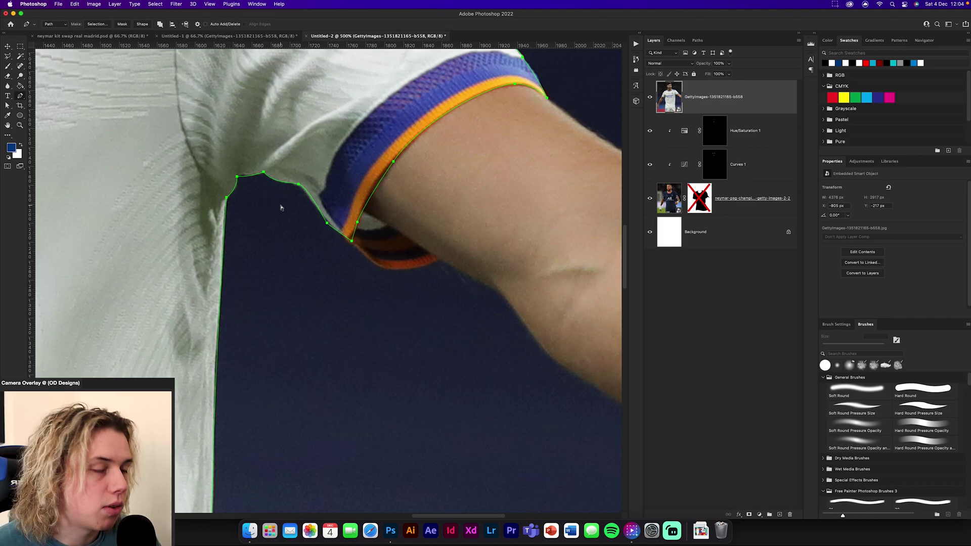
# Convert the closed path to a selection and copy the selected shirt and shorts to a new layer
pyautogui.press('super+minus')
pyautogui.press('super+minus')
pyautogui.press('super+minus')
pyautogui.press('super+minus')
pyautogui.press('super+minus')
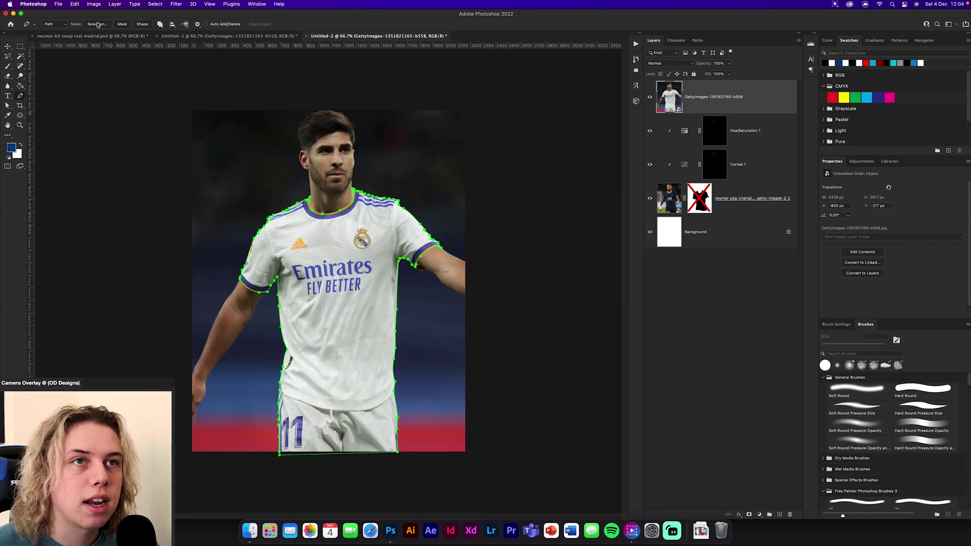
pyautogui.click(98, 24)
pyautogui.click(525, 229)
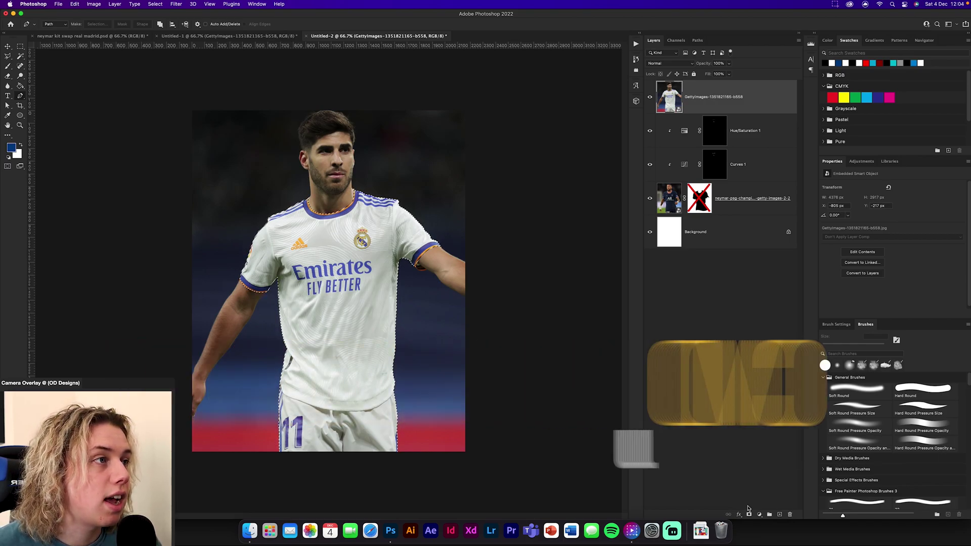
pyautogui.press('super+j')
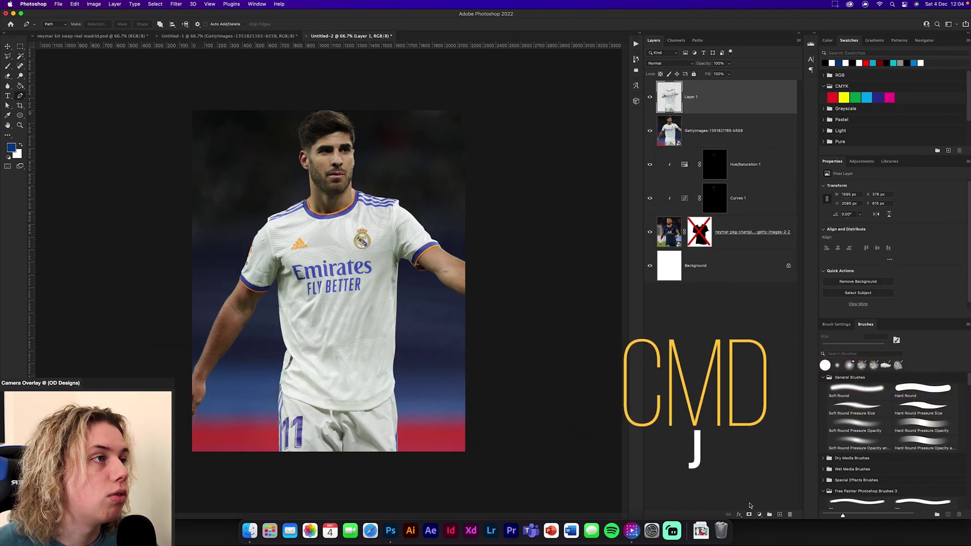
# Hide the original Real Madrid photo layer and convert the cut-out kit layer to a smart object
pyautogui.rightClick(730, 101)
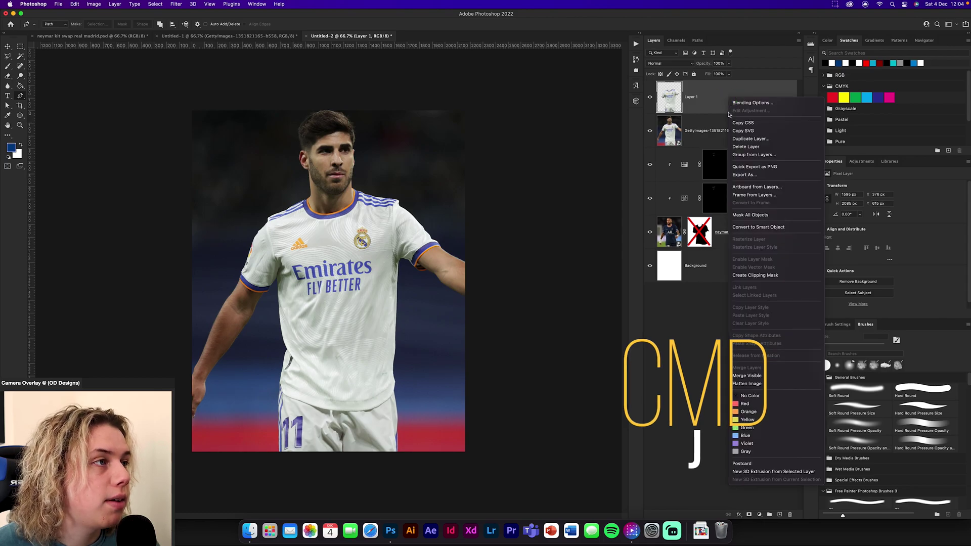
pyautogui.click(652, 132)
pyautogui.click(651, 132)
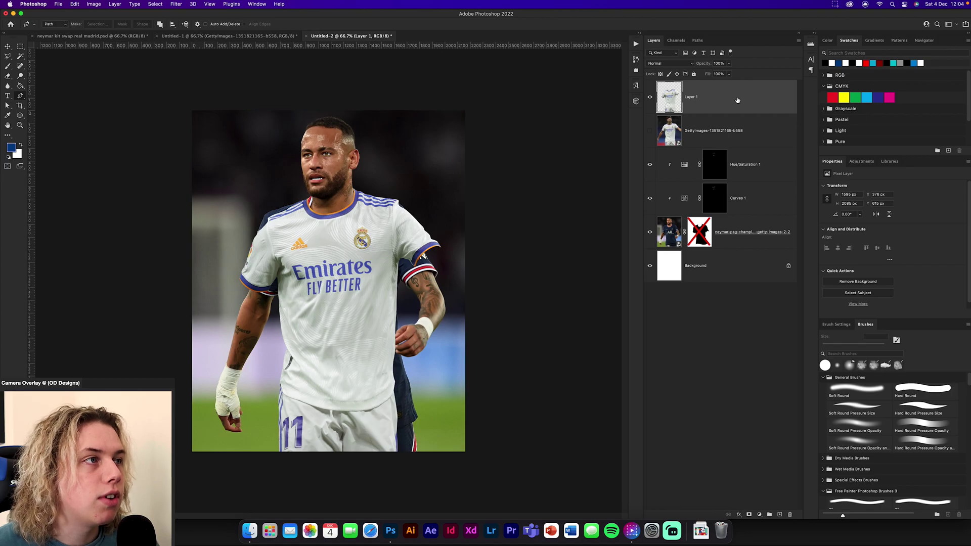
pyautogui.rightClick(736, 100)
pyautogui.click(759, 236)
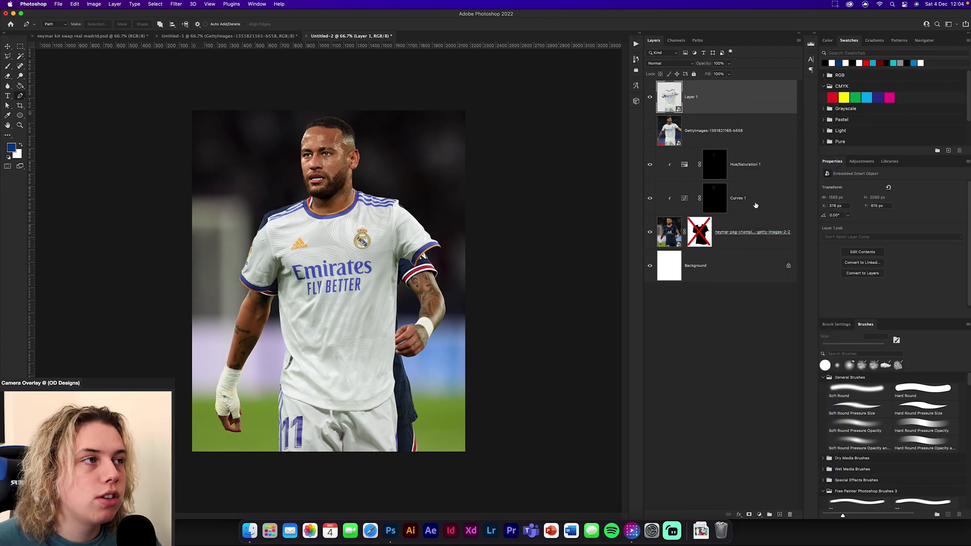
# Move the cut-out kit horizontally to X 393 px to line it up with Neymar's body
pyautogui.click(14, 46)
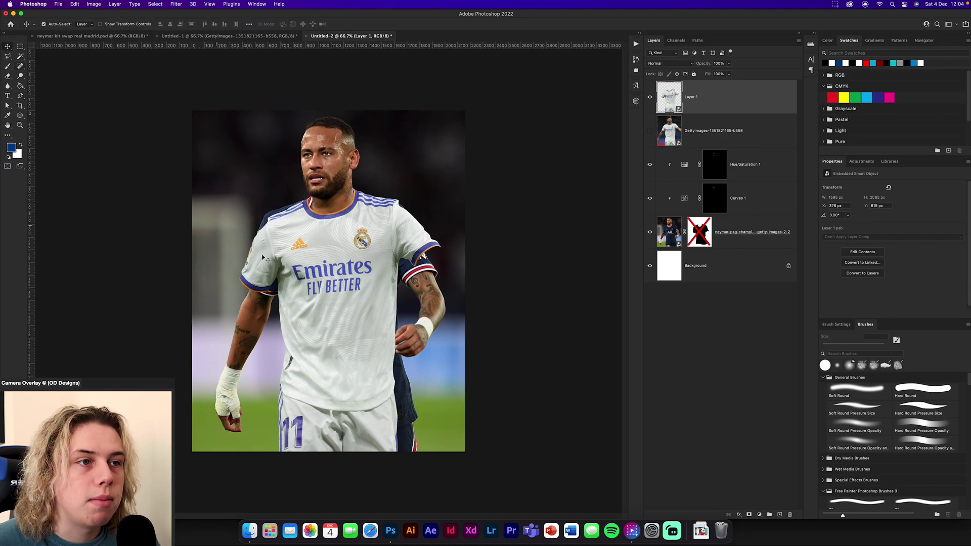
pyautogui.moveTo(354, 267); pyautogui.dragTo(362, 286)
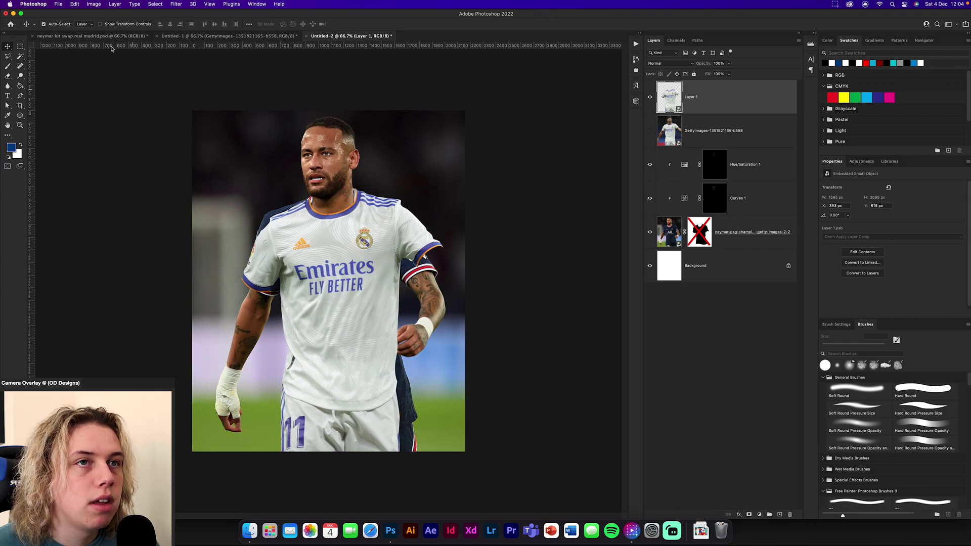
# Apply Puppet Warp to the kit layer and place anchor pins across the chest, torso, hem and shorts
pyautogui.click(75, 4)
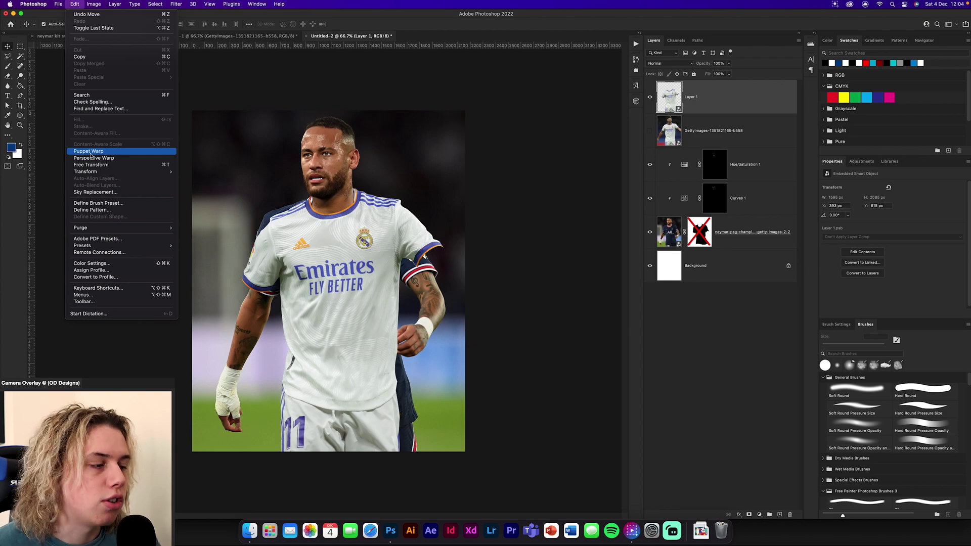
pyautogui.click(90, 151)
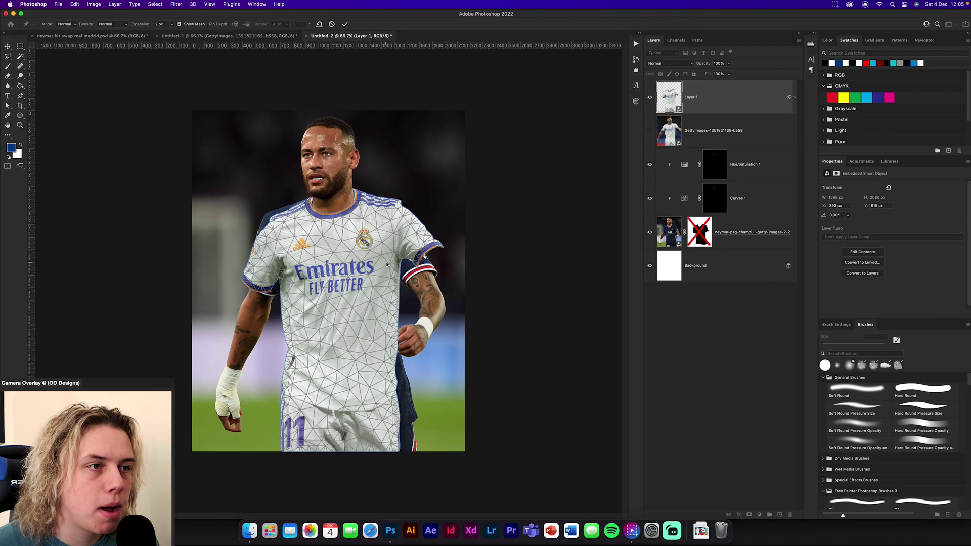
pyautogui.press('super+plus')
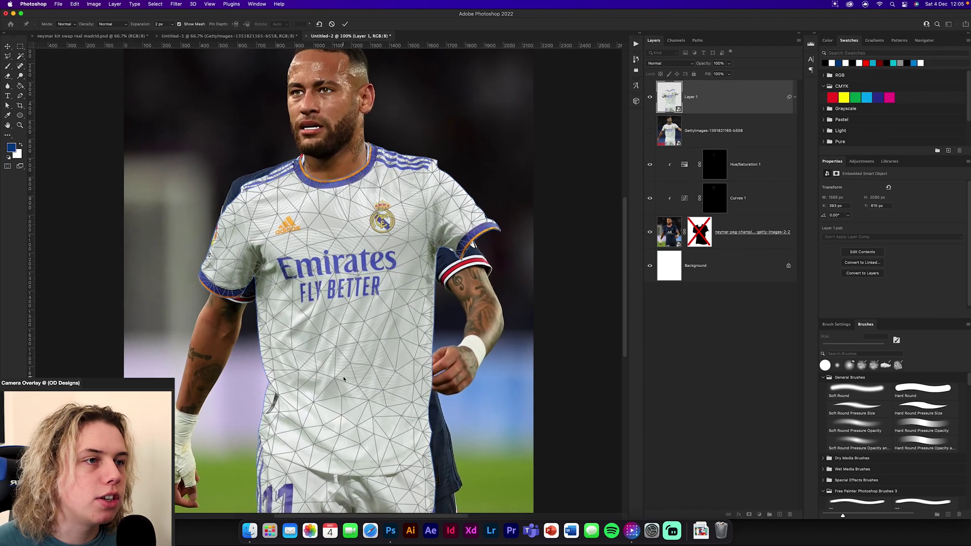
pyautogui.moveTo(356, 370); pyautogui.dragTo(396, 281)
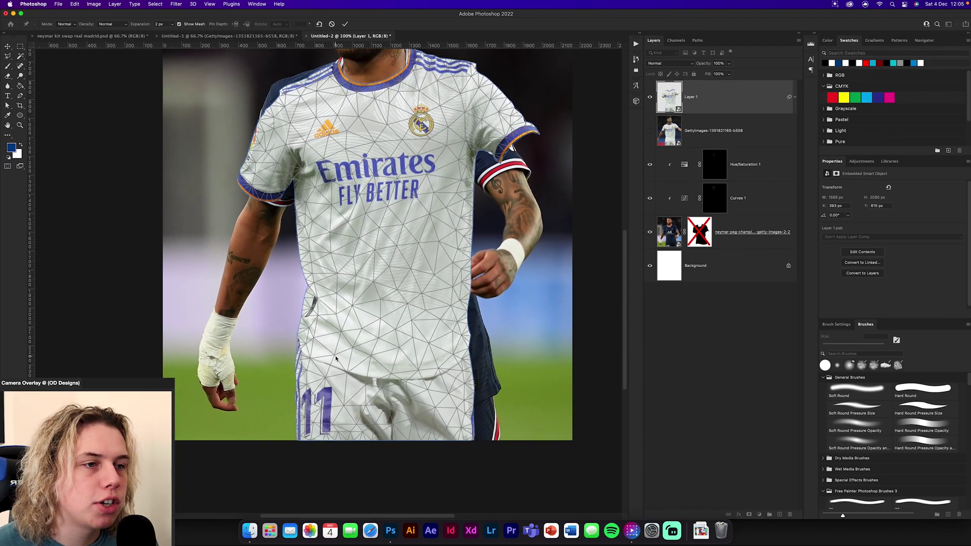
pyautogui.click(335, 354)
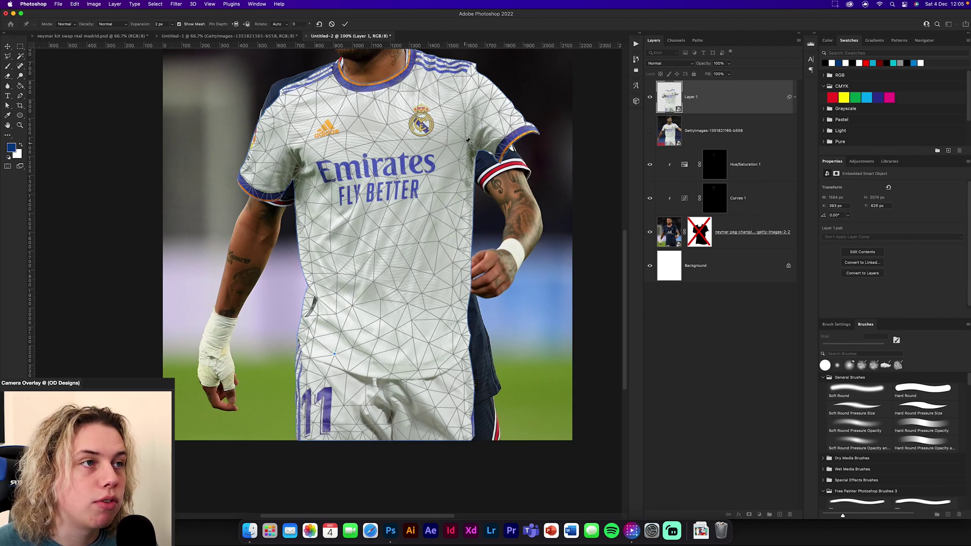
pyautogui.click(436, 416)
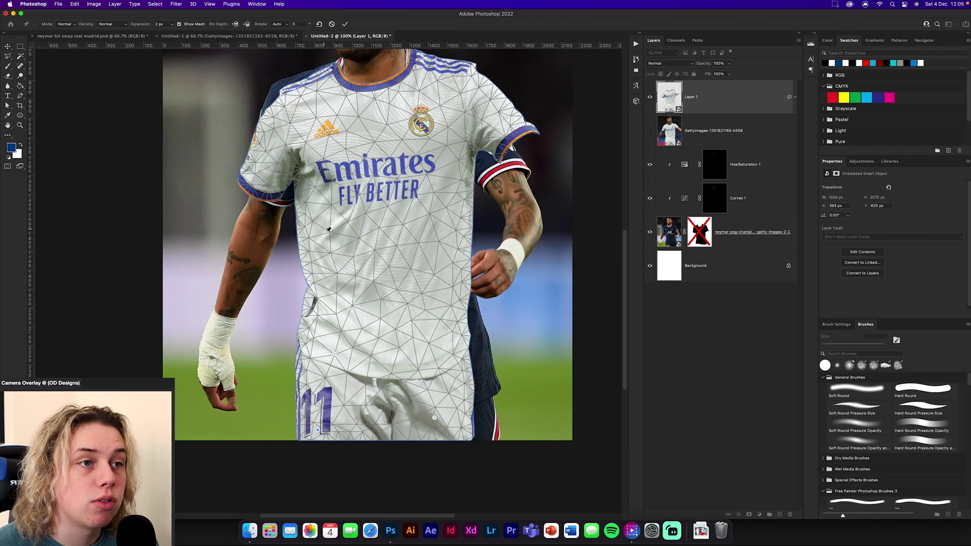
pyautogui.click(344, 136)
pyautogui.click(360, 240)
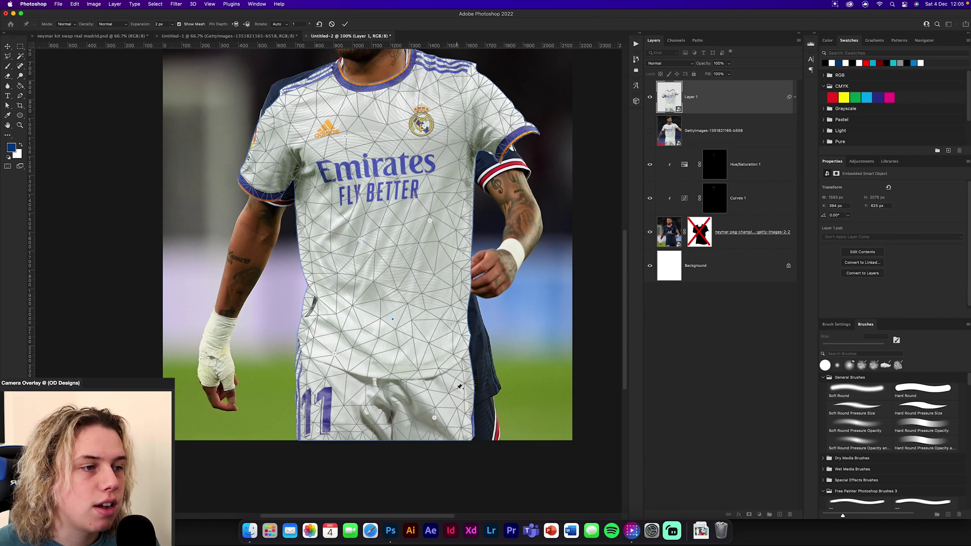
pyautogui.moveTo(434, 418); pyautogui.dragTo(465, 432)
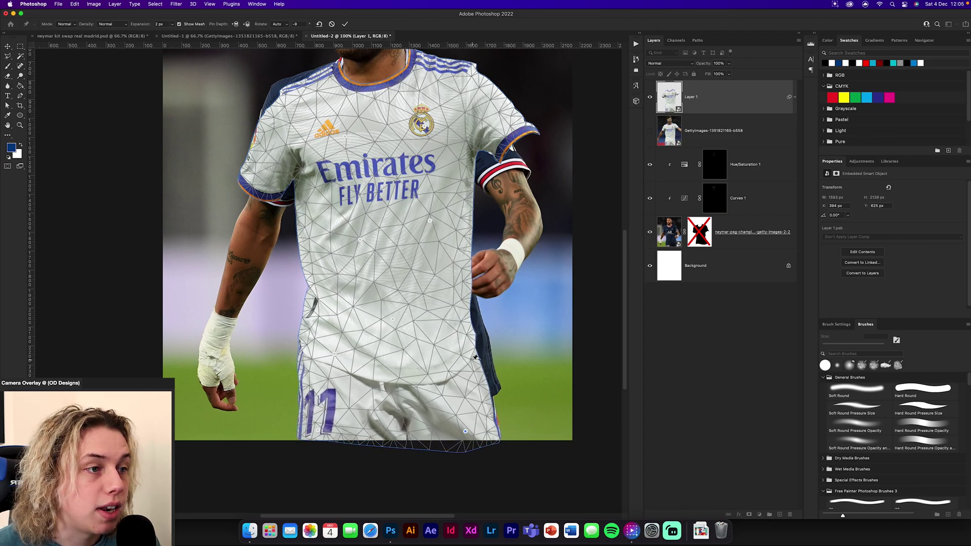
pyautogui.moveTo(470, 357); pyautogui.dragTo(493, 378)
pyautogui.press('BackSpace')
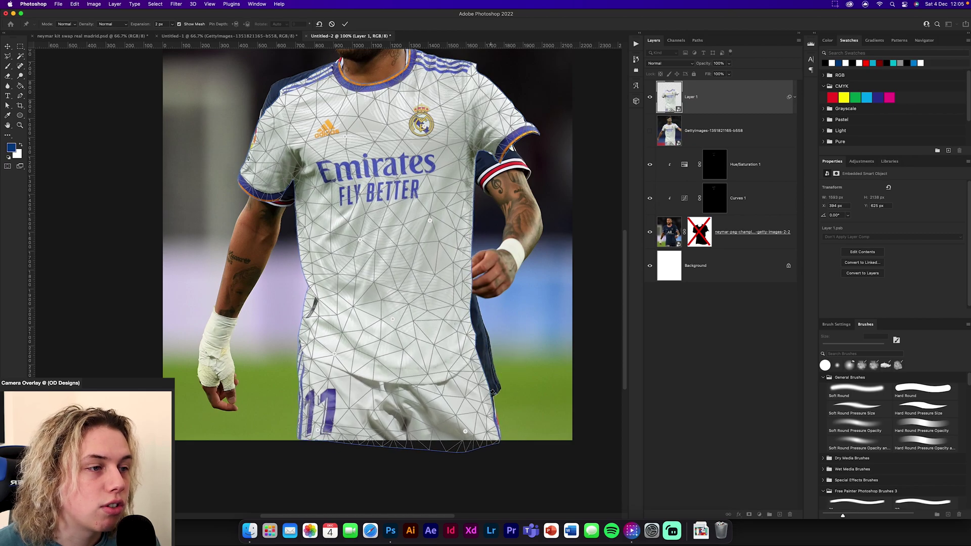
pyautogui.keyDown('alt'); pyautogui.click(465, 432); pyautogui.keyUp('alt')
# Pull the crest-side edge of the shorts outward with Puppet Warp pins at the leg hem and hip to cover the navy shorts
pyautogui.click(462, 421)
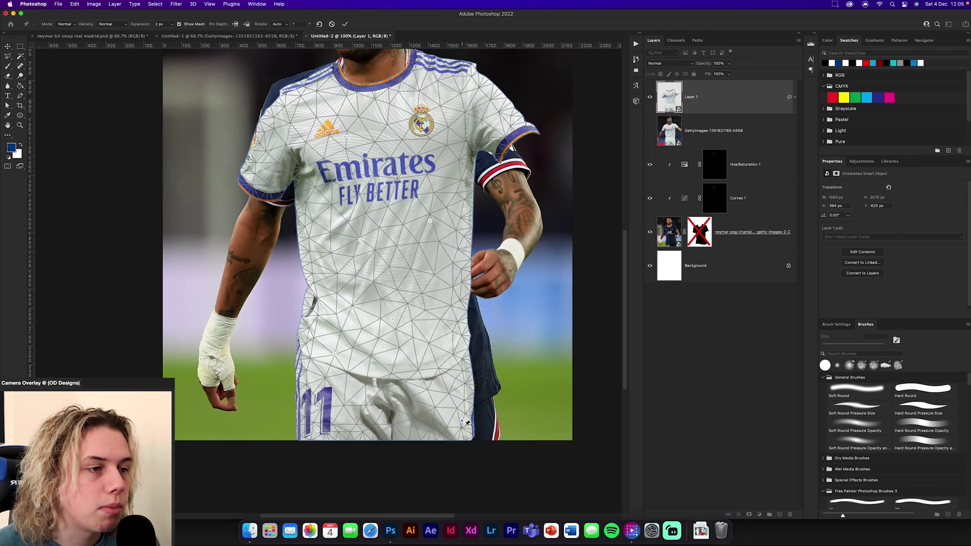
pyautogui.moveTo(462, 421); pyautogui.dragTo(491, 431)
pyautogui.click(471, 376)
pyautogui.moveTo(470, 377); pyautogui.dragTo(493, 384)
pyautogui.click(474, 351)
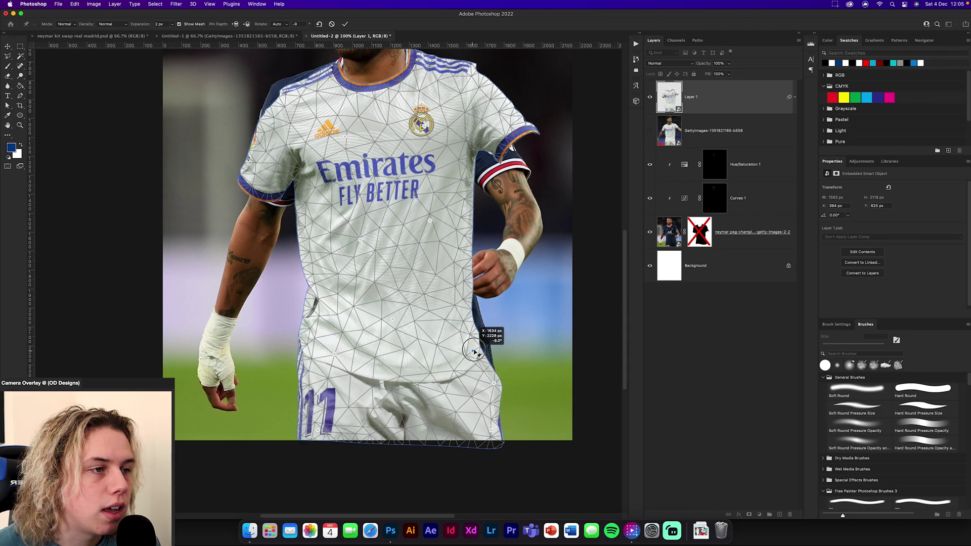
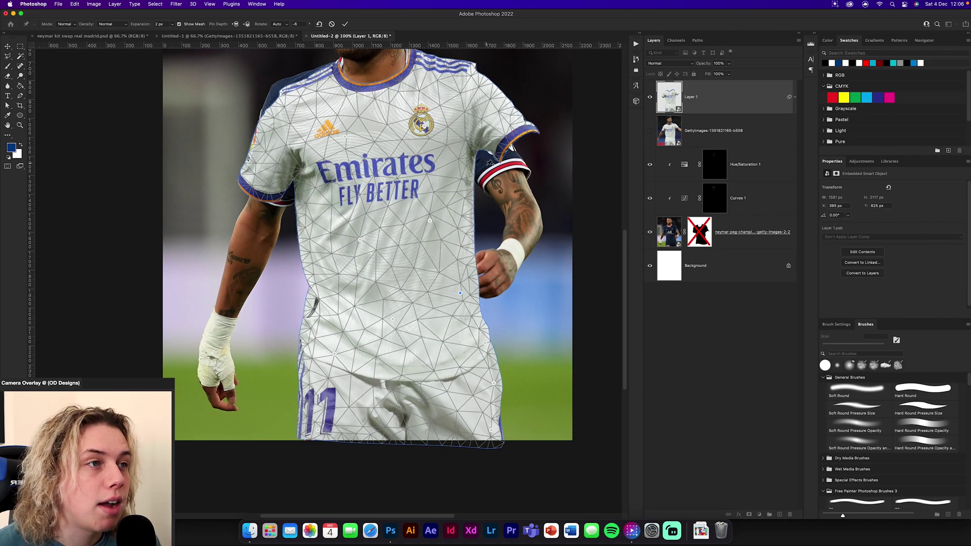
# Fine-tune the crest-side hip and leg-hem pins so the shorts follow the outline of Neymar's body
pyautogui.moveTo(495, 434); pyautogui.dragTo(497, 436)
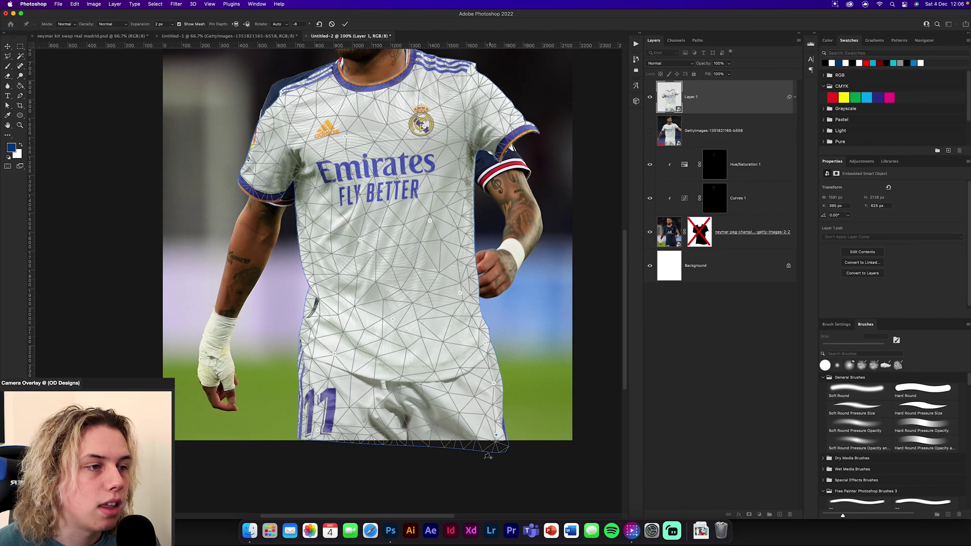
pyautogui.moveTo(491, 386); pyautogui.dragTo(492, 386)
pyautogui.moveTo(495, 434); pyautogui.dragTo(488, 430)
pyautogui.moveTo(491, 386); pyautogui.dragTo(493, 387)
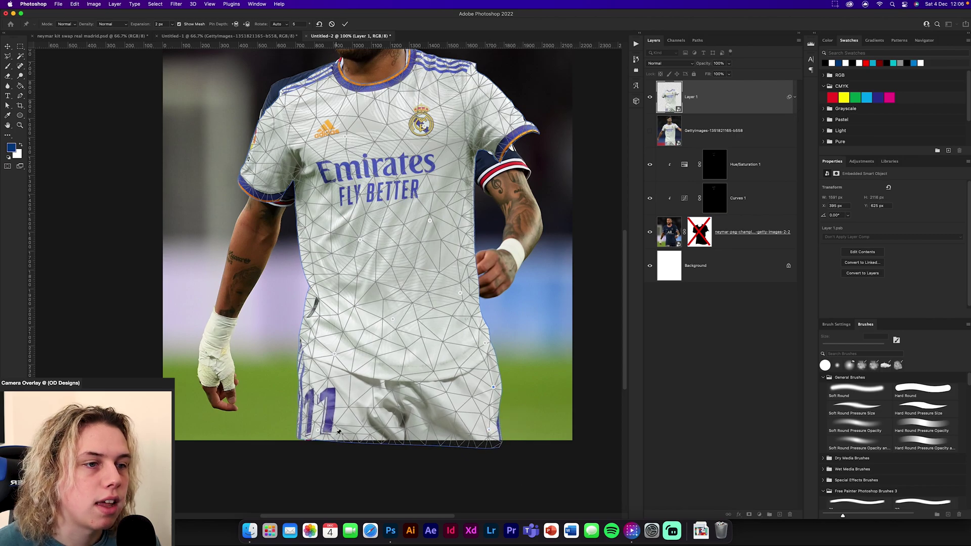
# Fit the number 11 side of the shorts and shirt hem with warp pins, removing surplus pins around the hip
pyautogui.moveTo(320, 430)
pyautogui.mouseDown()
pyautogui.moveTo(310, 428)
pyautogui.moveTo(314, 436)
pyautogui.mouseUp()
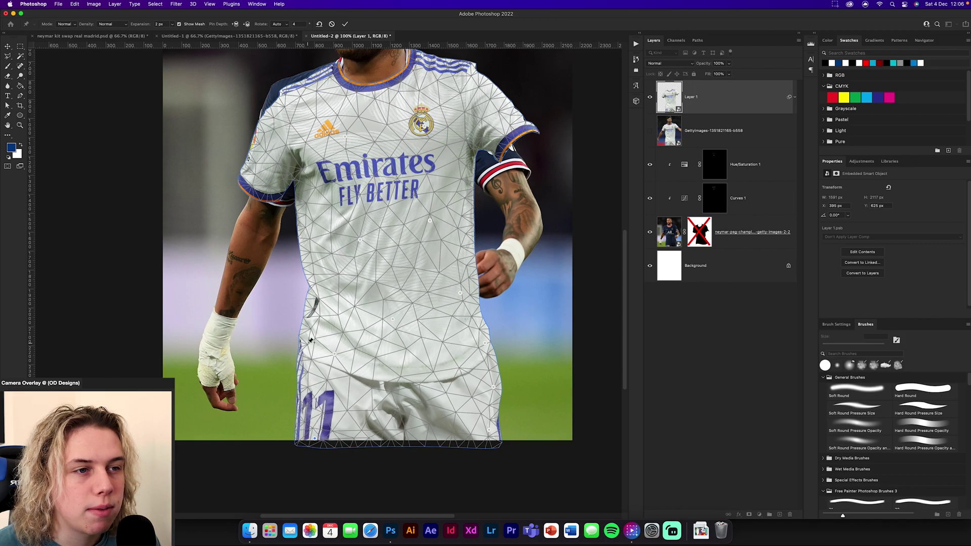
pyautogui.moveTo(304, 346)
pyautogui.mouseDown()
pyautogui.moveTo(326, 349)
pyautogui.moveTo(316, 350)
pyautogui.mouseUp()
pyautogui.keyDown('alt'); pyautogui.click(324, 351); pyautogui.keyUp('alt')
pyautogui.keyDown('alt'); pyautogui.click(335, 354); pyautogui.keyUp('alt')
pyautogui.click(315, 349)
pyautogui.click(316, 285)
pyautogui.moveTo(316, 285)
pyautogui.mouseDown()
pyautogui.moveTo(324, 284)
pyautogui.moveTo(313, 284)
pyautogui.mouseUp()
# Reshape the adidas-side torso, underarm and shoulder with warp pins, removing surplus pins below the sponsor text
pyautogui.click(310, 225)
pyautogui.moveTo(312, 226); pyautogui.dragTo(351, 237)
pyautogui.keyDown('alt'); pyautogui.click(317, 222); pyautogui.keyUp('alt')
pyautogui.keyDown('alt'); pyautogui.click(360, 241); pyautogui.keyUp('alt')
pyautogui.keyDown('alt'); pyautogui.click(324, 237); pyautogui.keyUp('alt')
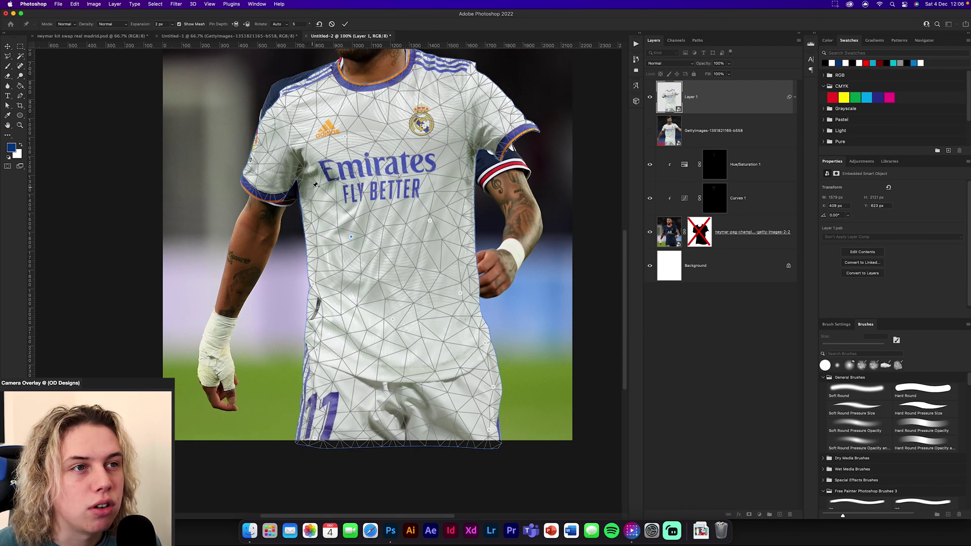
pyautogui.moveTo(314, 188); pyautogui.dragTo(295, 178)
pyautogui.moveTo(317, 137); pyautogui.dragTo(271, 187)
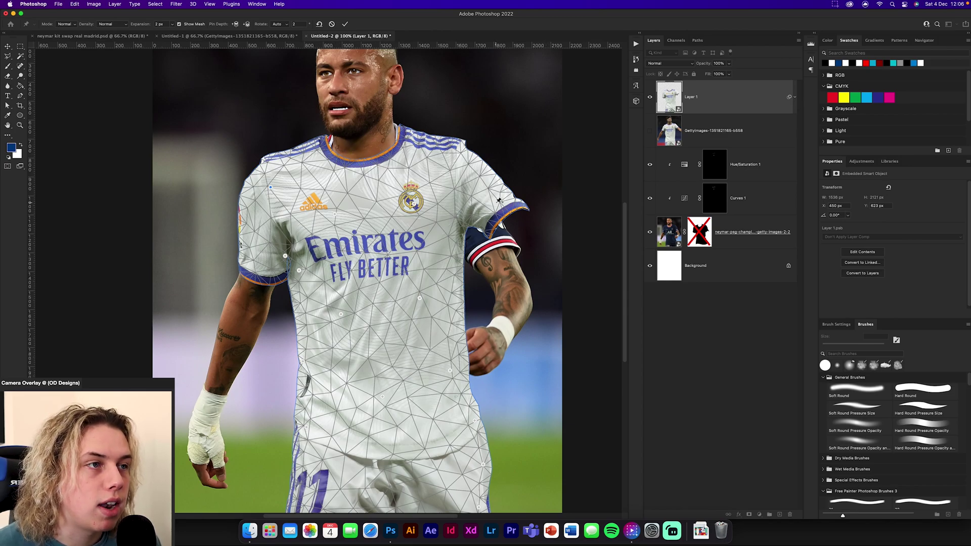
# Pin the crest-side sleeve above its cuff and pull the shirt's side outward below the armpit
pyautogui.click(496, 201)
pyautogui.moveTo(498, 201); pyautogui.dragTo(167, 331)
pyautogui.press('super+plus')
pyautogui.press('super+plus')
pyautogui.press('super+plus')
pyautogui.moveTo(534, 275); pyautogui.dragTo(316, 276)
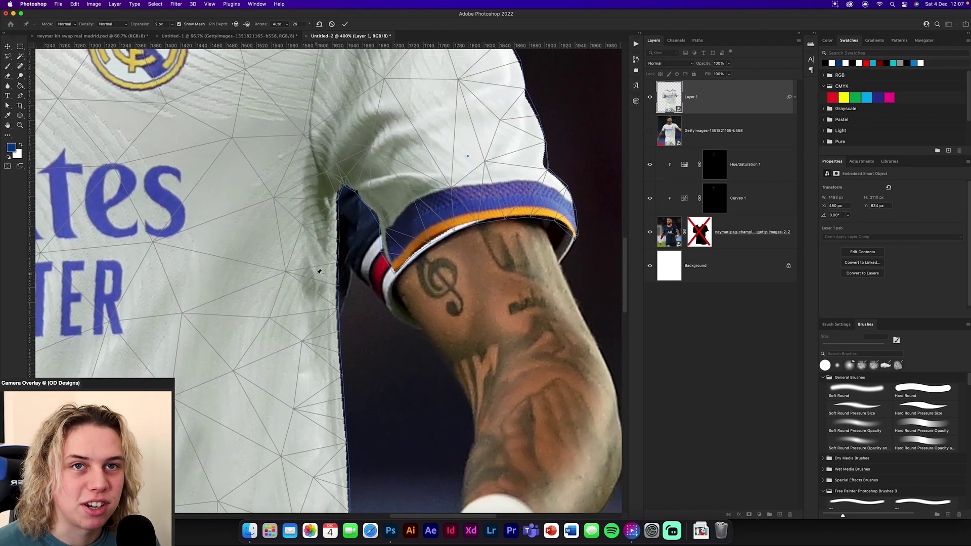
pyautogui.click(297, 240)
pyautogui.moveTo(297, 239); pyautogui.dragTo(315, 257)
# Pull the crest-side underarm and inner cuff down over the PSG sleeve and pin the cuff's outer end
pyautogui.click(359, 157)
pyautogui.moveTo(359, 156); pyautogui.dragTo(330, 190)
pyautogui.click(391, 262)
pyautogui.moveTo(390, 262); pyautogui.dragTo(380, 276)
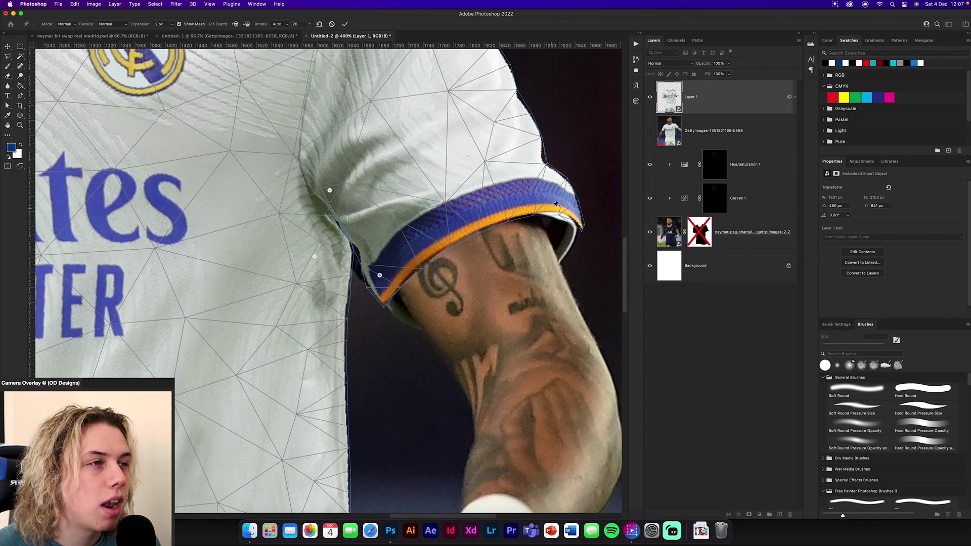
pyautogui.click(570, 211)
pyautogui.moveTo(571, 211); pyautogui.dragTo(565, 211)
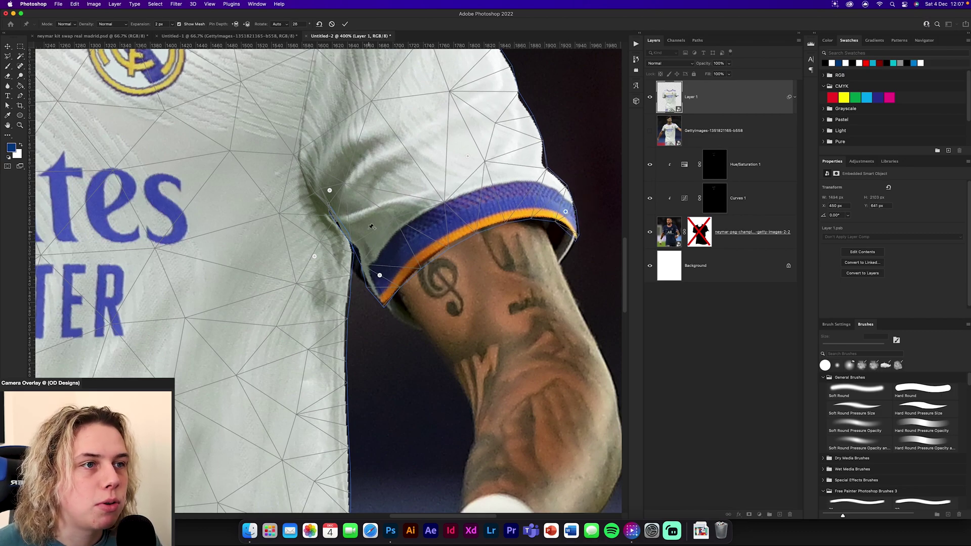
# Remove the misplaced crest-side underarm pins and place new ones on the shirt's side and the lower sleeve
pyautogui.moveTo(372, 228); pyautogui.dragTo(363, 227)
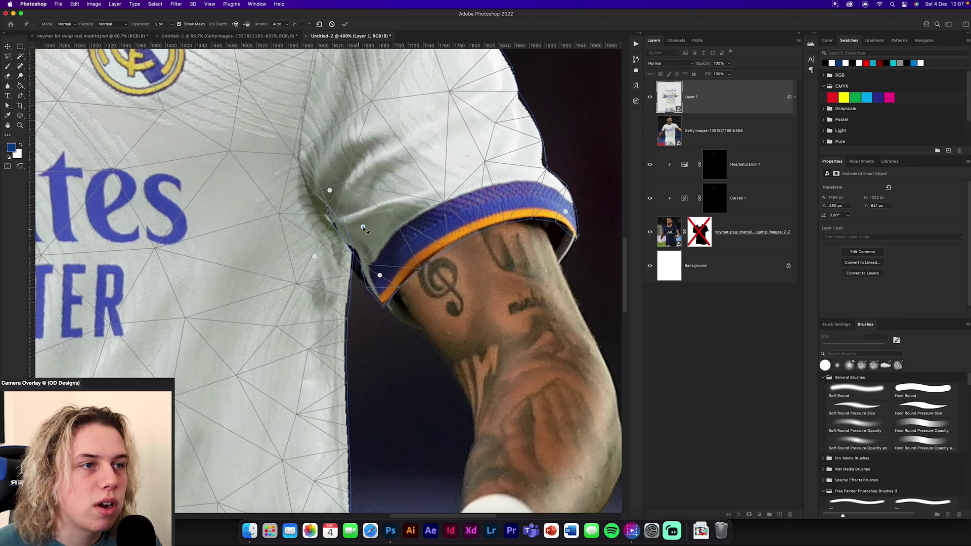
pyautogui.press('Delete')
pyautogui.keyDown('alt'); pyautogui.click(330, 192); pyautogui.keyUp('alt')
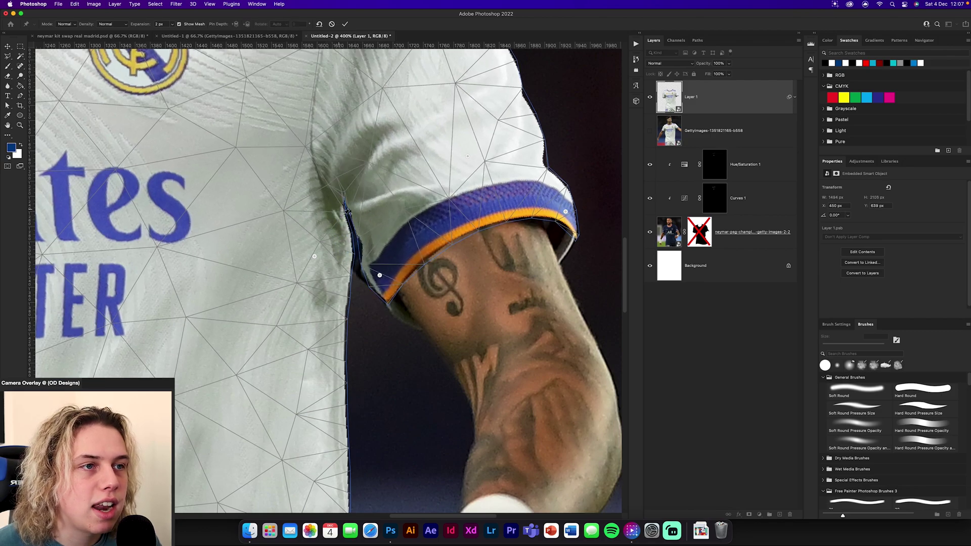
pyautogui.moveTo(334, 218); pyautogui.dragTo(365, 215)
pyautogui.click(368, 213)
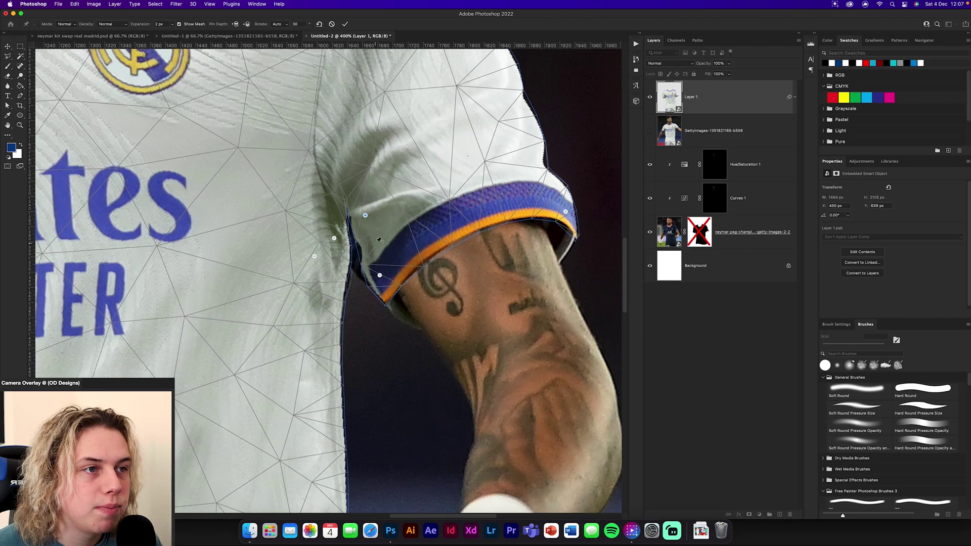
# Refine the crest-side sleeve with pins at its underarm edge, just above the cuff and at the cuff's outer corner
pyautogui.click(399, 220)
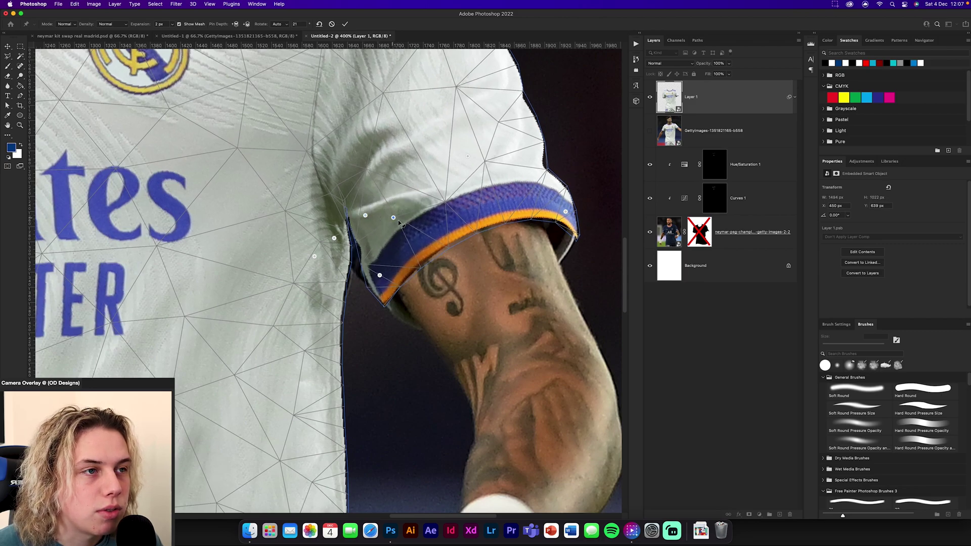
pyautogui.press('super+z')
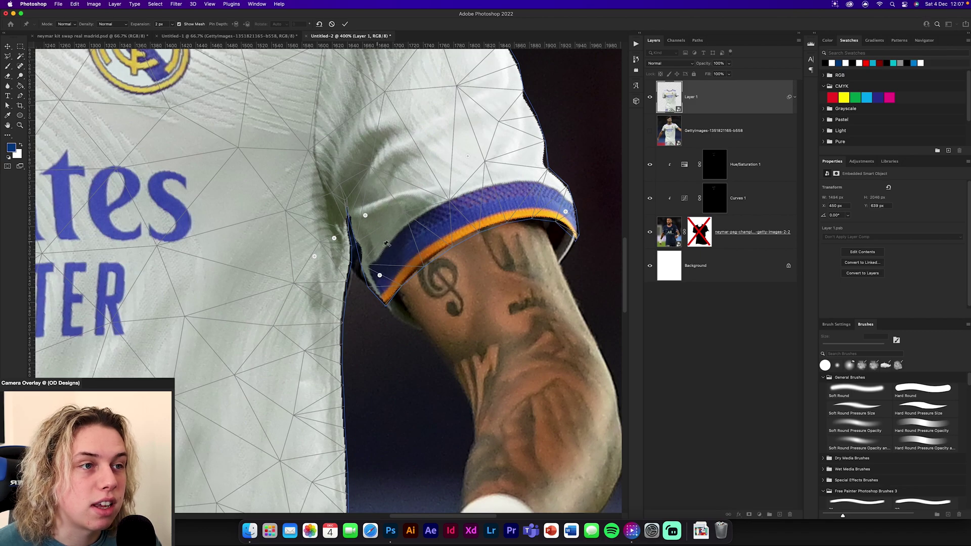
pyautogui.moveTo(379, 276); pyautogui.dragTo(379, 279)
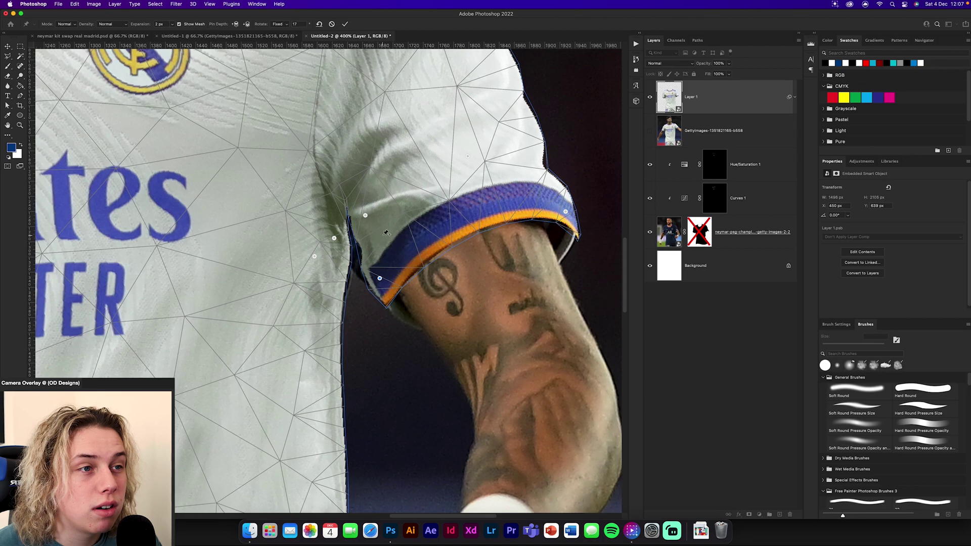
pyautogui.click(354, 244)
pyautogui.moveTo(354, 244); pyautogui.dragTo(356, 238)
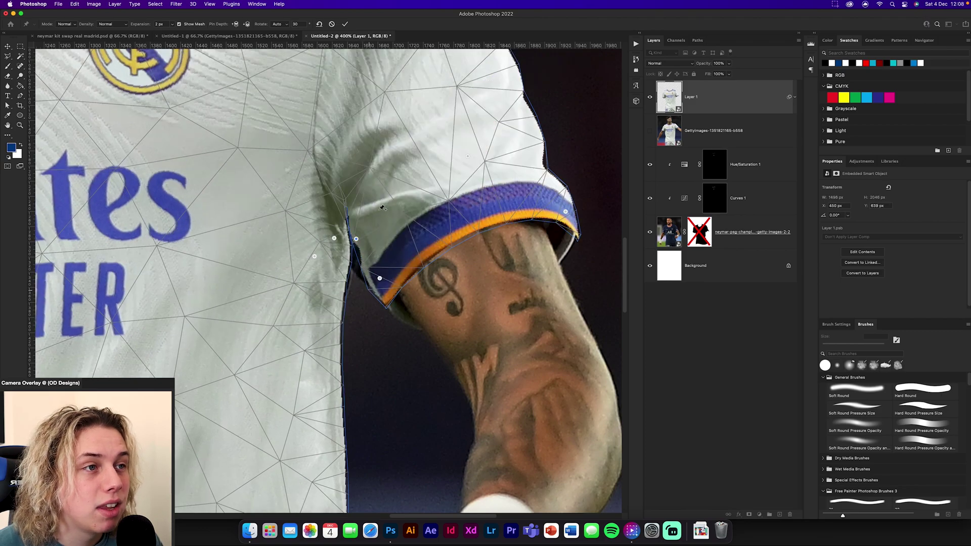
pyautogui.click(395, 217)
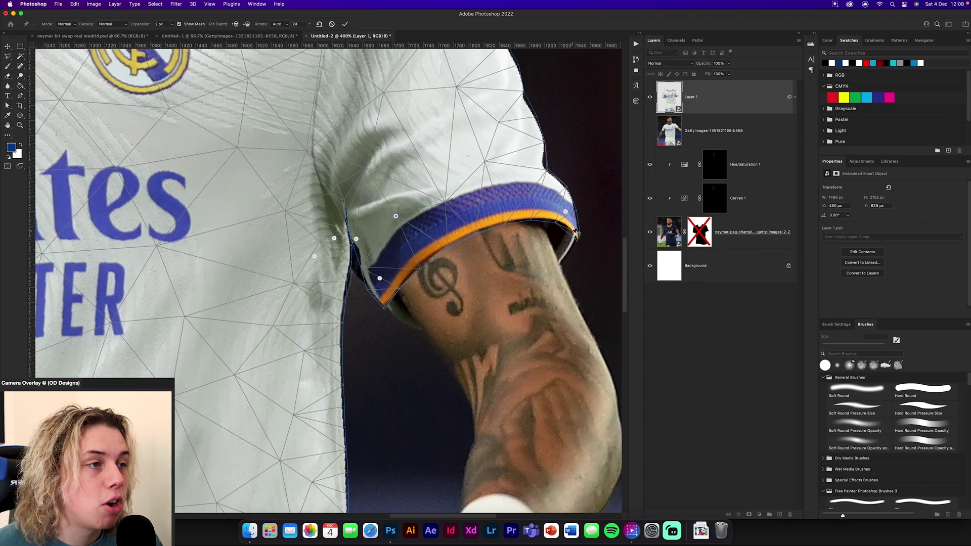
pyautogui.click(576, 232)
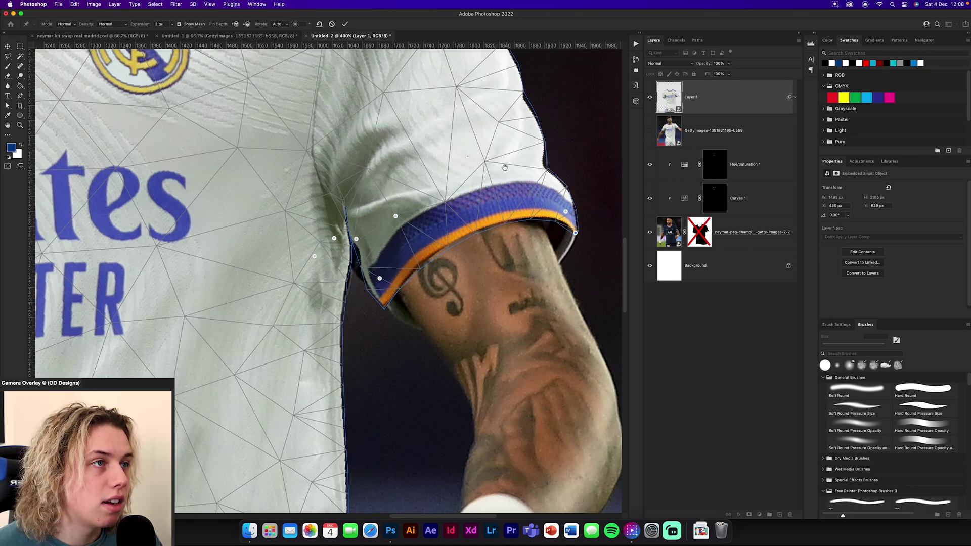
pyautogui.scroll(10, 506, 169)
pyautogui.moveTo(427, 190); pyautogui.dragTo(422, 156)
pyautogui.click(423, 146)
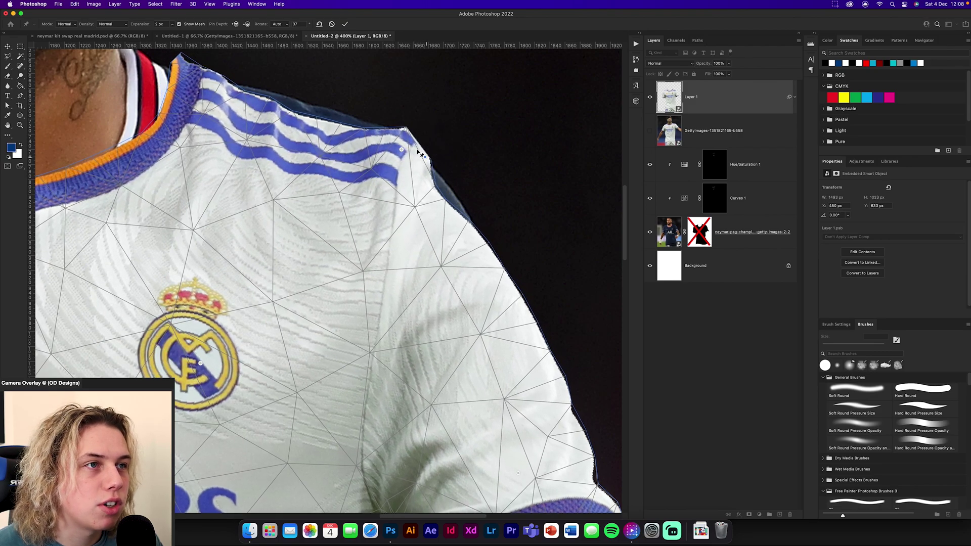
pyautogui.keyDown('alt'); pyautogui.click(402, 150); pyautogui.keyUp('alt')
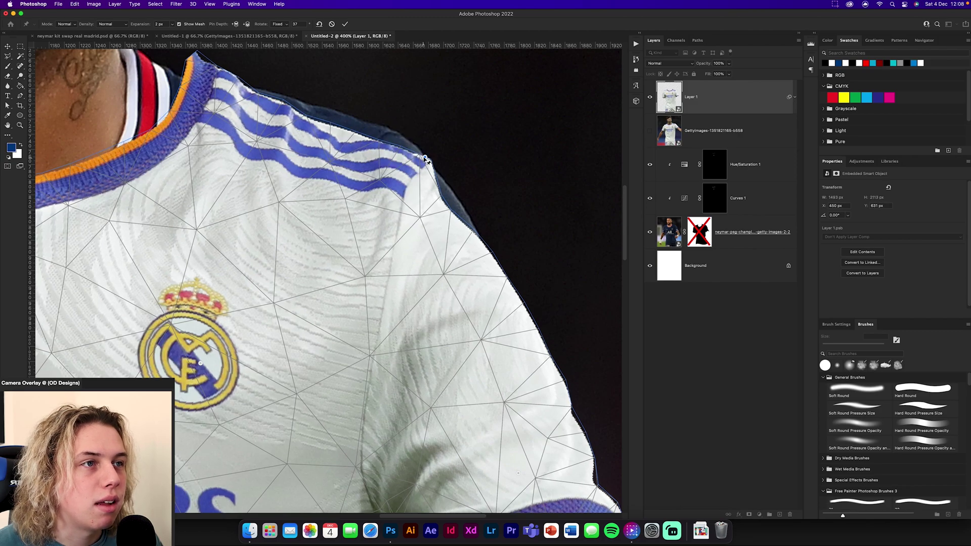
pyautogui.press('super+z')
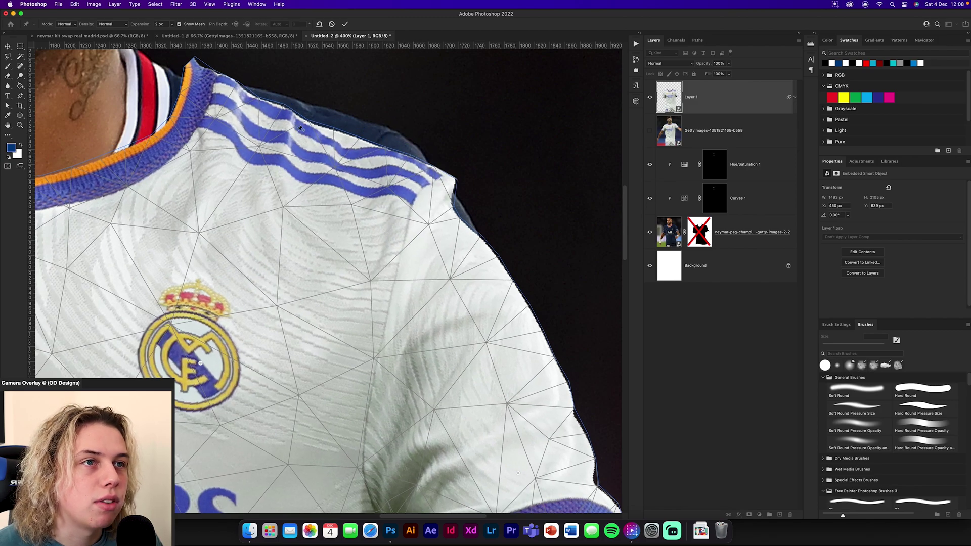
# Warp the crest-side shoulder with pins along the stripes and shoulder tip to cover the navy shoulder edge
pyautogui.moveTo(238, 109); pyautogui.dragTo(181, 84)
pyautogui.moveTo(309, 132); pyautogui.dragTo(312, 116)
pyautogui.moveTo(443, 215); pyautogui.dragTo(452, 208)
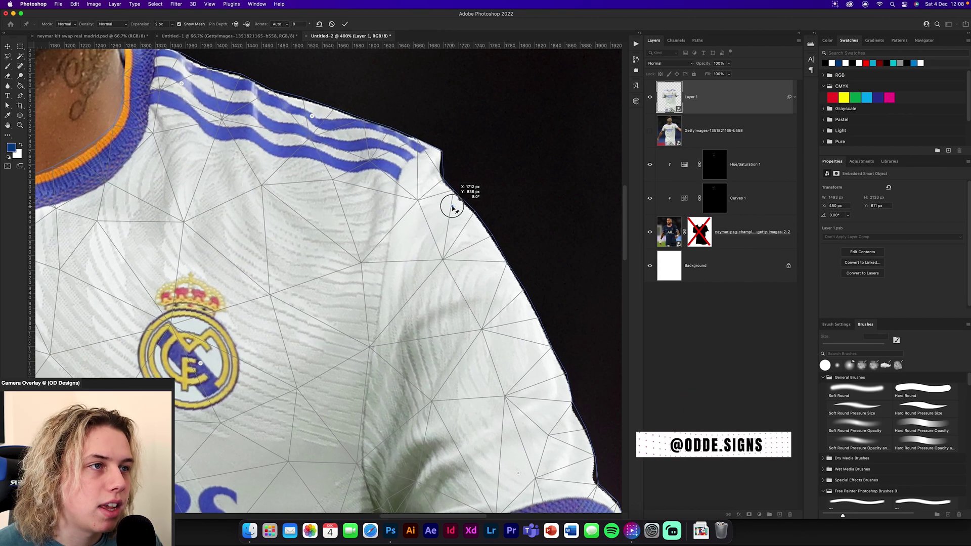
pyautogui.moveTo(440, 152); pyautogui.dragTo(419, 152)
pyautogui.moveTo(454, 206); pyautogui.dragTo(456, 206)
pyautogui.click(422, 183)
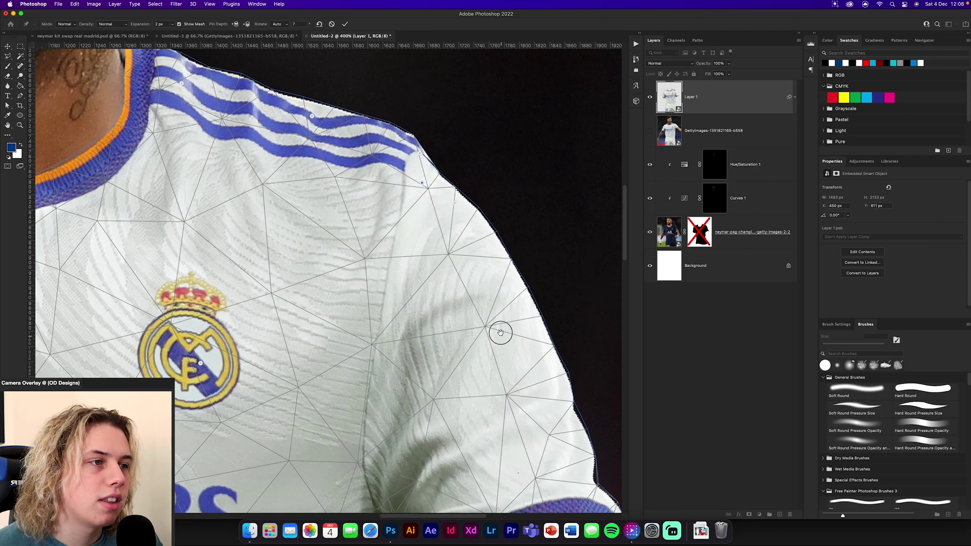
# Pull the outer edge of the crest-side sleeve inward with pins down its length to match Neymar's arm outline
pyautogui.scroll(-5, 495, 324)
pyautogui.hscroll(3, 495, 324)
pyautogui.moveTo(445, 162); pyautogui.dragTo(372, 201)
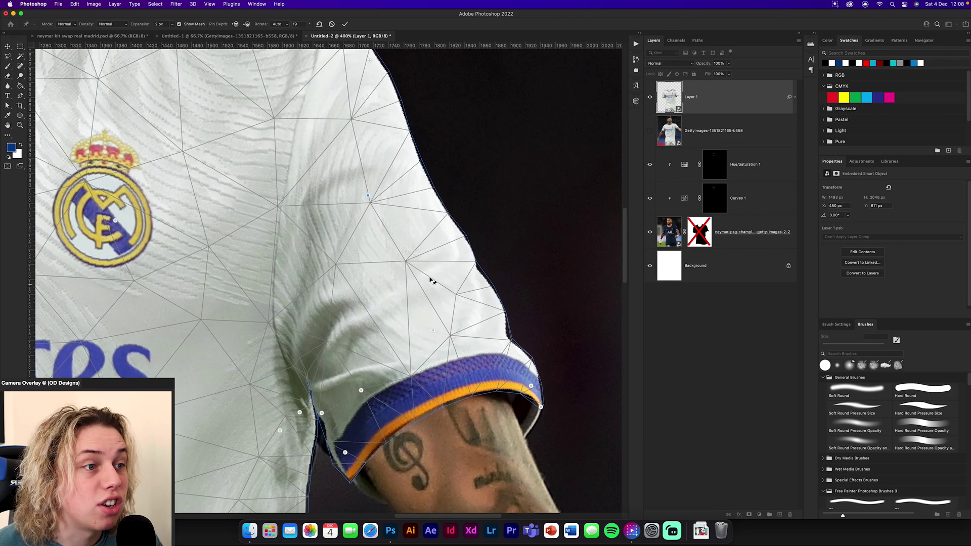
pyautogui.moveTo(431, 256); pyautogui.dragTo(410, 268)
pyautogui.moveTo(481, 304)
pyautogui.mouseDown()
pyautogui.moveTo(453, 314)
pyautogui.moveTo(472, 317)
pyautogui.mouseUp()
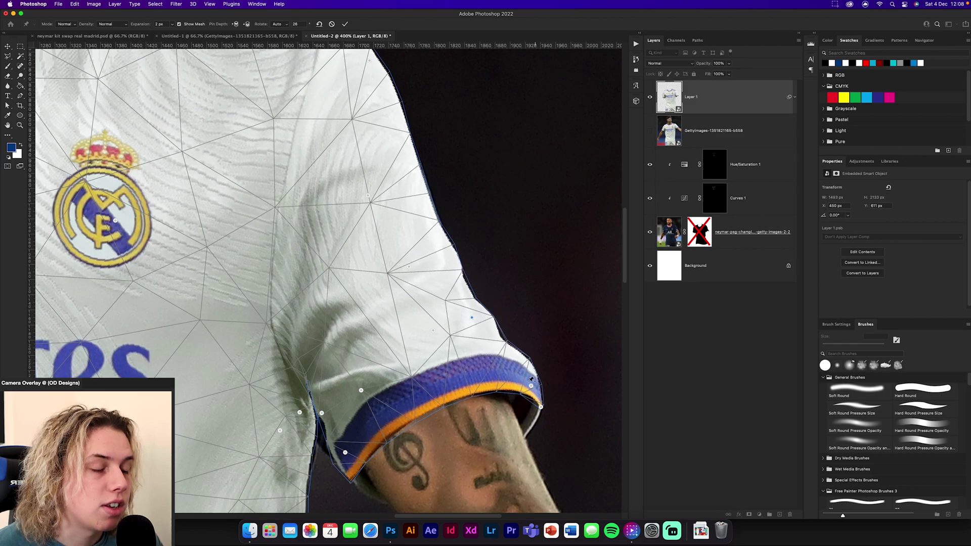
# Examine the crest-side sleeve cuff up close and the fit of the whole warped kit
pyautogui.press('super+1')
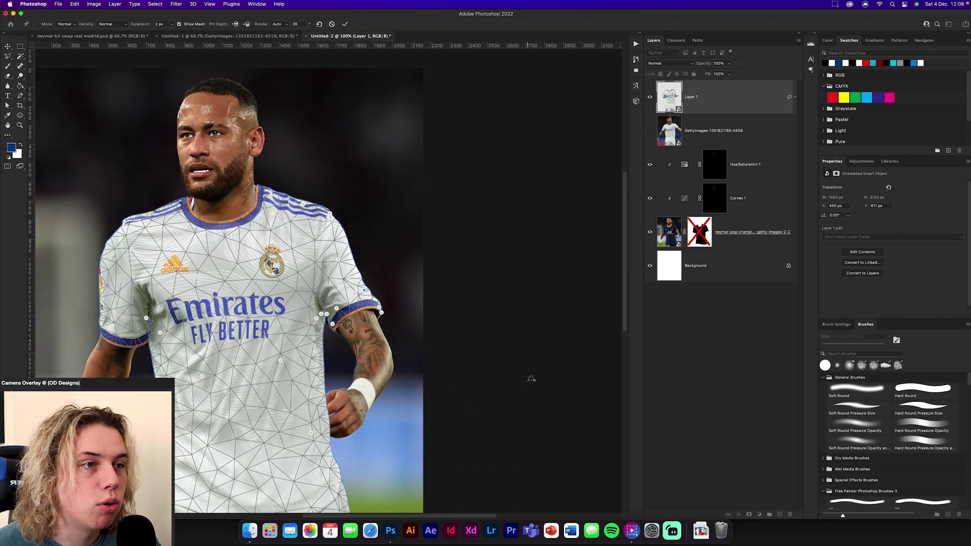
pyautogui.press('super+equal')
pyautogui.press('super+equal')
pyautogui.press('super+equal')
pyautogui.press('super+equal')
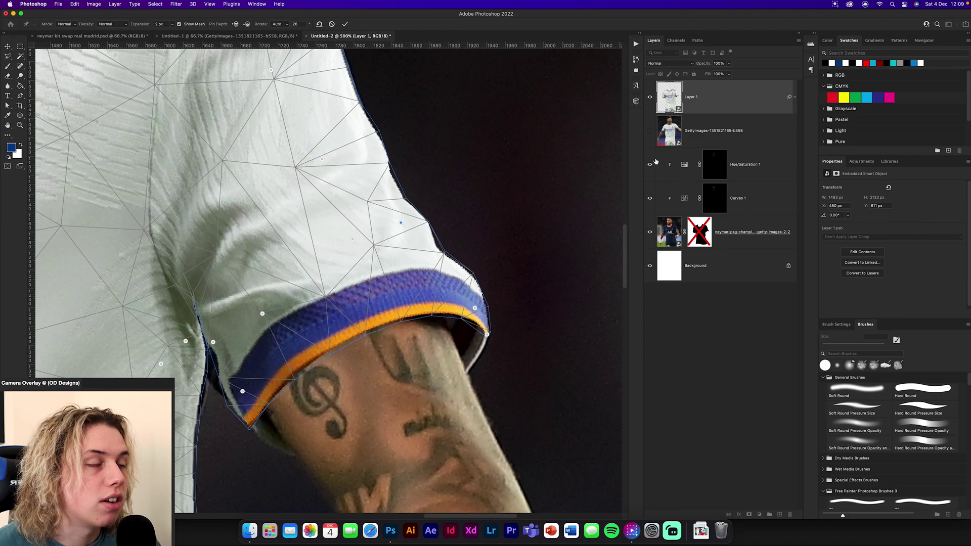
pyautogui.press('super+minus')
pyautogui.press('super+minus')
pyautogui.press('super+minus')
pyautogui.press('super+minus')
pyautogui.moveTo(196, 202); pyautogui.dragTo(394, 135)
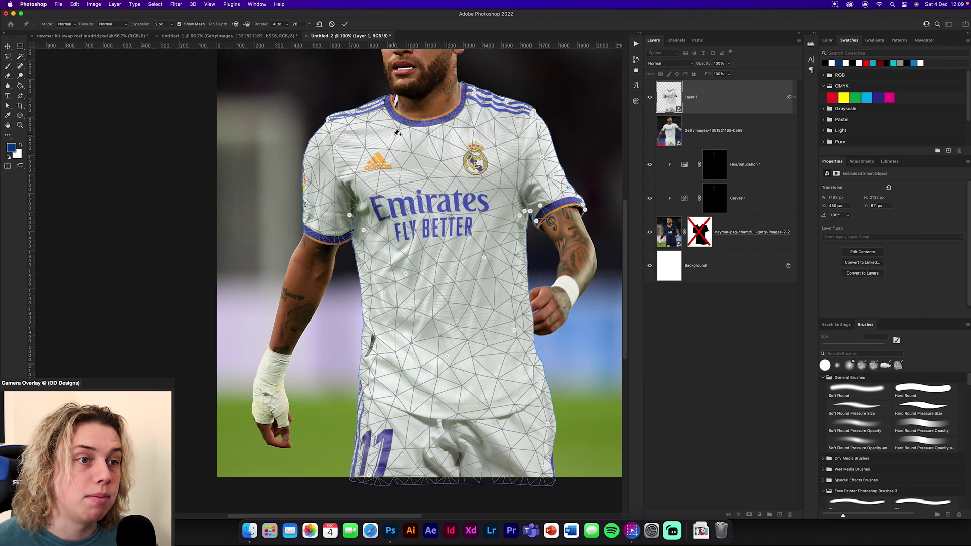
# Pin the inner end of the adidas-side sleeve cuff and nudge it slightly downward
pyautogui.press('super+plus')
pyautogui.press('super+plus')
pyautogui.press('super+plus')
pyautogui.moveTo(505, 147); pyautogui.dragTo(524, 288)
pyautogui.click(420, 246)
pyautogui.moveTo(420, 247)
pyautogui.mouseDown()
pyautogui.moveTo(414, 225)
pyautogui.moveTo(419, 251)
pyautogui.mouseUp()
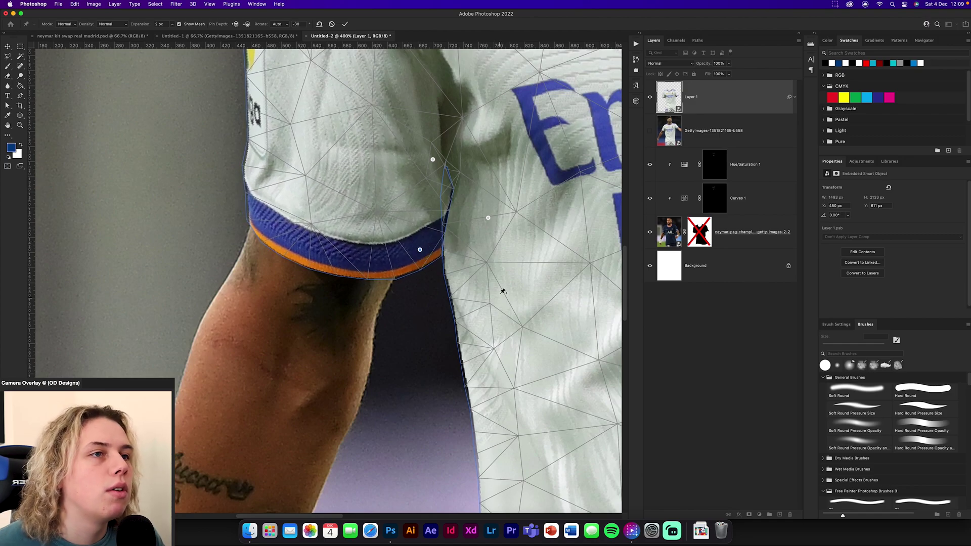
# Pull the adidas-side tip of the collar inward against the neck to cover the PSG collar
pyautogui.moveTo(453, 186); pyautogui.dragTo(448, 321)
pyautogui.moveTo(446, 258); pyautogui.dragTo(303, 292)
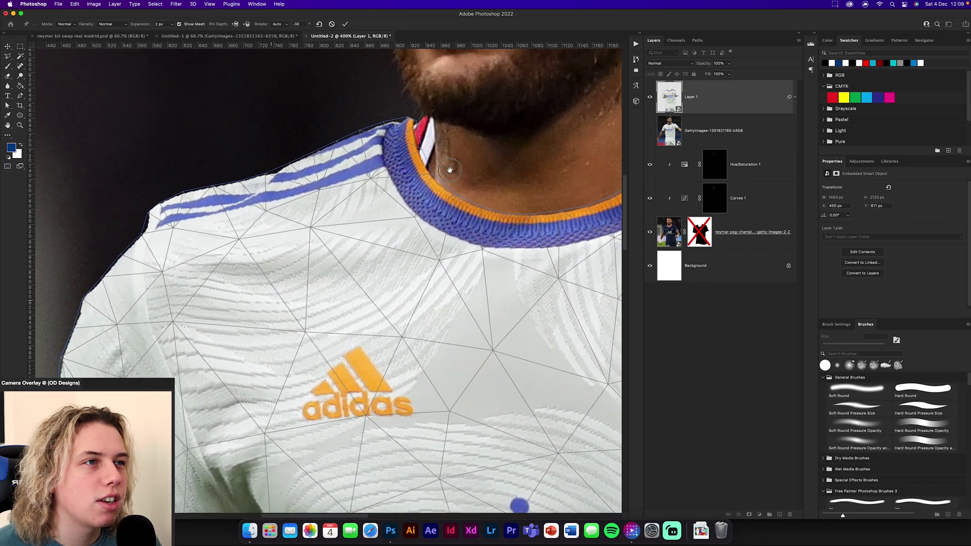
pyautogui.scroll(3, 420, 160)
pyautogui.moveTo(418, 160); pyautogui.dragTo(443, 154)
# Pin the crest-side collar tip against the neck and pull the collar's lower crest-side curve down and outward
pyautogui.moveTo(504, 244); pyautogui.dragTo(347, 258)
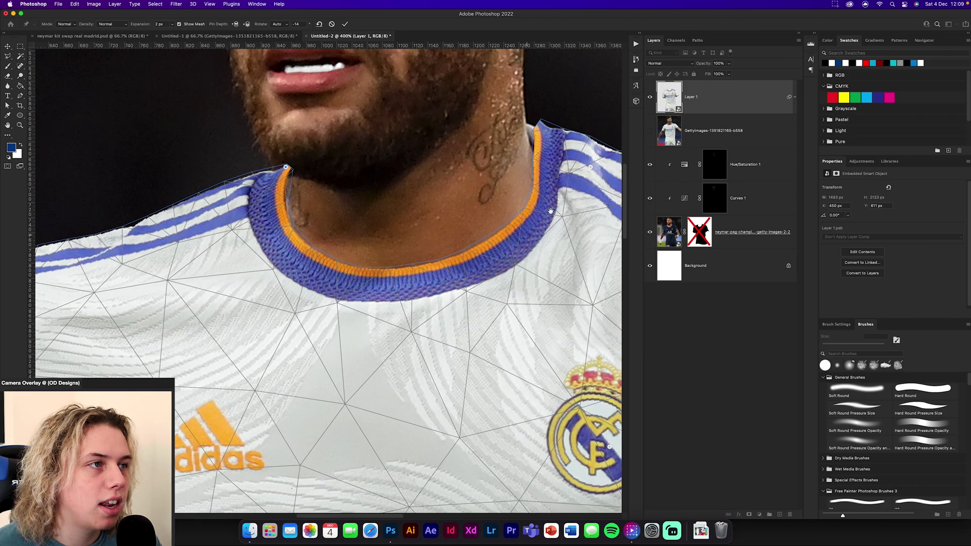
pyautogui.click(549, 131)
pyautogui.moveTo(540, 129); pyautogui.dragTo(535, 127)
pyautogui.moveTo(514, 302); pyautogui.dragTo(548, 270)
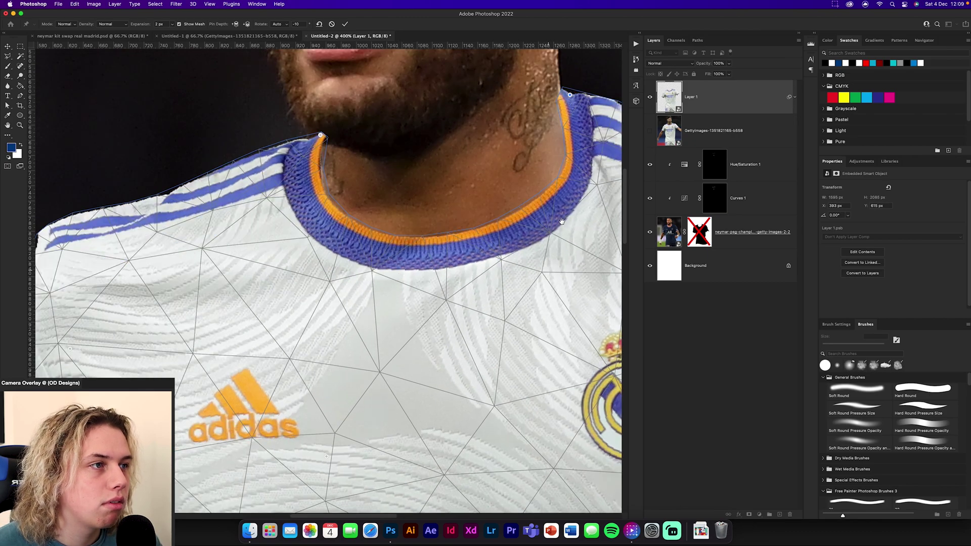
pyautogui.moveTo(560, 216); pyautogui.dragTo(573, 239)
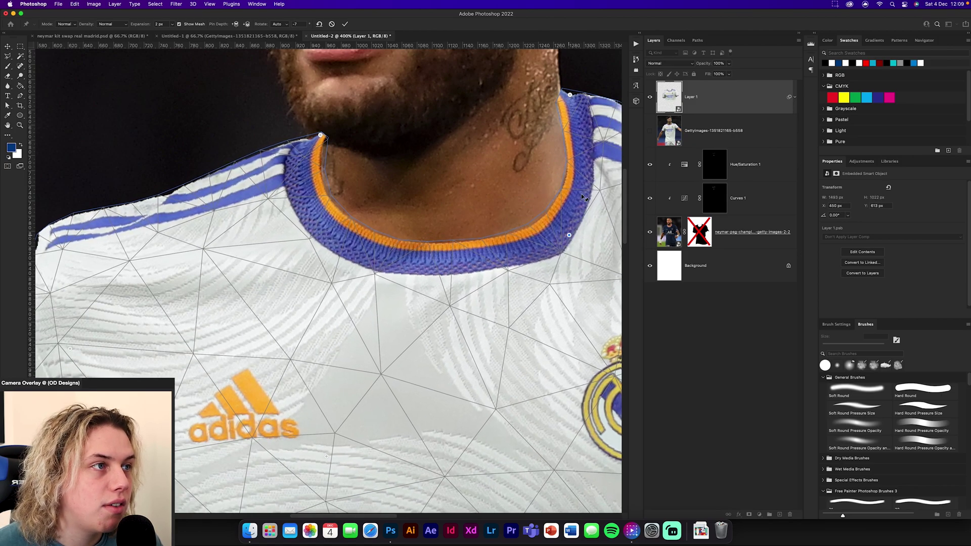
# Pin the collar's crest-side edge slightly inward and pull the fabric just below the collar's centre downward
pyautogui.click(584, 166)
pyautogui.moveTo(588, 169); pyautogui.dragTo(581, 166)
pyautogui.moveTo(440, 262); pyautogui.dragTo(447, 273)
pyautogui.keyDown('alt'); pyautogui.click(447, 274); pyautogui.keyUp('alt')
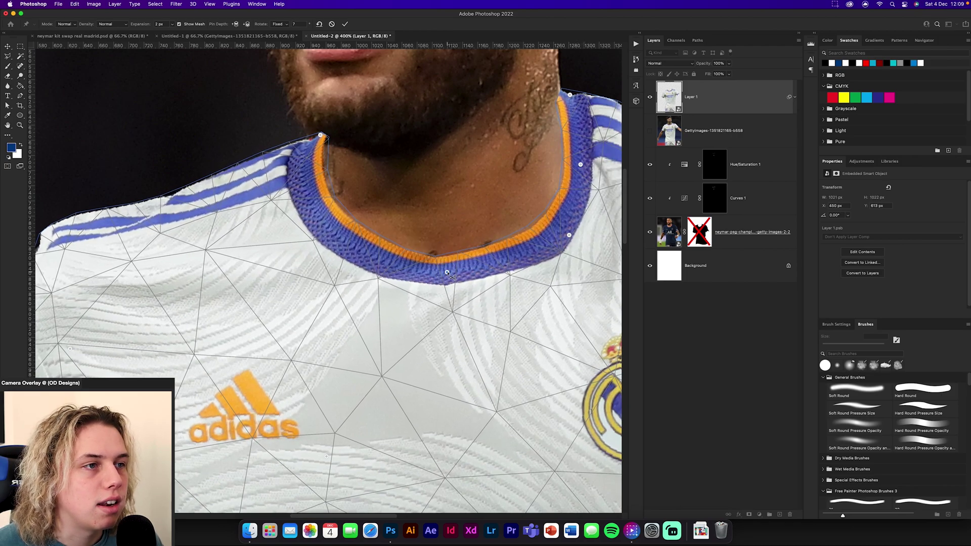
pyautogui.click(449, 306)
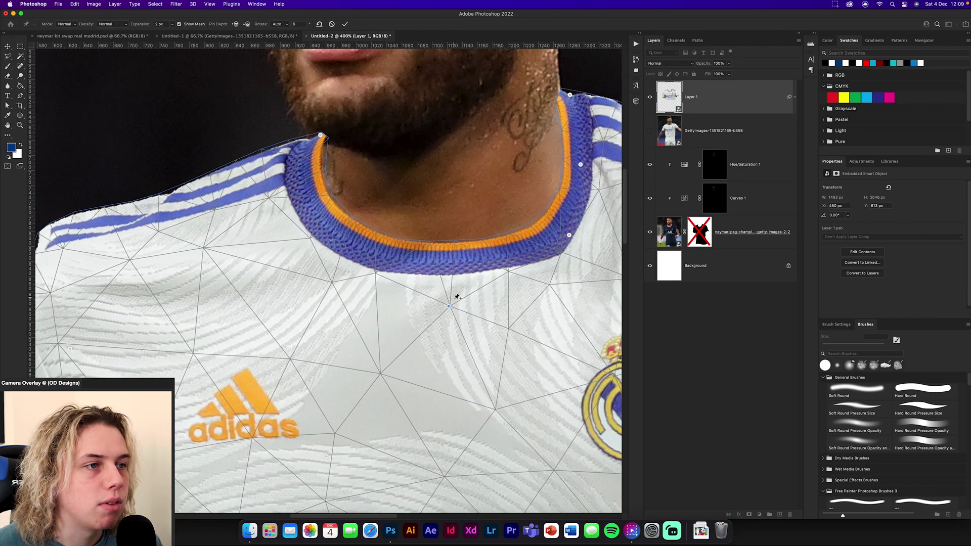
pyautogui.moveTo(448, 306); pyautogui.dragTo(455, 337)
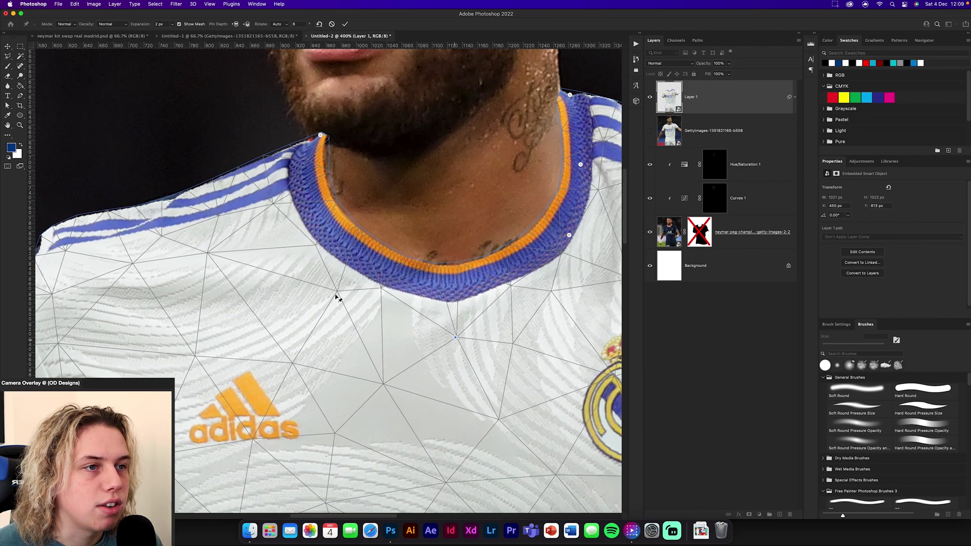
# Pull the collar's adidas-side curve down and outward, and pin its tip and inner edge against the neck
pyautogui.moveTo(338, 292); pyautogui.dragTo(289, 337)
pyautogui.moveTo(272, 222); pyautogui.dragTo(256, 215)
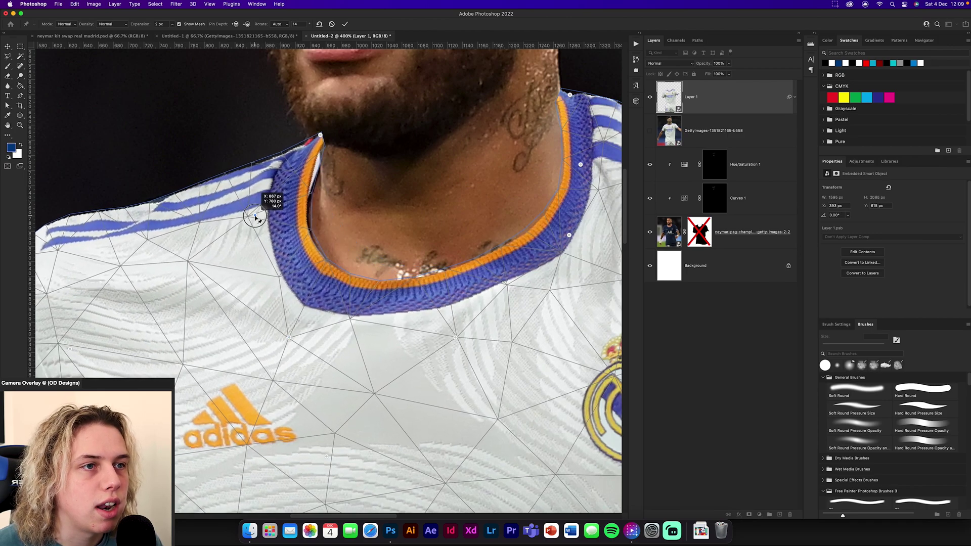
pyautogui.moveTo(321, 135); pyautogui.dragTo(307, 154)
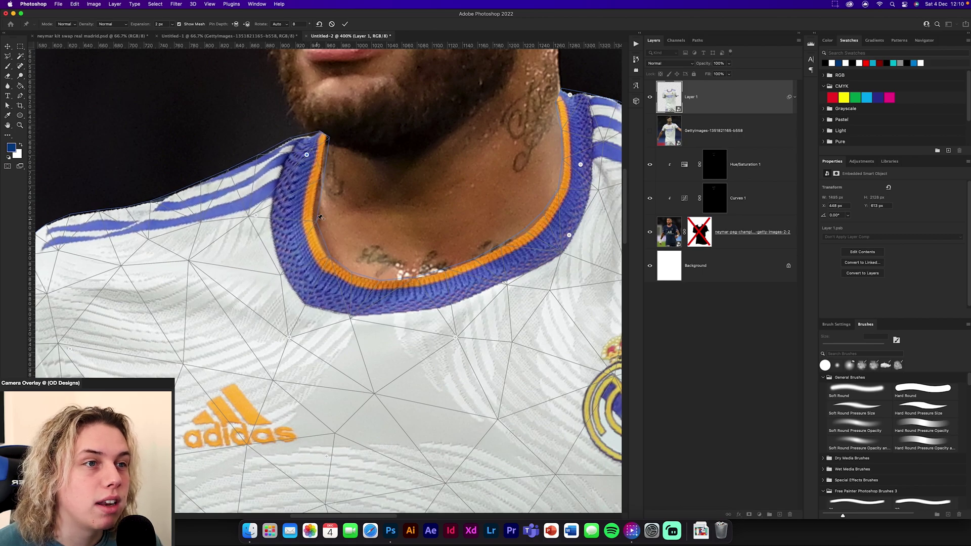
pyautogui.click(316, 224)
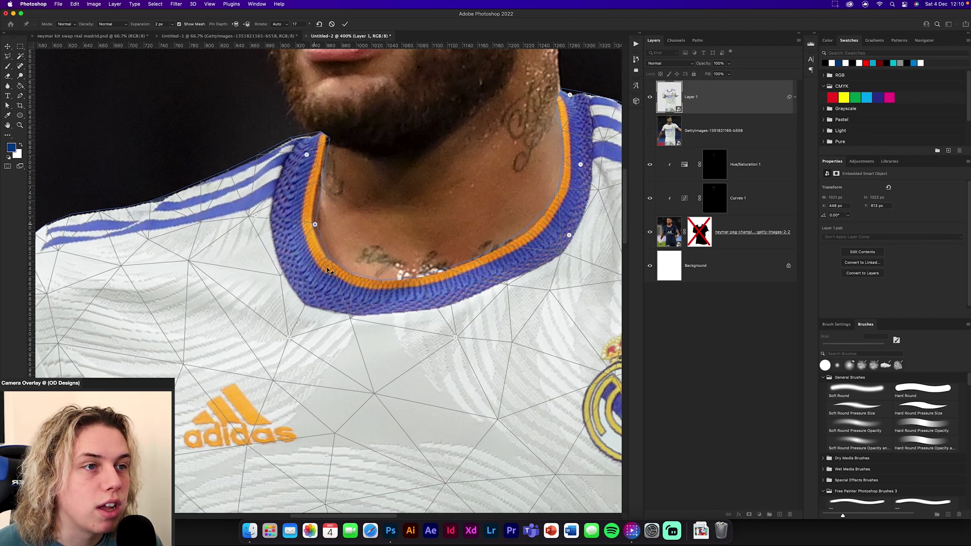
pyautogui.moveTo(330, 259); pyautogui.dragTo(333, 268)
# Pull the fabric beneath the collar's centre and its crest-side curve further down to lower the neckline, and apply the puppet warp
pyautogui.moveTo(398, 274); pyautogui.dragTo(430, 308)
pyautogui.moveTo(377, 364); pyautogui.dragTo(376, 375)
pyautogui.moveTo(455, 337); pyautogui.dragTo(460, 365)
pyautogui.keyDown('alt'); pyautogui.click(429, 308); pyautogui.keyUp('alt')
pyautogui.moveTo(571, 237); pyautogui.dragTo(414, 254)
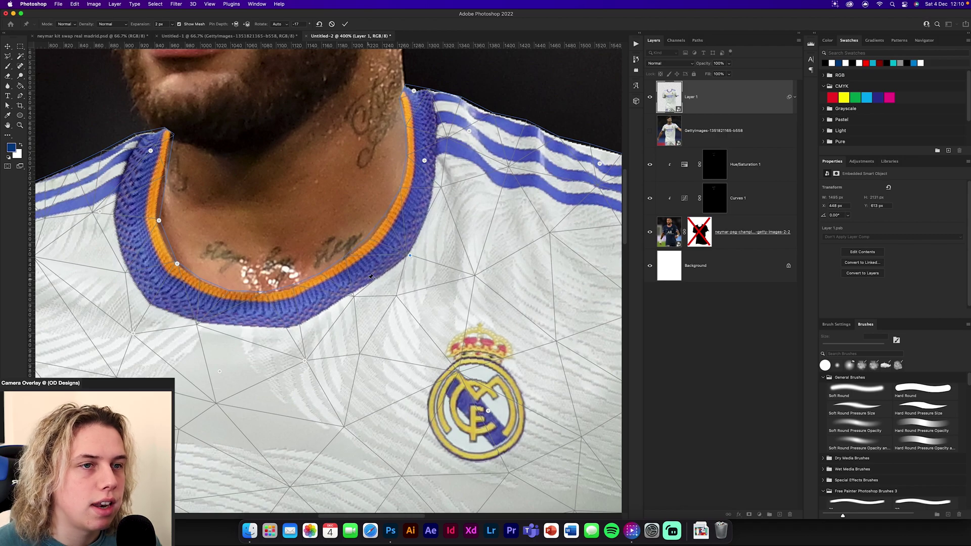
pyautogui.click(345, 25)
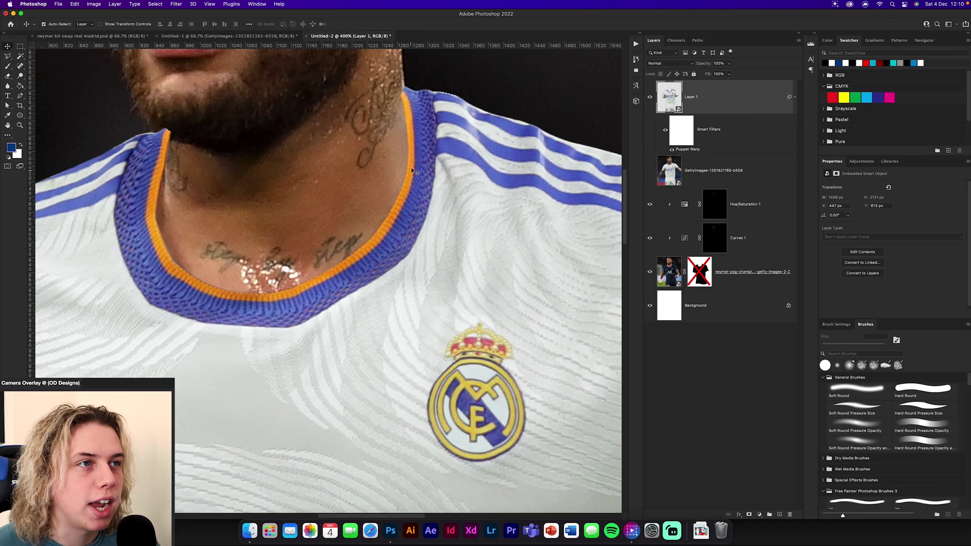
pyautogui.hscroll(-10, 238, 318)
pyautogui.press('super+minus')
pyautogui.press('super+minus')
pyautogui.press('super+minus')
pyautogui.press('super+minus')
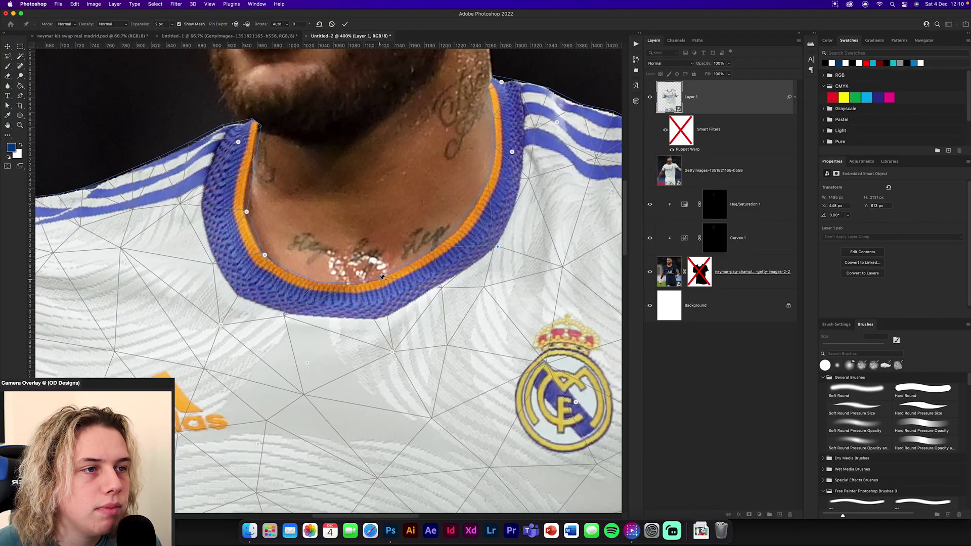
# Pin the collar's lower inner edge at two points and replace the adidas-side fabric pin with one just below the collar
pyautogui.click(380, 281)
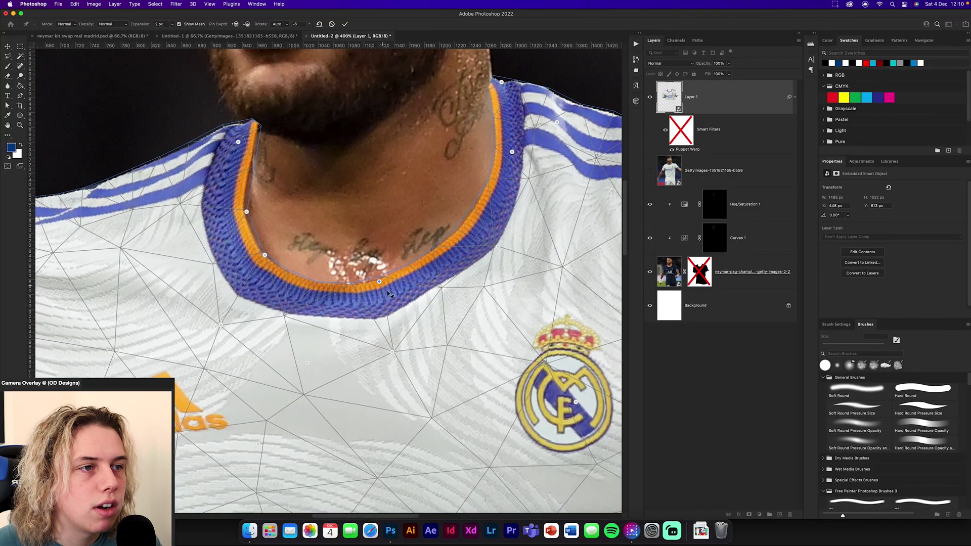
pyautogui.moveTo(379, 282); pyautogui.dragTo(381, 284)
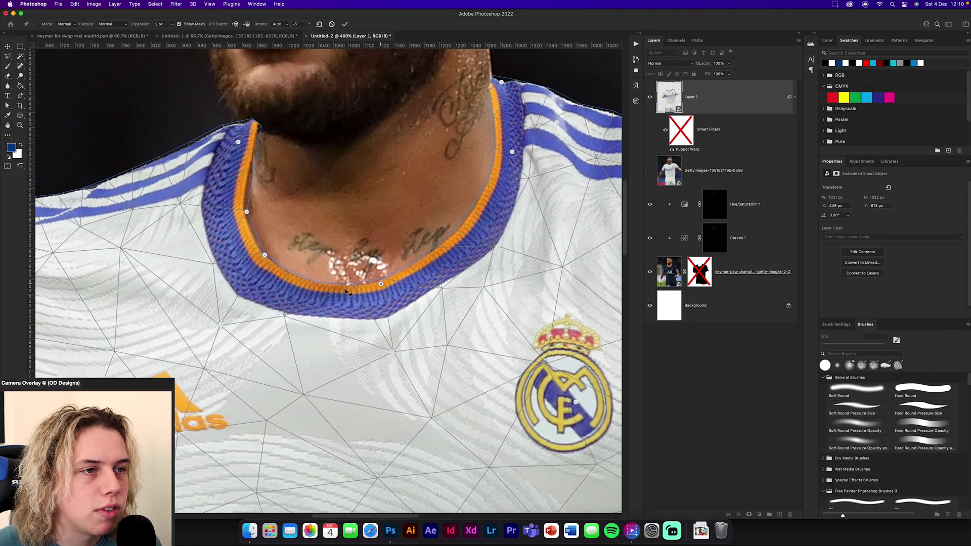
pyautogui.click(320, 282)
pyautogui.click(234, 285)
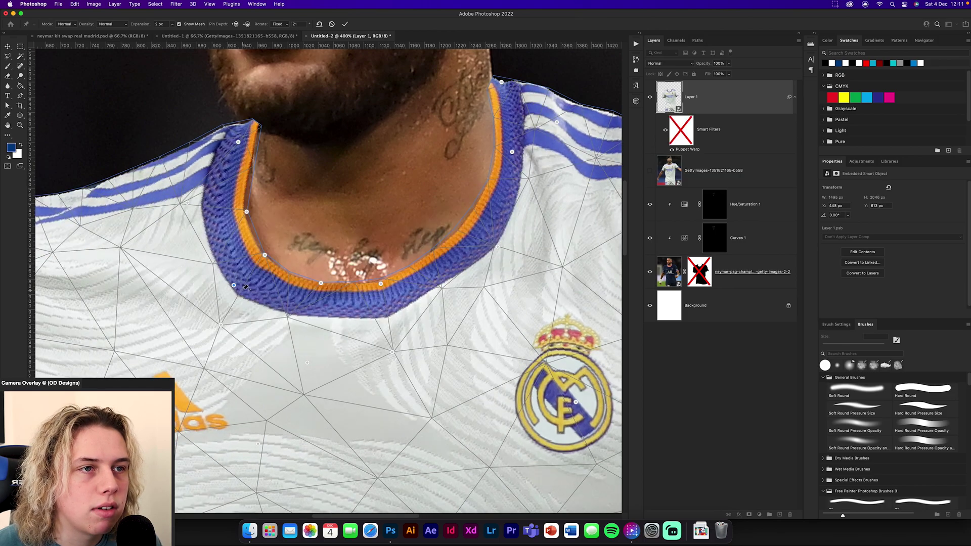
pyautogui.keyDown('alt'); pyautogui.click(220, 325); pyautogui.keyUp('alt')
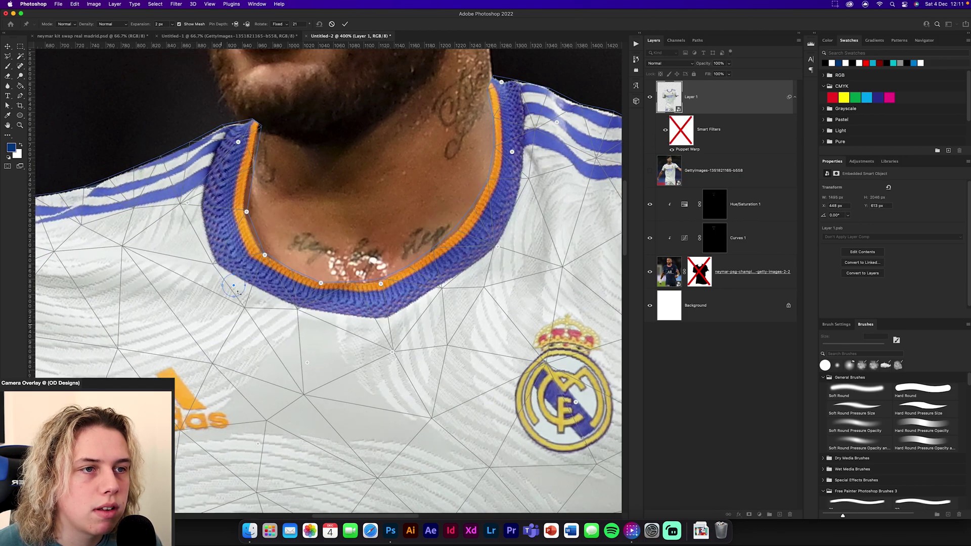
pyautogui.moveTo(234, 285); pyautogui.dragTo(239, 319)
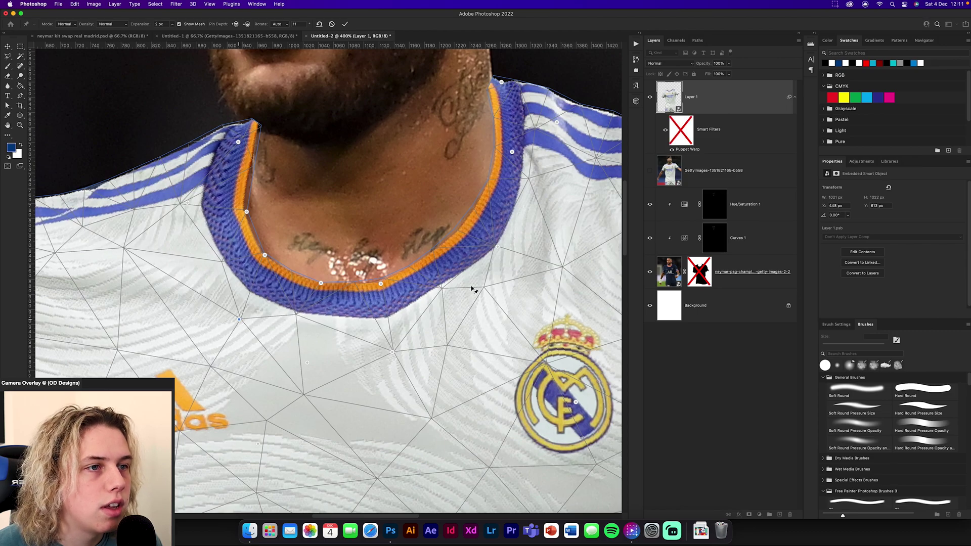
# Pull the adidas-side shoulder fabric upward so the kit covers the edge of the PSG shirt
pyautogui.hscroll(-10, 504, 114)
pyautogui.scroll(-2, 504, 114)
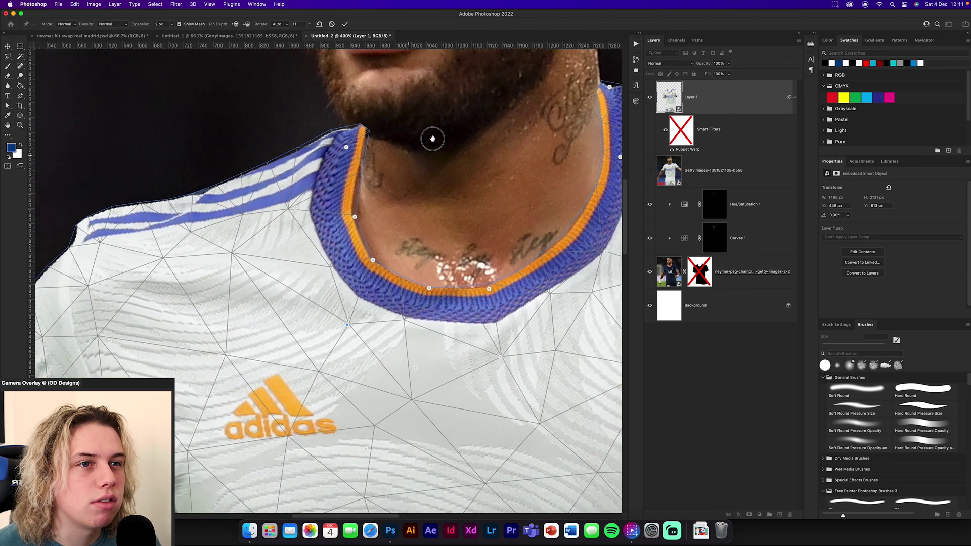
pyautogui.moveTo(249, 179); pyautogui.dragTo(257, 192)
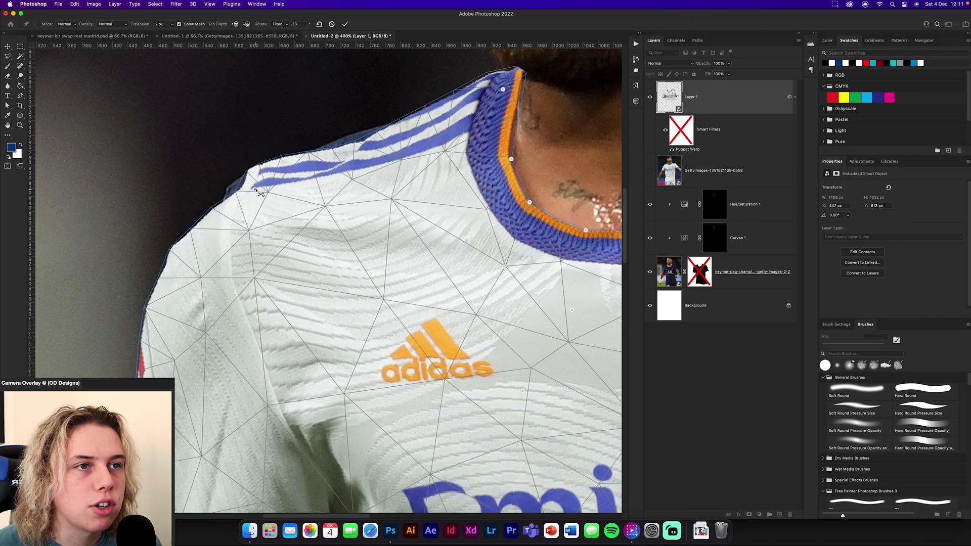
pyautogui.keyDown('alt'); pyautogui.click(256, 191); pyautogui.keyUp('alt')
pyautogui.moveTo(274, 226); pyautogui.dragTo(278, 212)
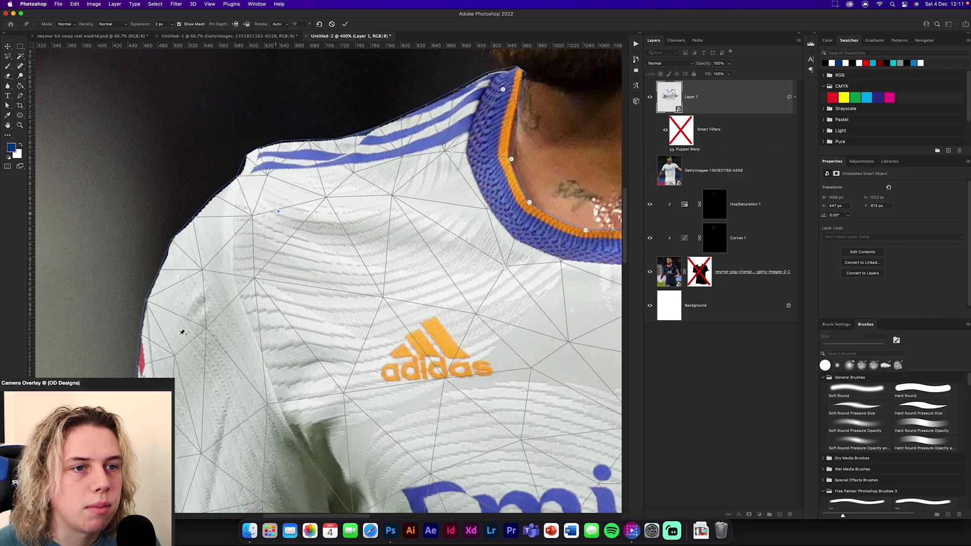
pyautogui.moveTo(194, 351); pyautogui.dragTo(375, 157)
pyautogui.click(342, 119)
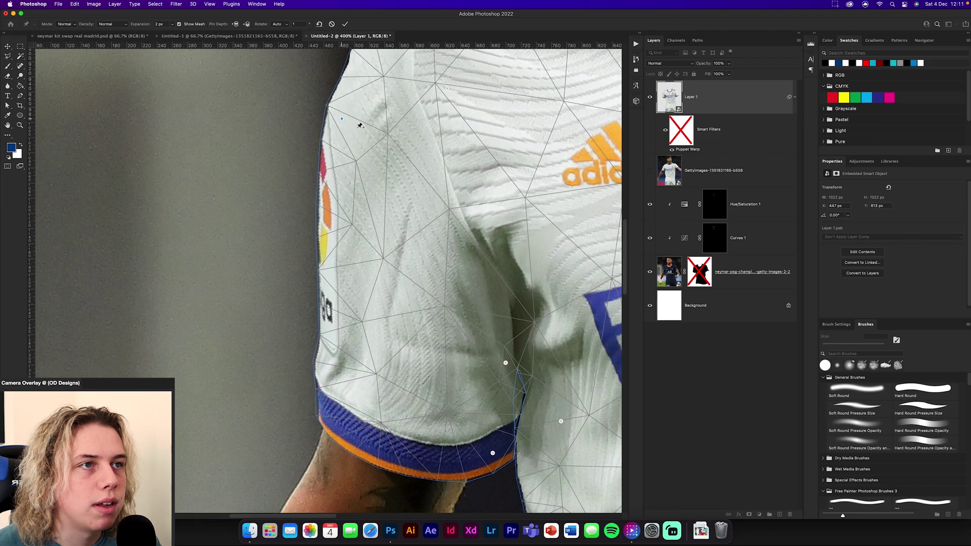
pyautogui.moveTo(342, 119); pyautogui.dragTo(464, 168)
pyautogui.keyDown('alt'); pyautogui.click(430, 131); pyautogui.keyUp('alt')
# Adjust the pin below the adidas-side shoulder stripes to fill the shoulder outline, and remove the extra pin at the shoulder tip
pyautogui.hscroll(5, 465, 168)
pyautogui.scroll(8, 464, 168)
pyautogui.click(344, 190)
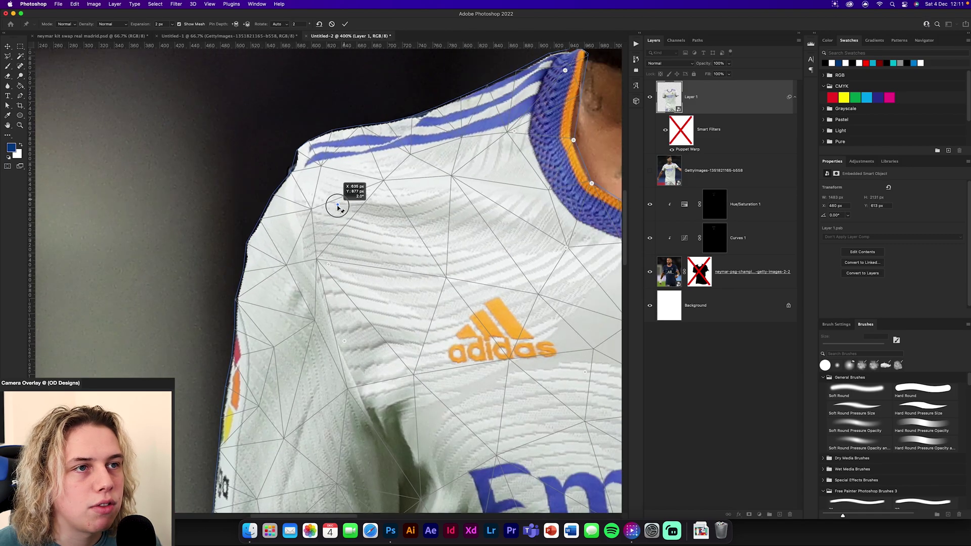
pyautogui.moveTo(342, 190); pyautogui.dragTo(345, 188)
pyautogui.click(309, 135)
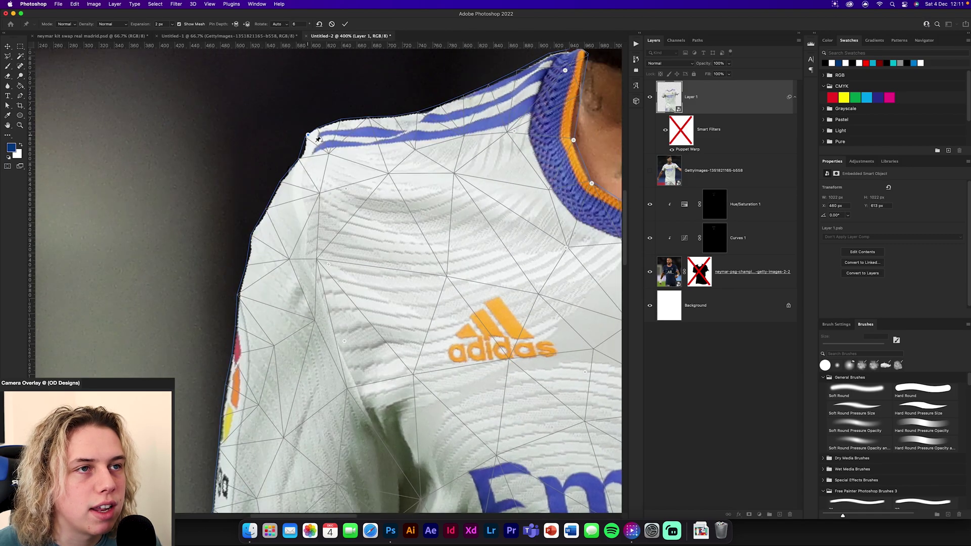
pyautogui.press('BackSpace')
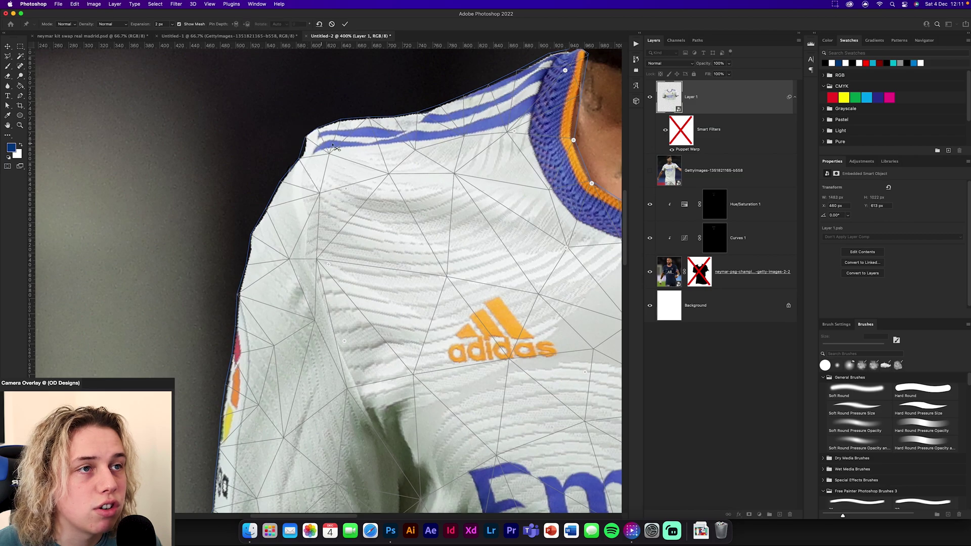
pyautogui.moveTo(342, 143); pyautogui.dragTo(317, 165)
pyautogui.press('alt')
pyautogui.keyDown('alt'); pyautogui.click(318, 167); pyautogui.keyUp('alt')
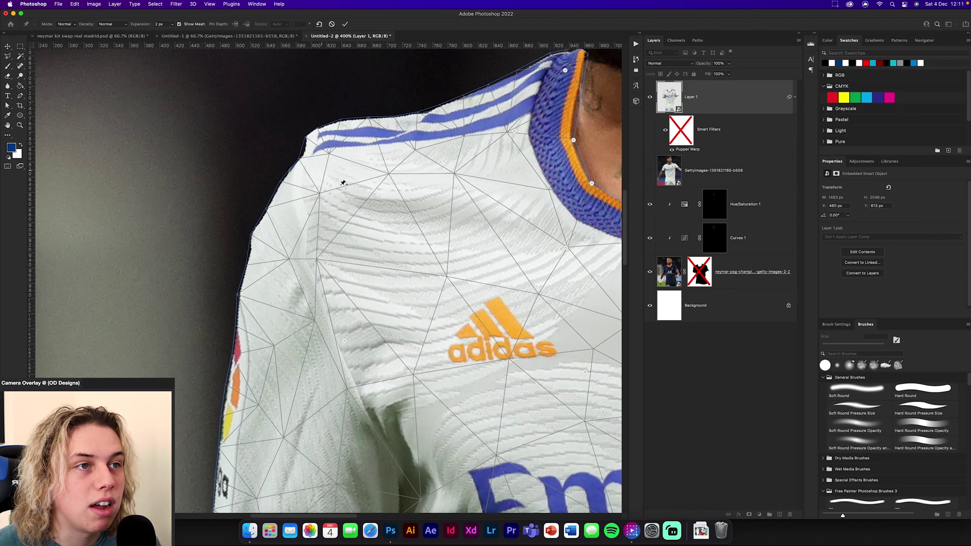
pyautogui.moveTo(303, 196); pyautogui.dragTo(314, 197)
pyautogui.keyDown('alt'); pyautogui.click(304, 194); pyautogui.keyUp('alt')
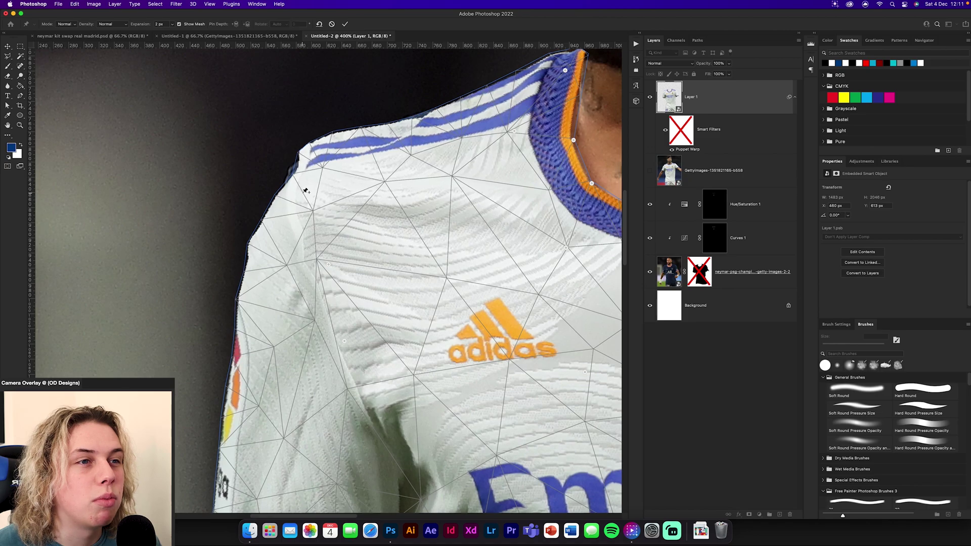
# Pull the adidas-side shoulder fabric outward and slightly down to match the shoulder outline, and apply the puppet warp
pyautogui.moveTo(325, 212); pyautogui.dragTo(306, 220)
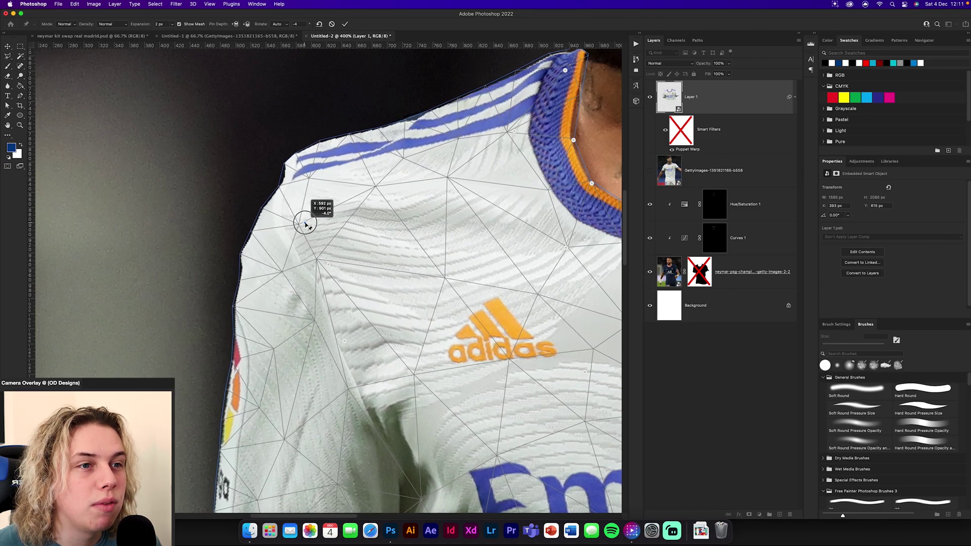
pyautogui.press('alt')
pyautogui.moveTo(303, 167); pyautogui.dragTo(299, 174)
pyautogui.moveTo(421, 123); pyautogui.dragTo(429, 142)
pyautogui.keyDown('alt'); pyautogui.click(420, 118); pyautogui.keyUp('alt')
pyautogui.moveTo(270, 306); pyautogui.dragTo(344, 118)
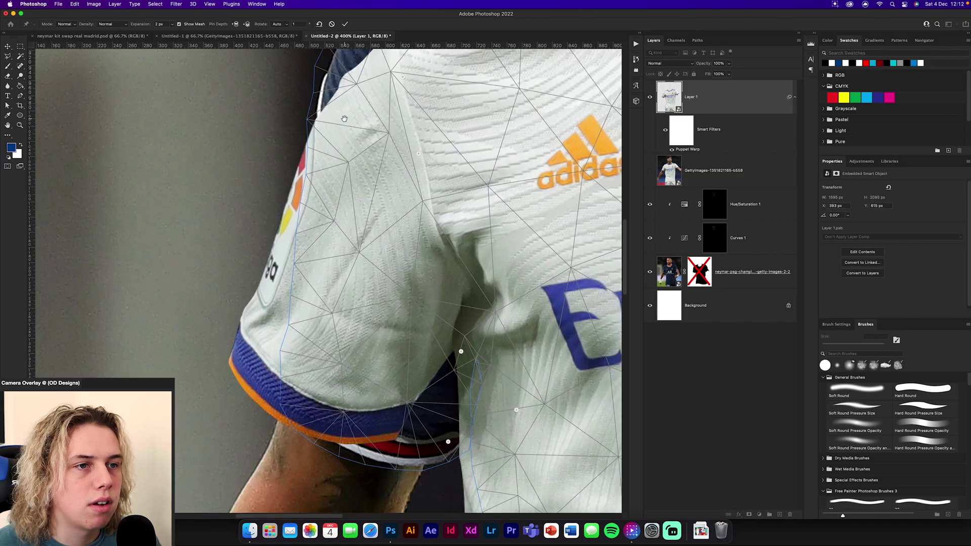
pyautogui.press('super+1')
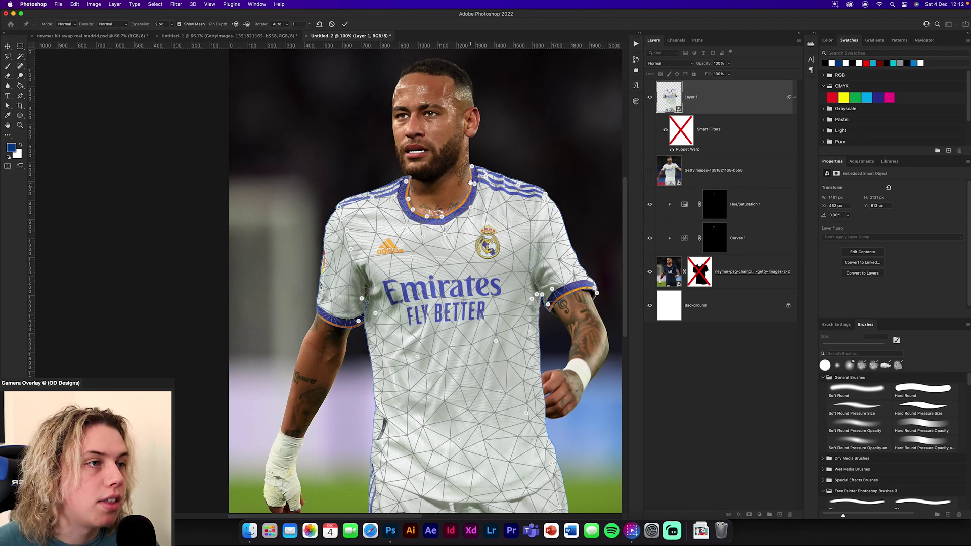
pyautogui.click(345, 24)
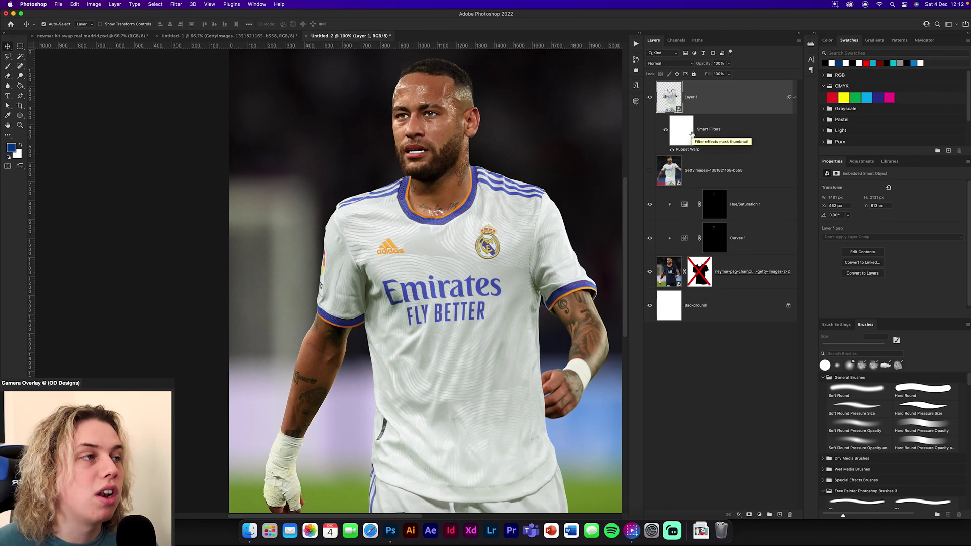
# Add a layer mask to Layer 1 and clean up the adidas-side collar tip with a 30 px hard round brush in black and white
pyautogui.press('super+plus')
pyautogui.press('super+plus')
pyautogui.press('super+plus')
pyautogui.moveTo(546, 143); pyautogui.dragTo(427, 258)
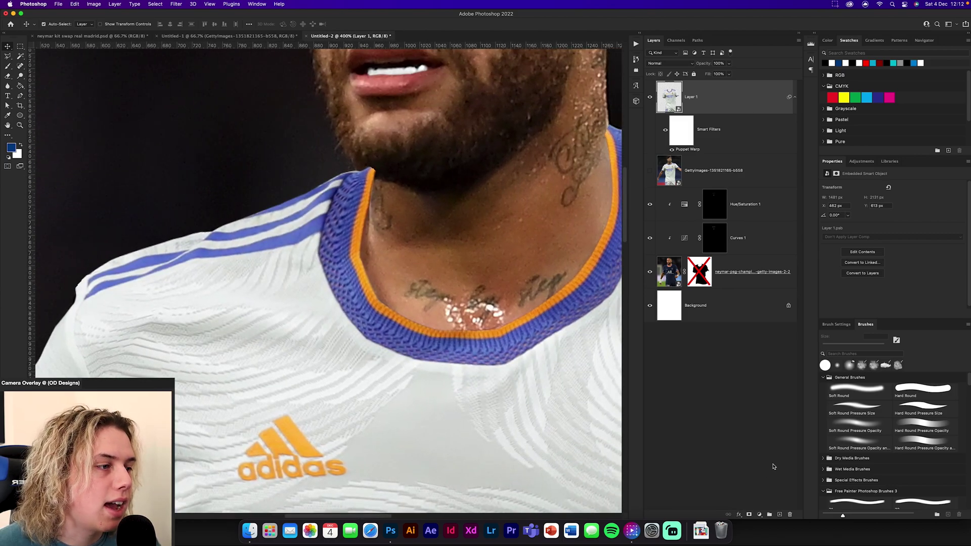
pyautogui.click(750, 515)
pyautogui.press('b')
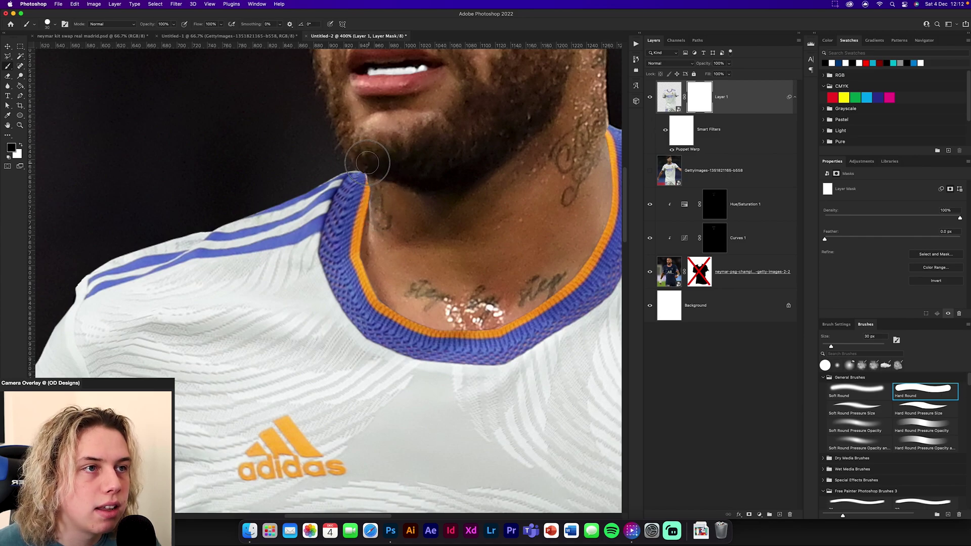
pyautogui.click(366, 165)
pyautogui.press('x')
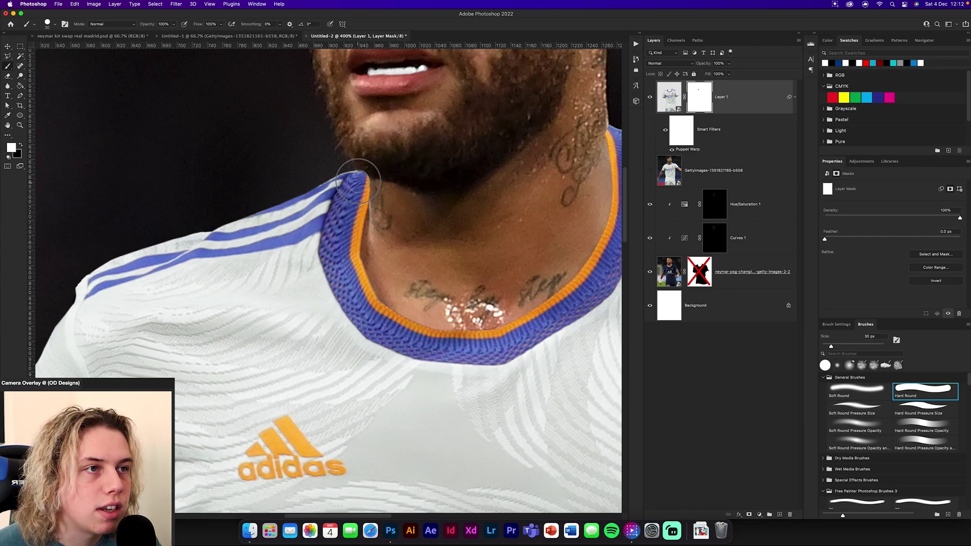
pyautogui.press('x')
pyautogui.press('x')
pyautogui.click(383, 184)
pyautogui.press('x')
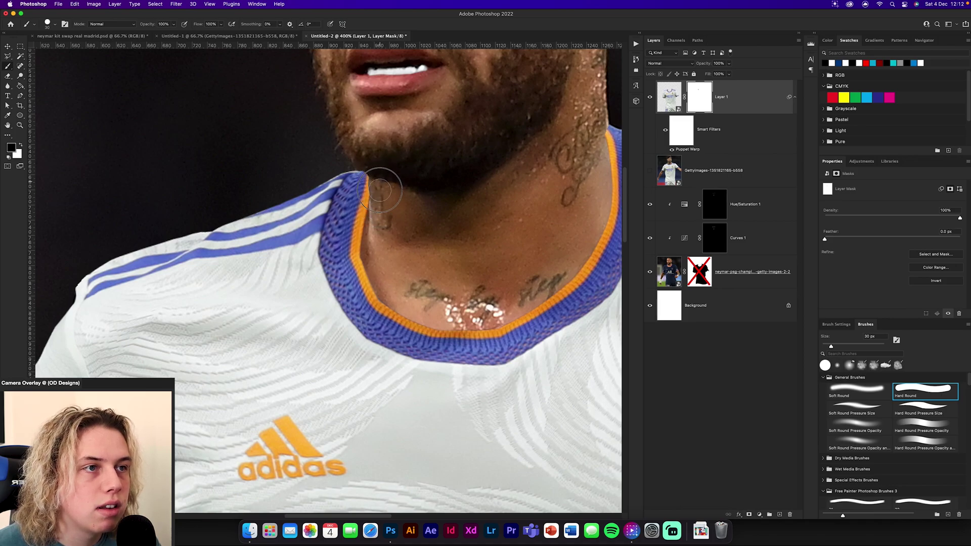
pyautogui.press('x')
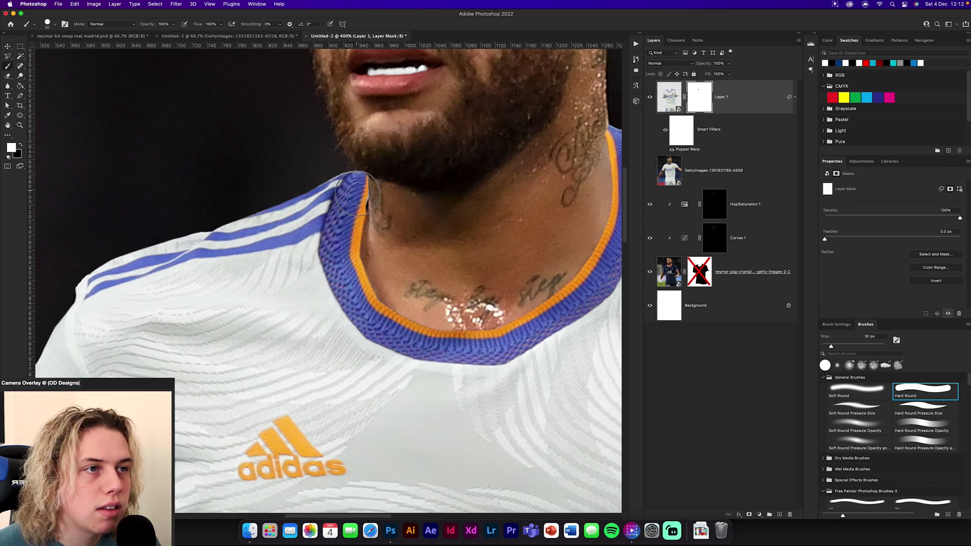
# Paint the kit's layer mask at the crest-side collar tip, alternating black and white, to refine the edge against the neck
pyautogui.moveTo(472, 231); pyautogui.dragTo(309, 290)
pyautogui.press('x')
pyautogui.press('x')
pyautogui.press('x')
pyautogui.press('x')
pyautogui.press('x')
pyautogui.moveTo(438, 194); pyautogui.dragTo(442, 206)
pyautogui.press('x')
pyautogui.press('x')
pyautogui.press('super+minus')
pyautogui.press('super+minus')
pyautogui.press('super+minus')
pyautogui.press('super+minus')
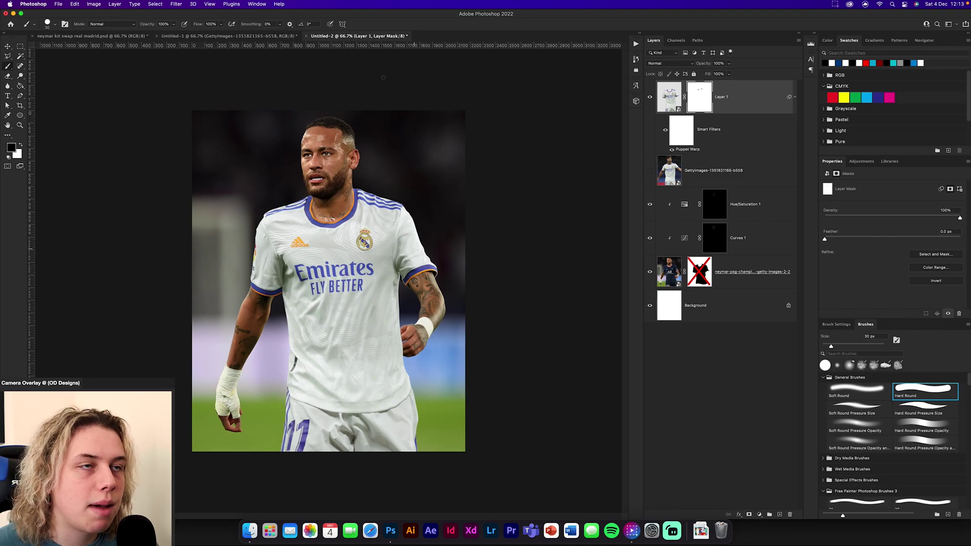
# Load the Neymar photo's shirt mask as a selection and target Layer 1's mask with the Brush
pyautogui.press('v')
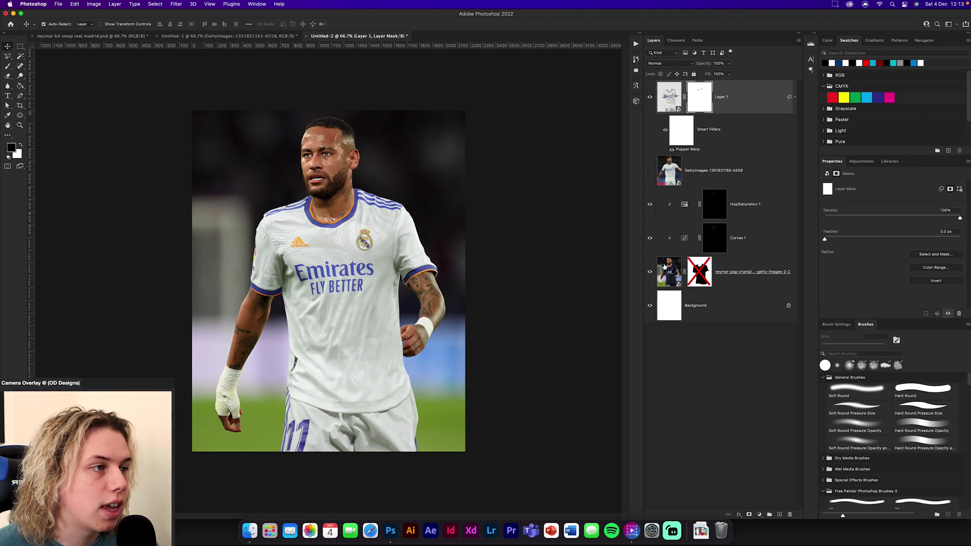
pyautogui.click(666, 269)
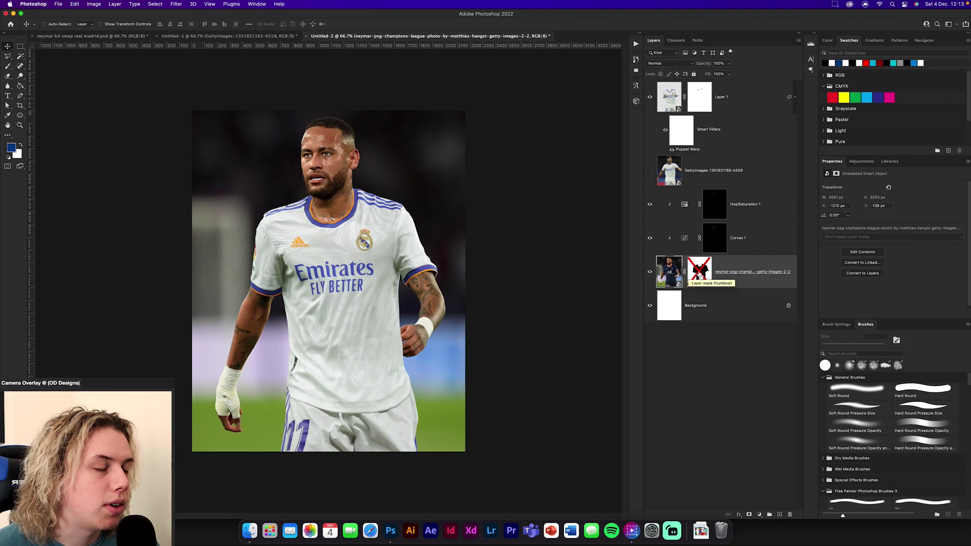
pyautogui.keyDown('super'); pyautogui.click(699, 275); pyautogui.keyUp('super')
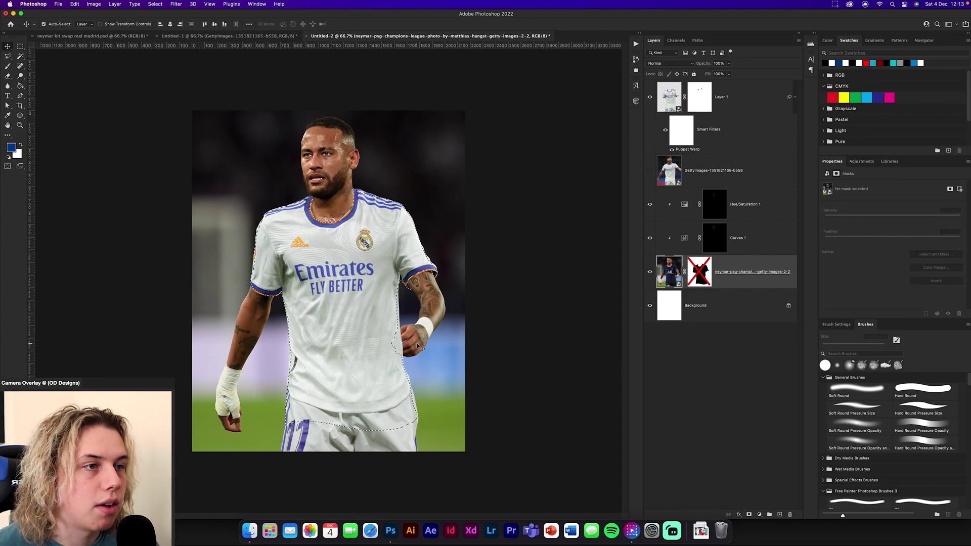
pyautogui.click(698, 170)
pyautogui.click(700, 97)
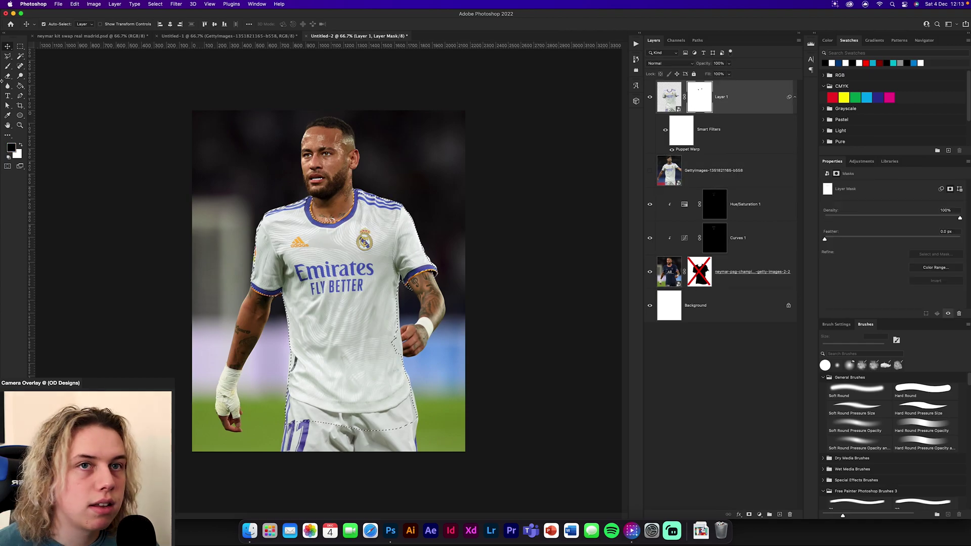
pyautogui.press('b')
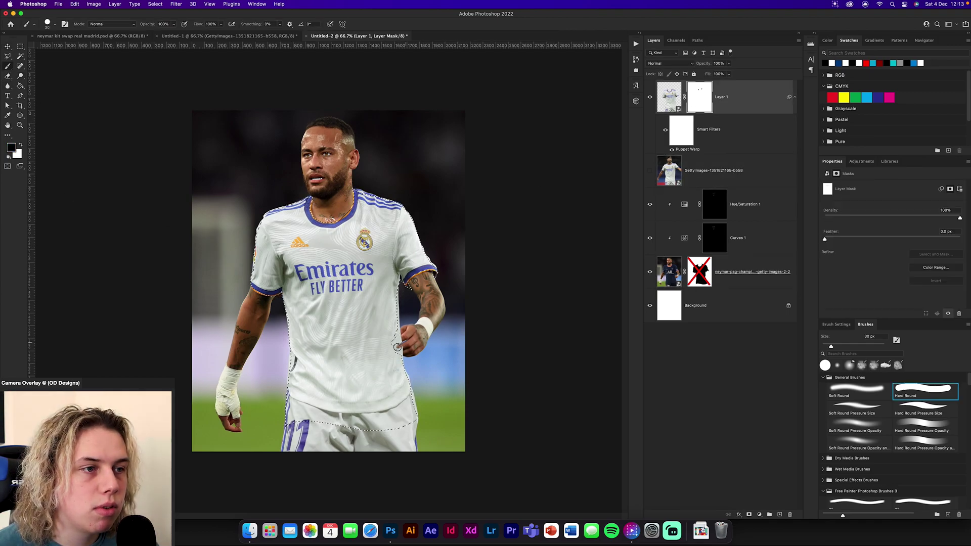
# Mask the kit off the fingers overlapping its side edge with a 60 px black brush inside the selection, and deselect
pyautogui.press('super+z')
pyautogui.press('super+equal')
pyautogui.press('super+equal')
pyautogui.press('super+equal')
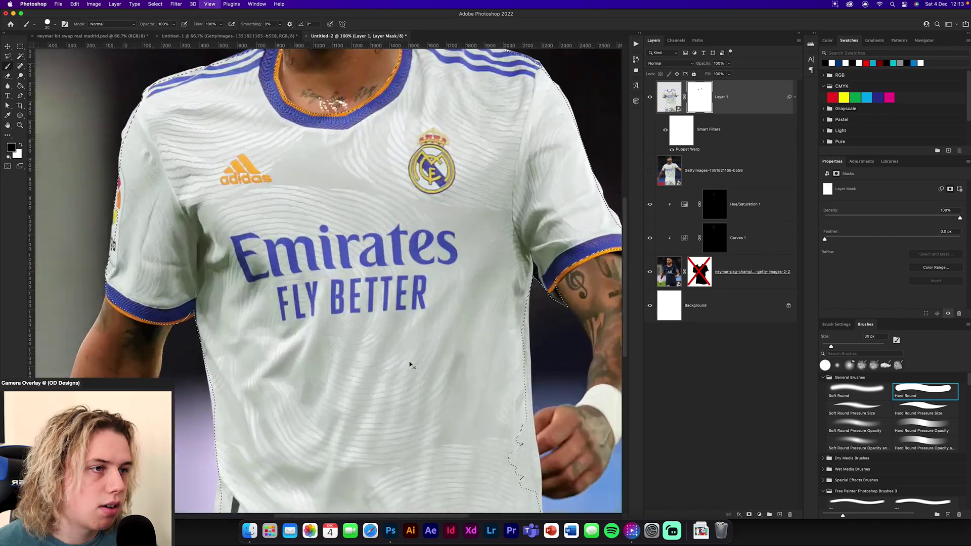
pyautogui.moveTo(363, 329); pyautogui.dragTo(235, 175)
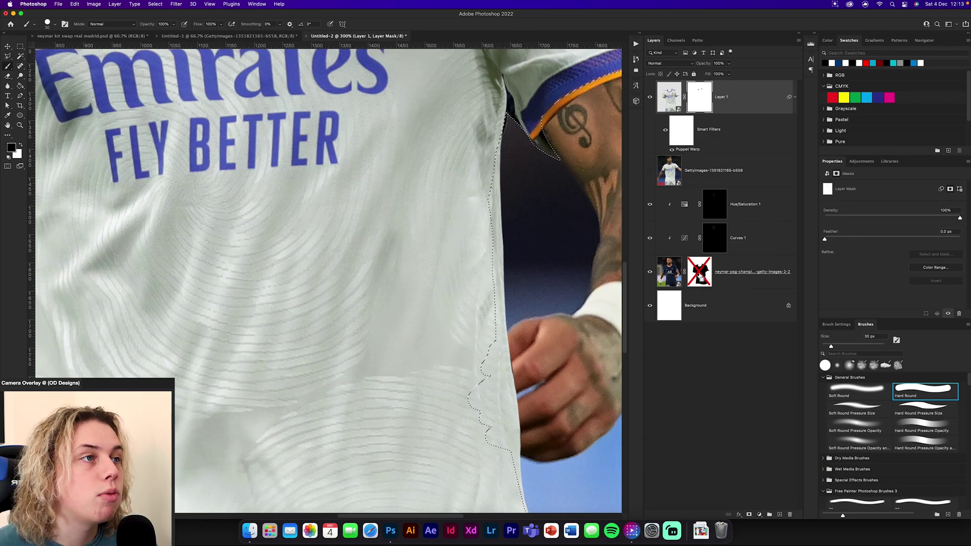
pyautogui.press(']')
pyautogui.press(']')
pyautogui.press(']')
pyautogui.moveTo(483, 360)
pyautogui.mouseDown()
pyautogui.moveTo(509, 377)
pyautogui.moveTo(481, 408)
pyautogui.moveTo(512, 409)
pyautogui.moveTo(518, 431)
pyautogui.moveTo(541, 431)
pyautogui.moveTo(544, 455)
pyautogui.moveTo(513, 313)
pyautogui.mouseUp()
pyautogui.press('x')
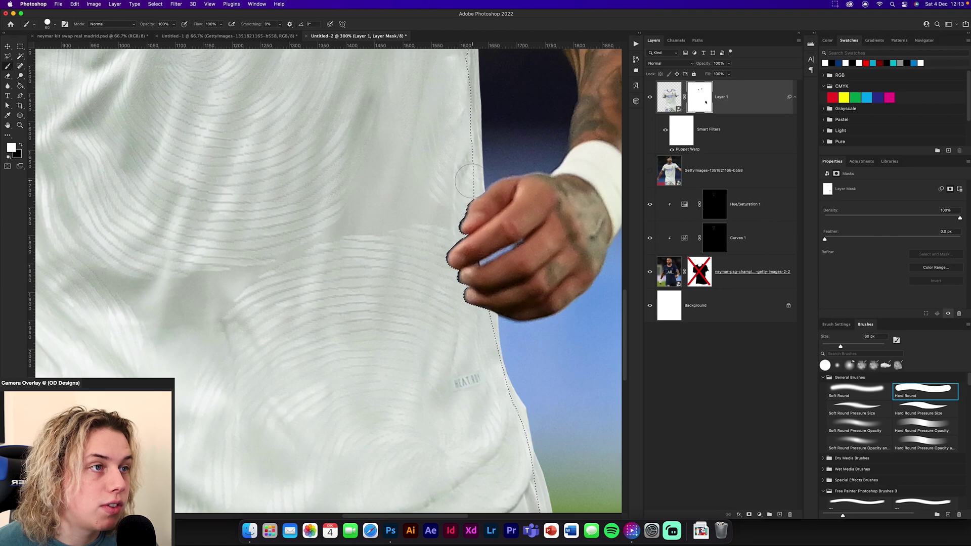
pyautogui.press('super+d')
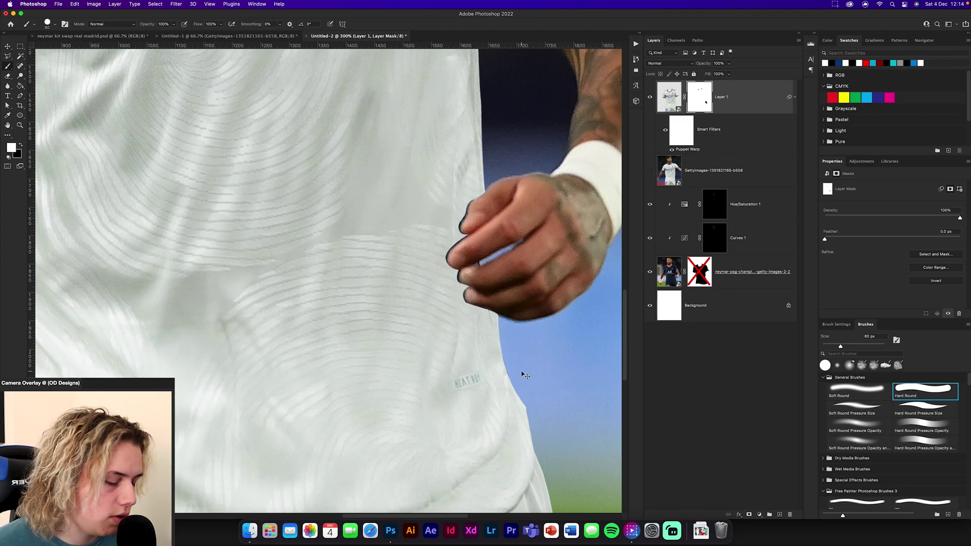
# Paint white on Layer 1's mask with a 10 px hard round brush around the fingers to cover the dark fringe
pyautogui.press('super+plus')
pyautogui.press('super+plus')
pyautogui.press('super+plus')
pyautogui.press('super+plus')
pyautogui.moveTo(523, 372); pyautogui.dragTo(94, 371)
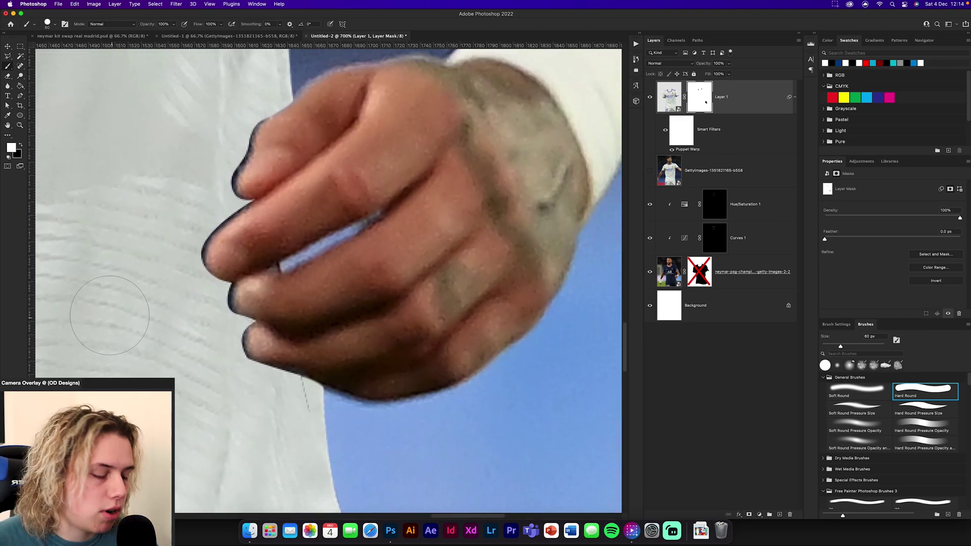
pyautogui.press('[')
pyautogui.press('[')
pyautogui.press('[')
pyautogui.press('[')
pyautogui.press('[')
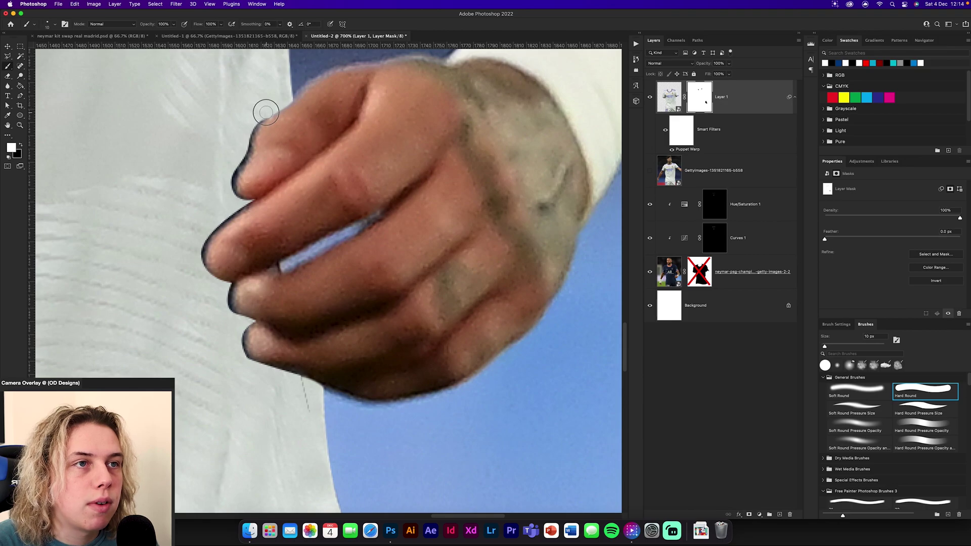
pyautogui.moveTo(243, 155)
pyautogui.mouseDown()
pyautogui.moveTo(234, 199)
pyautogui.moveTo(247, 202)
pyautogui.moveTo(209, 233)
pyautogui.moveTo(202, 276)
pyautogui.moveTo(208, 237)
pyautogui.moveTo(198, 265)
pyautogui.moveTo(227, 287)
pyautogui.moveTo(229, 309)
pyautogui.moveTo(247, 323)
pyautogui.moveTo(404, 211)
pyautogui.moveTo(402, 191)
pyautogui.moveTo(410, 228)
pyautogui.moveTo(478, 259)
pyautogui.mouseUp()
pyautogui.moveTo(416, 137); pyautogui.dragTo(353, 302)
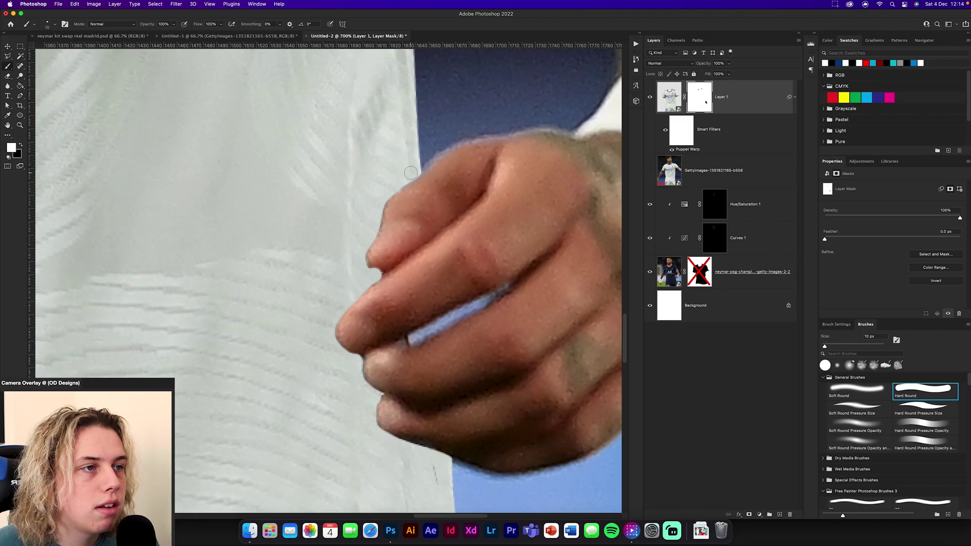
pyautogui.moveTo(411, 338)
pyautogui.mouseDown()
pyautogui.moveTo(448, 322)
pyautogui.moveTo(416, 340)
pyautogui.mouseUp()
pyautogui.scroll(-10, 465, 289)
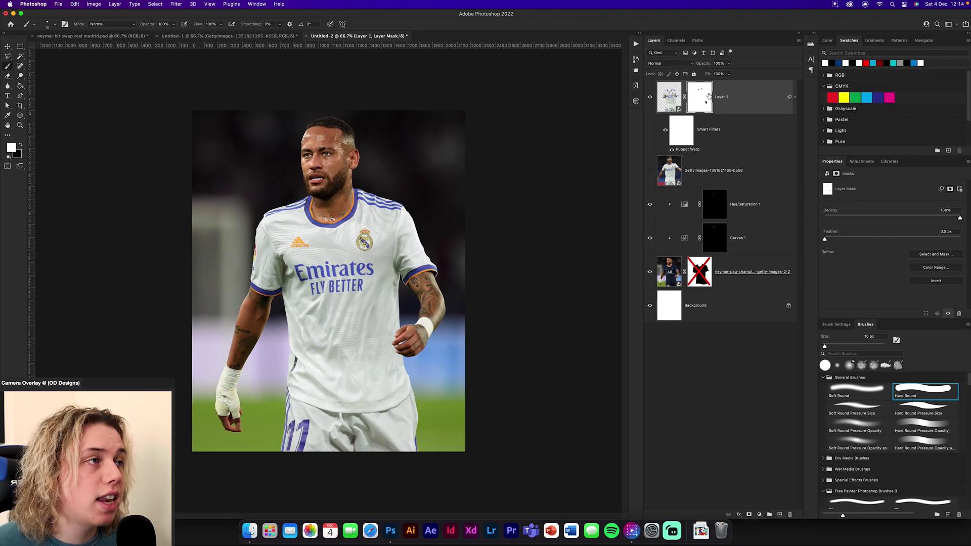
# Copy the shadows skin layer from Untitled-1 into Untitled-2, placing it beneath Layer 1
pyautogui.click(249, 38)
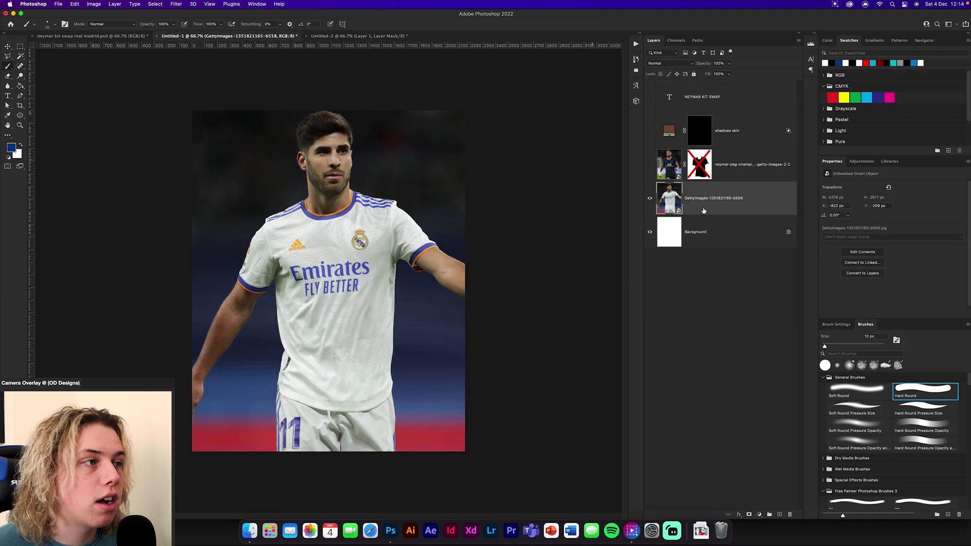
pyautogui.moveTo(747, 139); pyautogui.dragTo(441, 264)
pyautogui.moveTo(756, 112); pyautogui.dragTo(713, 189)
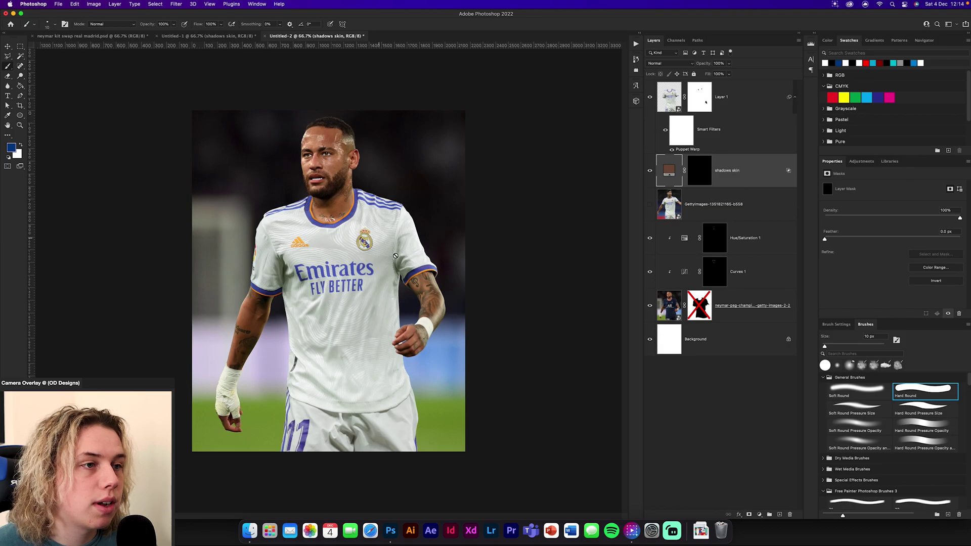
# Target the shadows skin mask and set up a white 70 px Soft Round brush at 20% opacity
pyautogui.click(703, 172)
pyautogui.press('d')
pyautogui.click(858, 392)
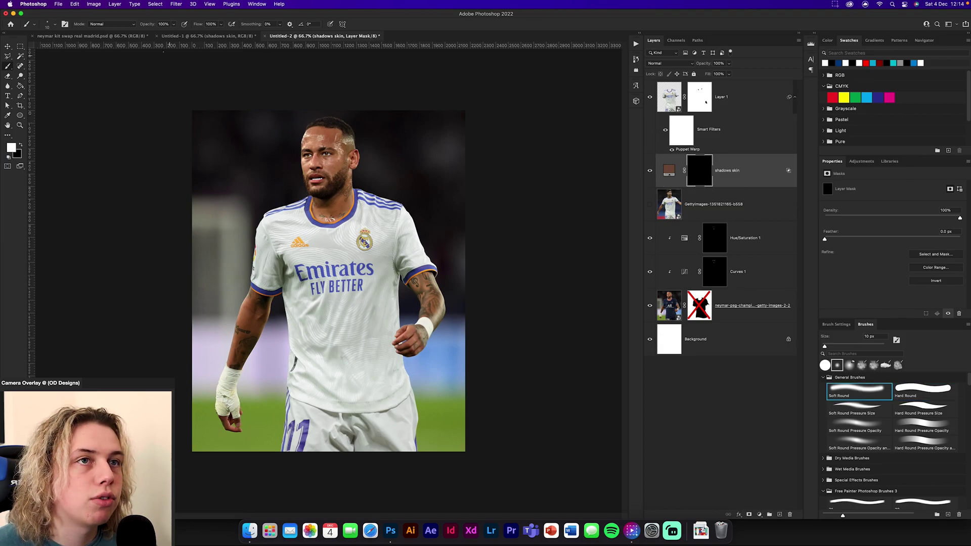
pyautogui.click(150, 25)
pyautogui.write('20')
pyautogui.press('Return')
pyautogui.press(']')
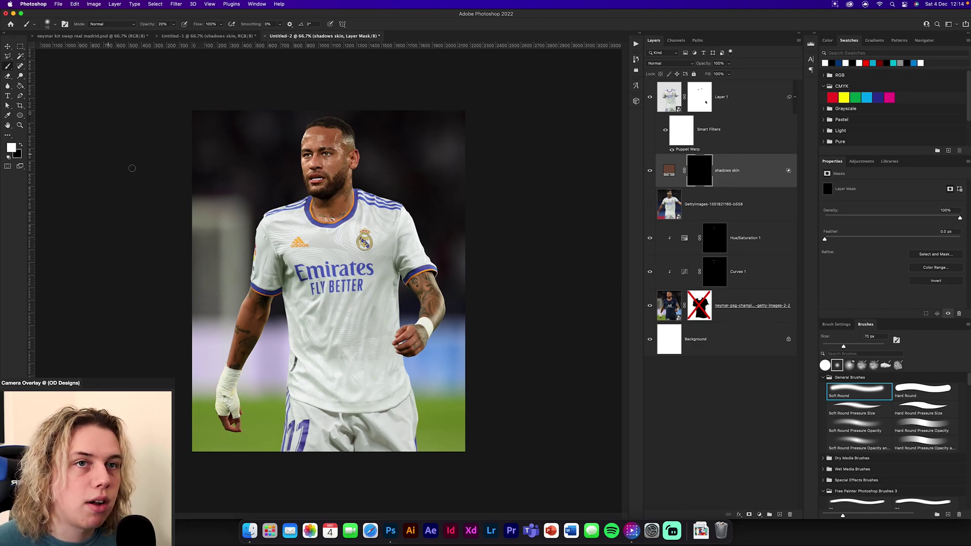
# Paint skin shadow into the shadows skin mask on both arms just below the sleeve cuffs
pyautogui.press('super+plus')
pyautogui.press('super+plus')
pyautogui.press('super+plus')
pyautogui.moveTo(232, 208); pyautogui.dragTo(520, 133)
pyautogui.moveTo(310, 247); pyautogui.dragTo(300, 247)
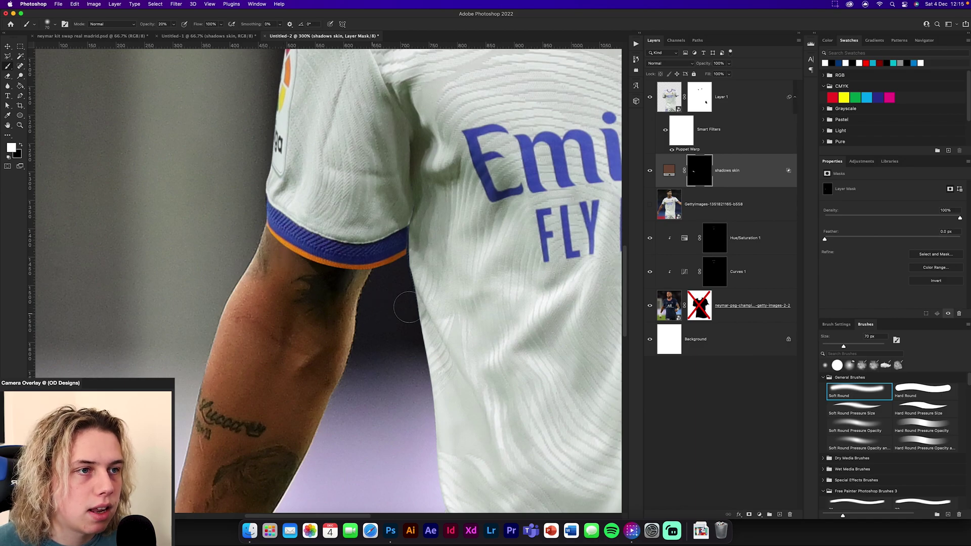
pyautogui.hscroll(15, 392, 311)
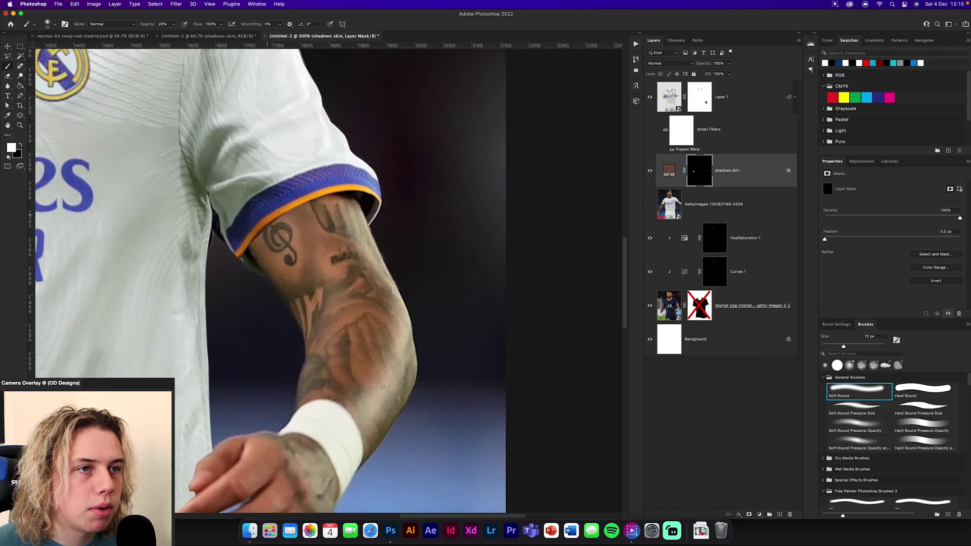
pyautogui.moveTo(318, 214); pyautogui.dragTo(352, 203)
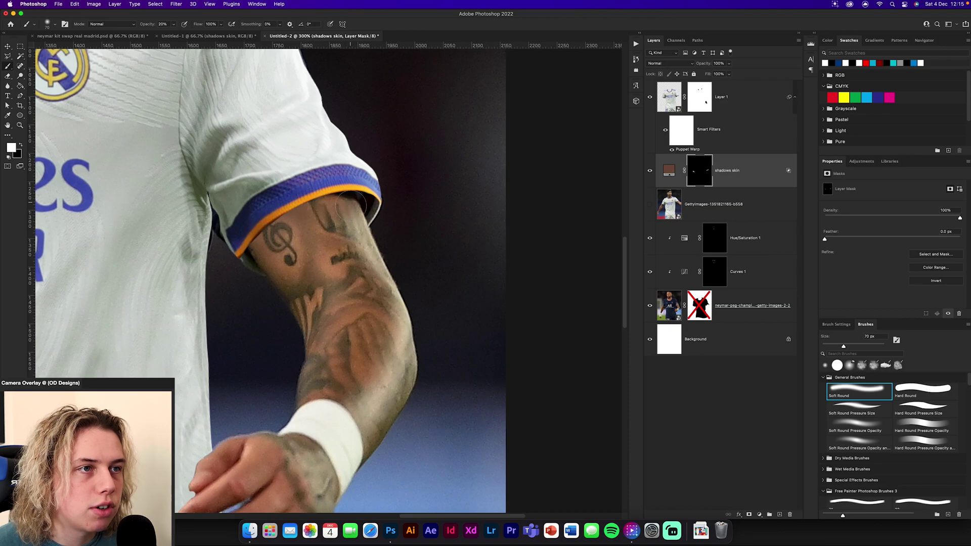
# Paint skin shadow into the shadows skin mask on the neck along the inside of the collar
pyautogui.hscroll(-10, 238, 161)
pyautogui.scroll(5, 238, 160)
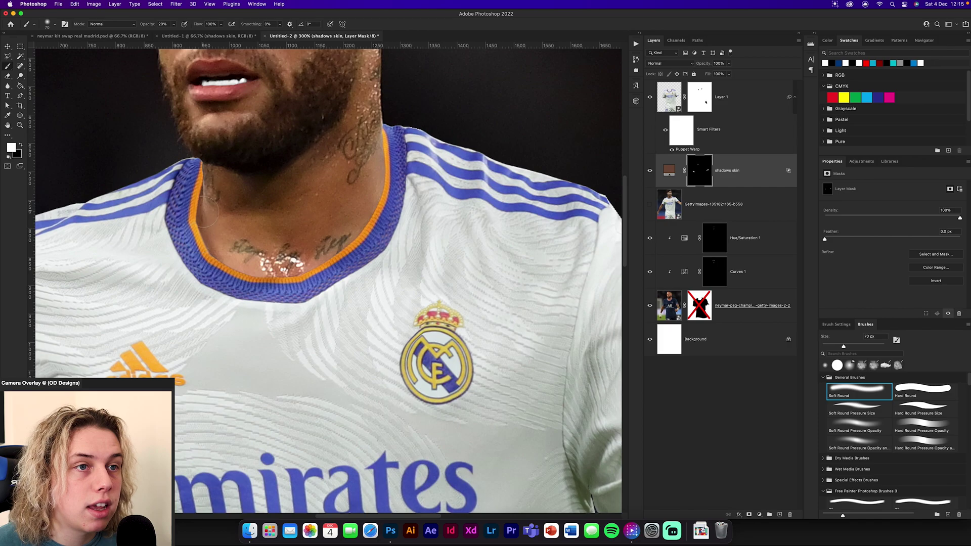
pyautogui.moveTo(207, 254); pyautogui.dragTo(301, 271)
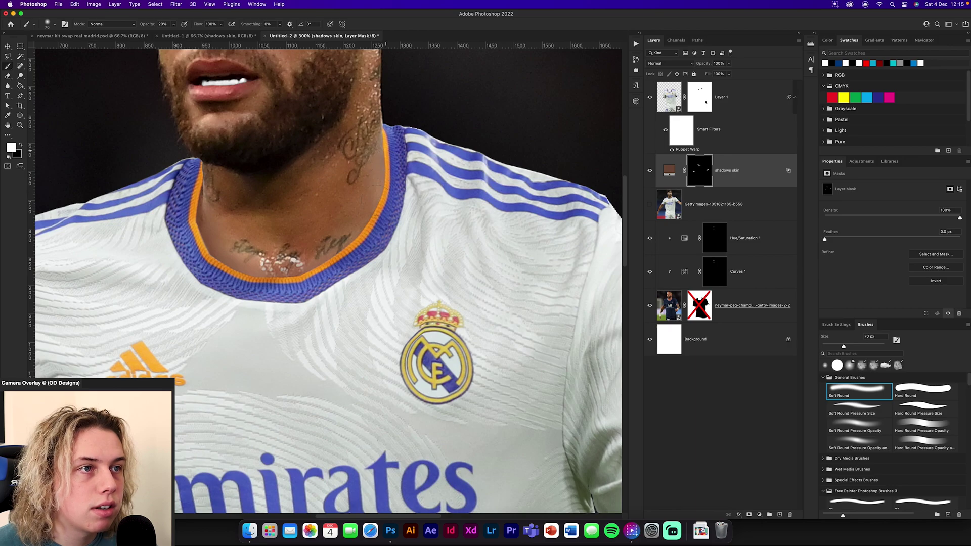
pyautogui.press('super+0')
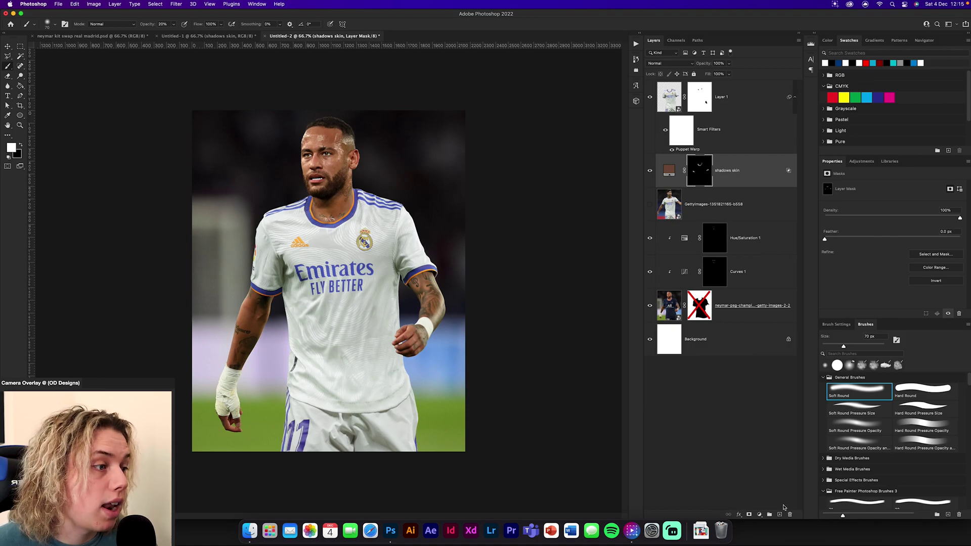
# Create a new layer above shadows skin and reset the foreground colour to black
pyautogui.click(780, 515)
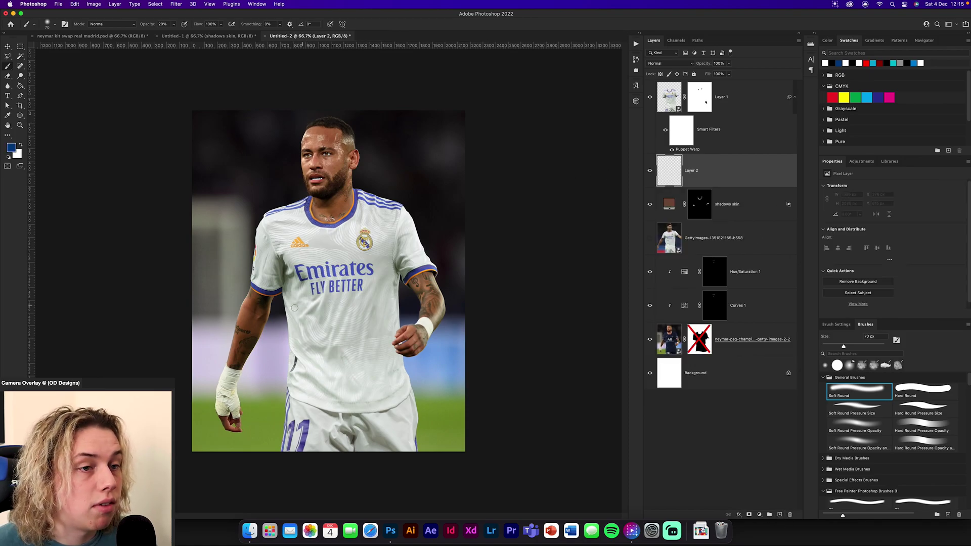
pyautogui.press('super+plus')
pyautogui.press('super+plus')
pyautogui.press('super+plus')
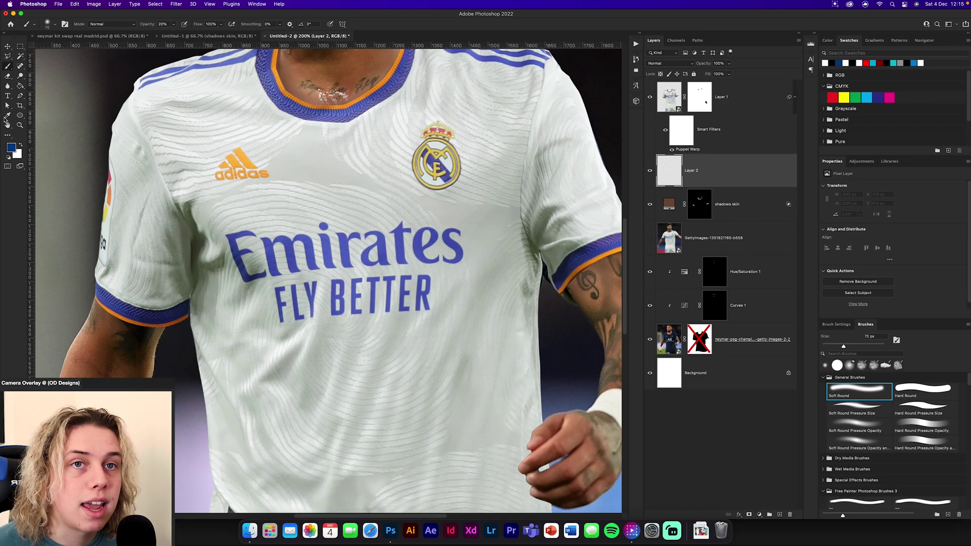
pyautogui.click(8, 157)
# Brush soft black shadow at 20% opacity on Layer 2 over both arms beneath the sleeve cuffs
pyautogui.moveTo(161, 260); pyautogui.dragTo(429, 191)
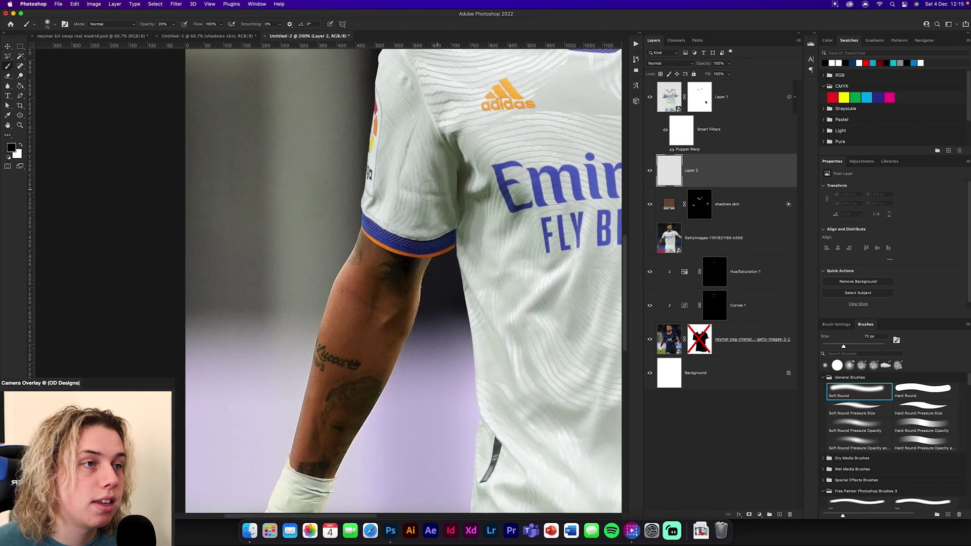
pyautogui.press('super+plus')
pyautogui.moveTo(392, 221)
pyautogui.mouseDown()
pyautogui.moveTo(404, 236)
pyautogui.moveTo(458, 231)
pyautogui.moveTo(423, 224)
pyautogui.mouseUp()
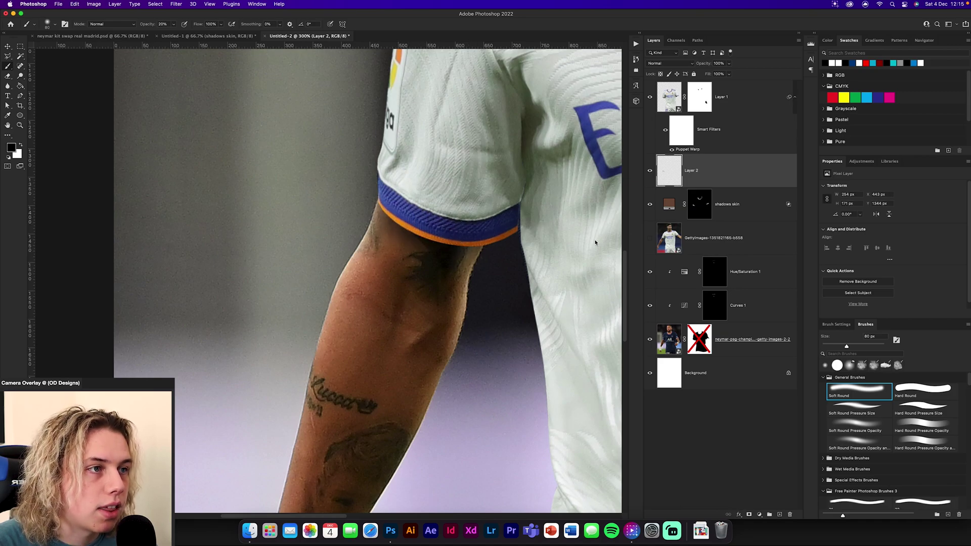
pyautogui.hscroll(10, 608, 245)
pyautogui.moveTo(382, 252)
pyautogui.mouseDown()
pyautogui.moveTo(448, 245)
pyautogui.moveTo(407, 238)
pyautogui.moveTo(376, 267)
pyautogui.moveTo(439, 231)
pyautogui.moveTo(421, 232)
pyautogui.moveTo(417, 241)
pyautogui.moveTo(448, 242)
pyautogui.mouseUp()
pyautogui.moveTo(374, 241); pyautogui.dragTo(354, 287)
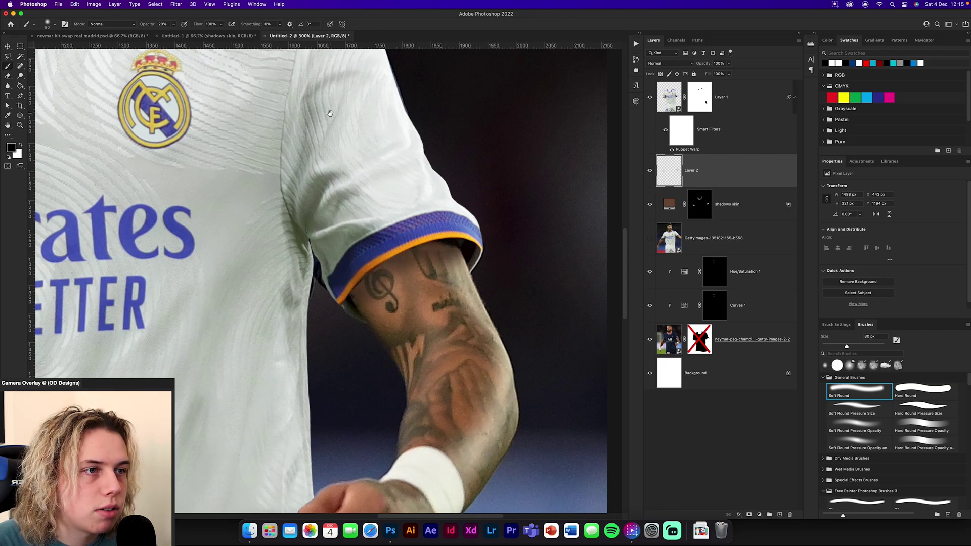
# Brush soft black shadow along the neck inside the collar on Layer 2, and compare the image with the layer hidden and shown
pyautogui.moveTo(338, 155); pyautogui.dragTo(431, 264)
pyautogui.moveTo(284, 77); pyautogui.dragTo(461, 183)
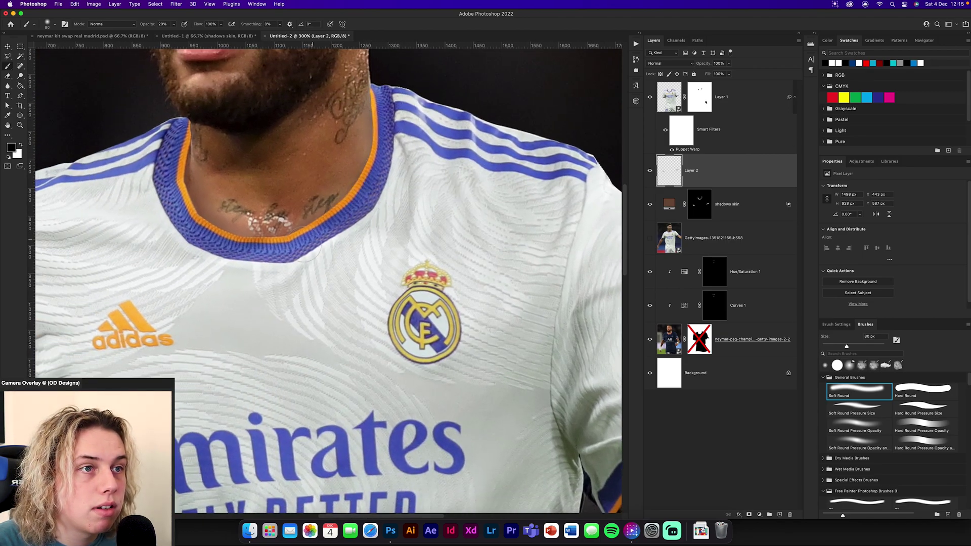
pyautogui.moveTo(308, 248); pyautogui.dragTo(181, 238)
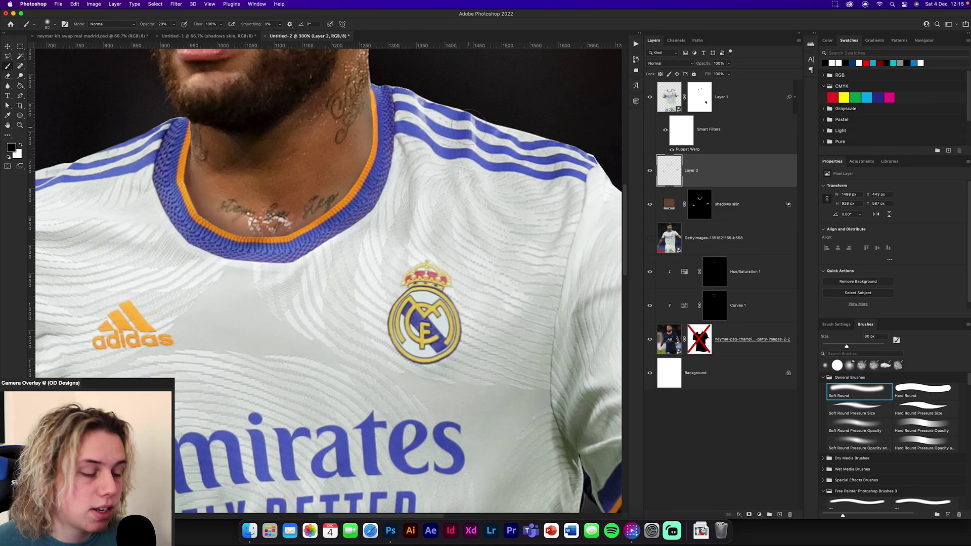
pyautogui.press('super+minus')
pyautogui.press('super+minus')
pyautogui.press('super+minus')
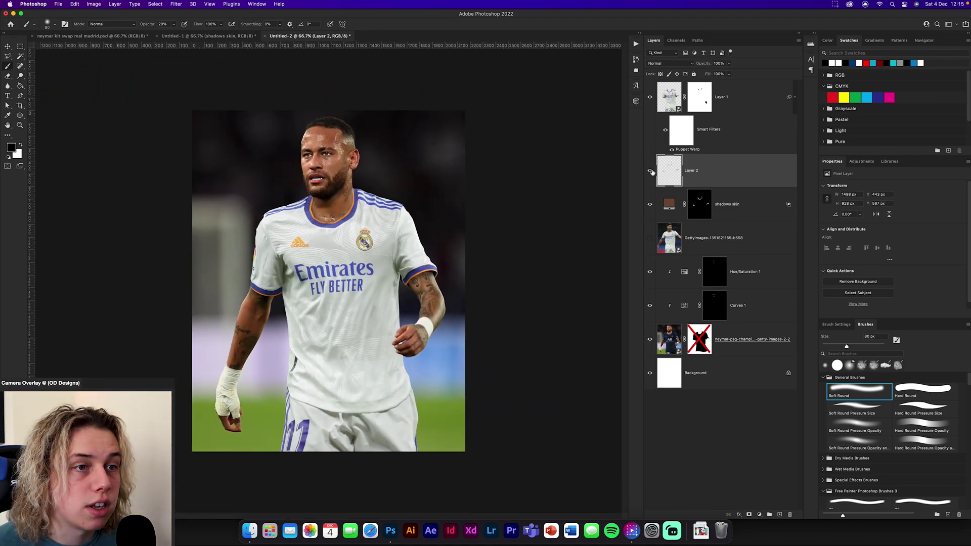
pyautogui.click(650, 171)
pyautogui.click(650, 171)
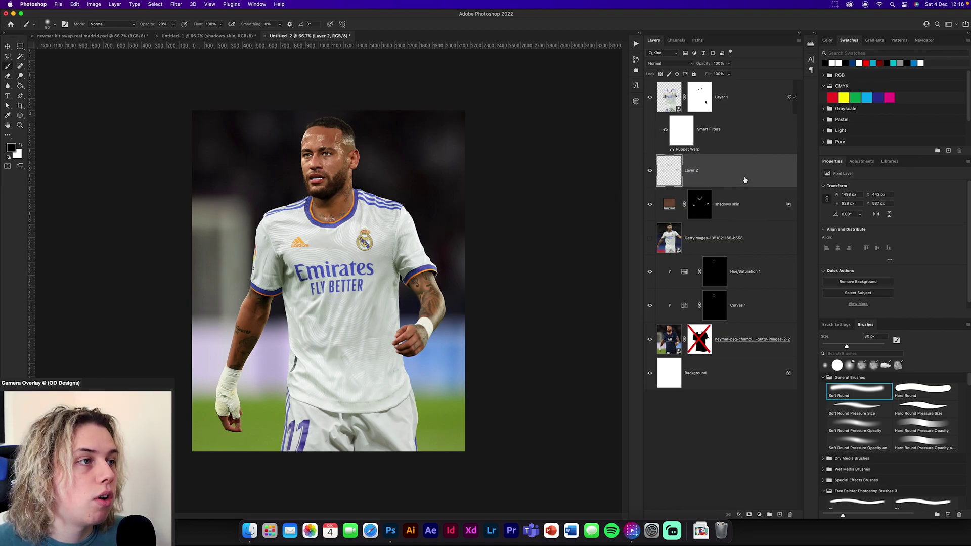
# Delete the GettyImages reference layer and convert all layers above Background into a single smart object
pyautogui.click(728, 247)
pyautogui.press('Delete')
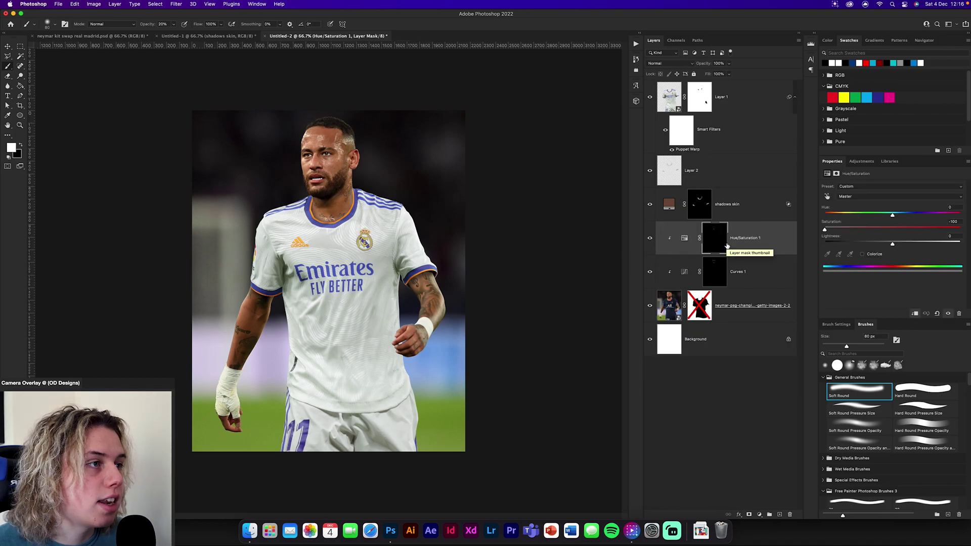
pyautogui.click(732, 319)
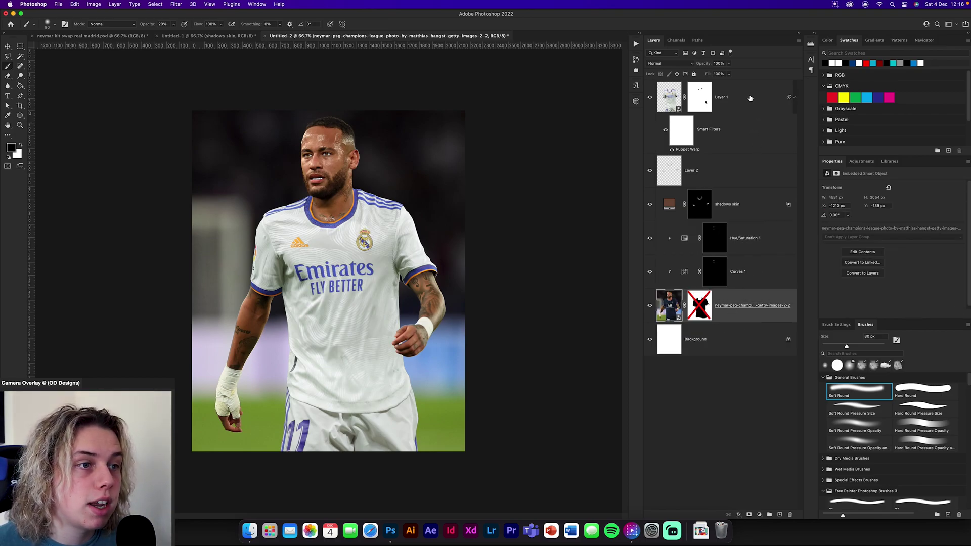
pyautogui.keyDown('shift'); pyautogui.click(750, 98); pyautogui.keyUp('shift')
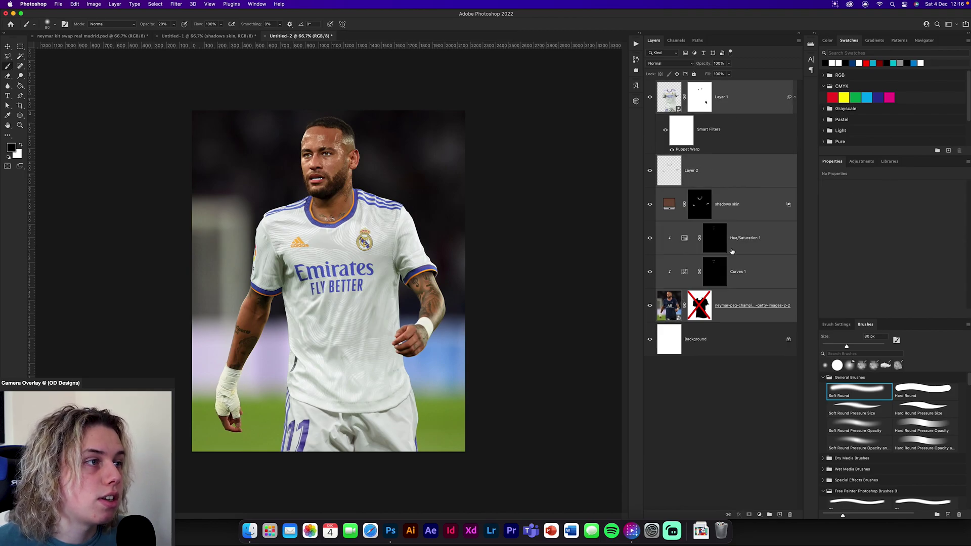
pyautogui.rightClick(754, 107)
pyautogui.click(793, 200)
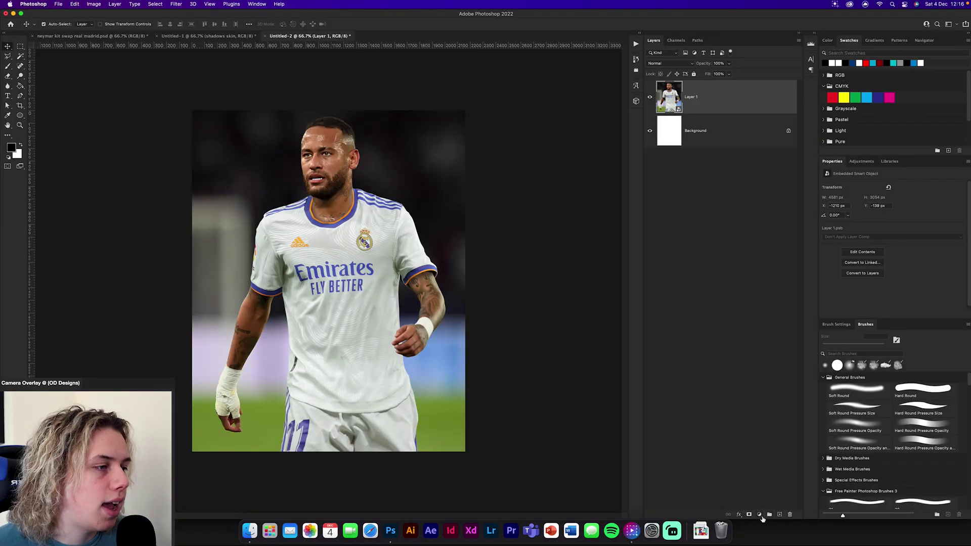
# Create a new layer above the smart object and fill it with 50% Gray
pyautogui.click(779, 515)
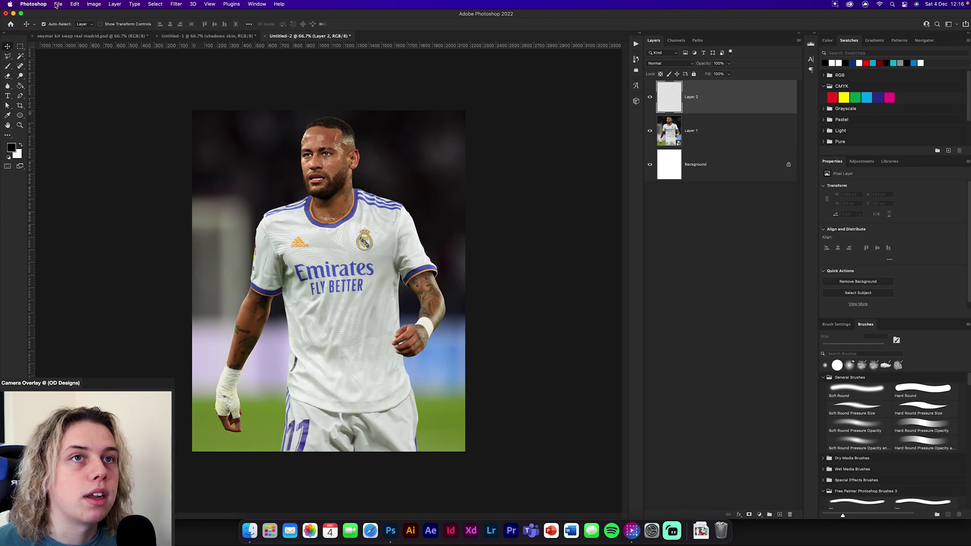
pyautogui.click(74, 4)
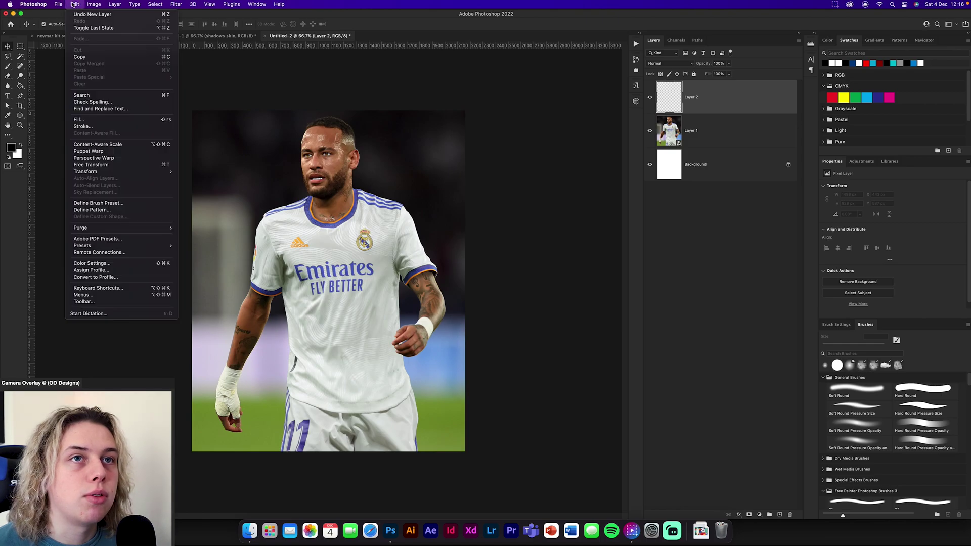
pyautogui.click(82, 120)
pyautogui.click(493, 230)
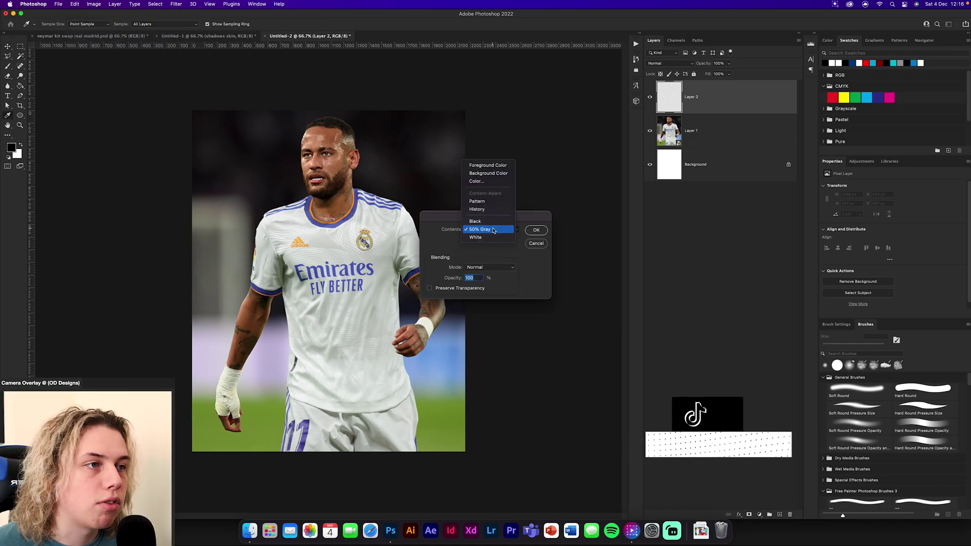
pyautogui.click(493, 230)
pyautogui.click(536, 230)
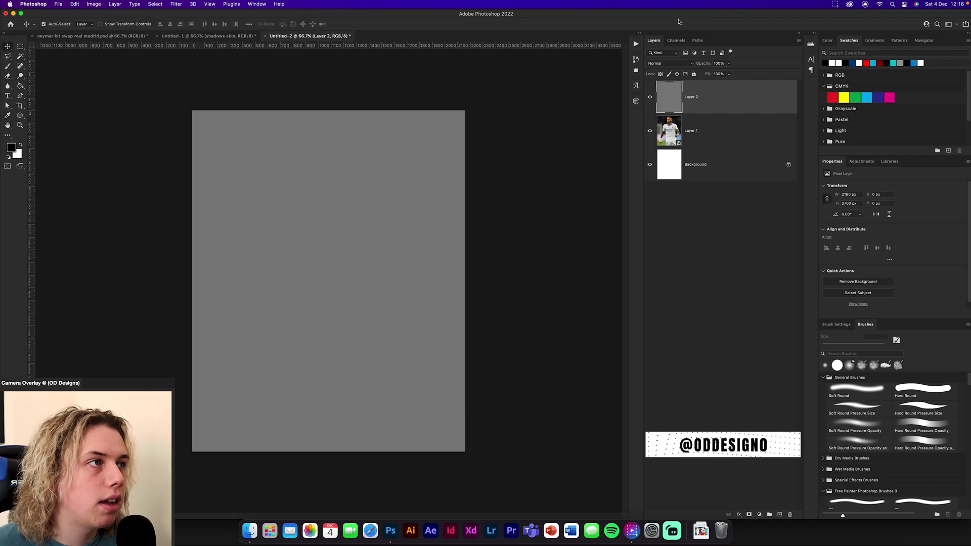
# Set the gray layer's blend mode to Overlay and clip it to the player layer
pyautogui.click(671, 63)
pyautogui.click(663, 159)
pyautogui.keyDown('alt'); pyautogui.click(725, 113); pyautogui.keyUp('alt')
# Burn the fabric folds on the shirt's lower torso on the gray layer, using midtones, 20% exposure and a 125 px brush
pyautogui.click(21, 79)
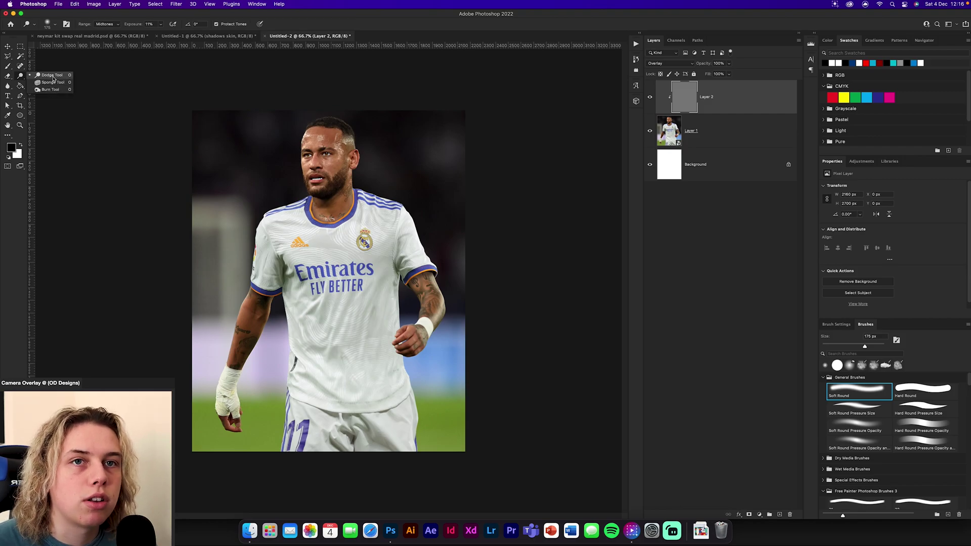
pyautogui.click(50, 90)
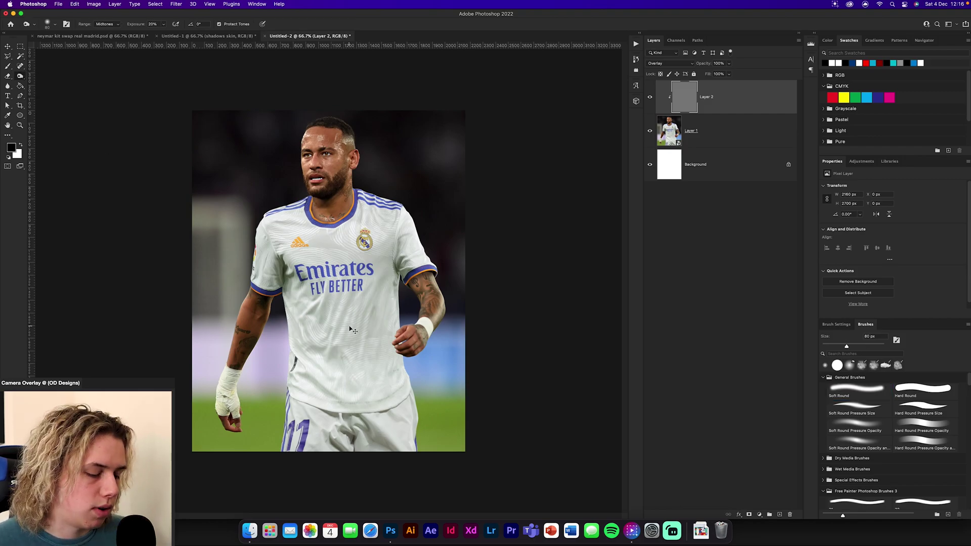
pyautogui.press('super+=')
pyautogui.press('super+=')
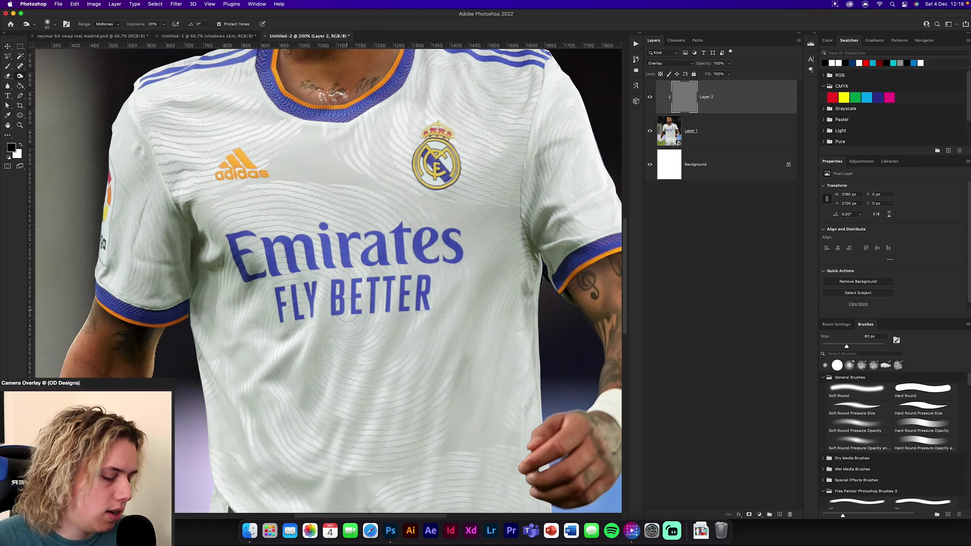
pyautogui.scroll(-5, 349, 316)
pyautogui.press(']')
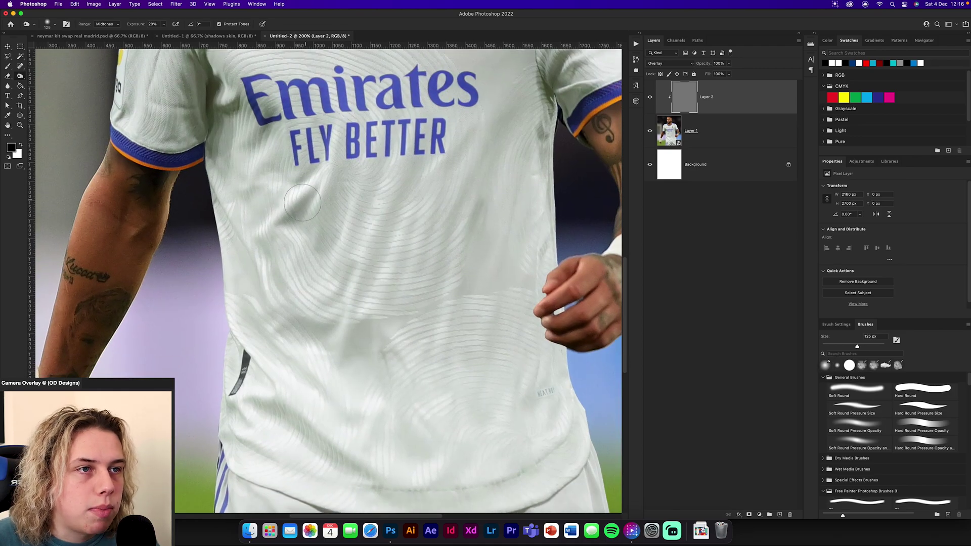
pyautogui.moveTo(325, 215)
pyautogui.mouseDown()
pyautogui.moveTo(322, 265)
pyautogui.moveTo(332, 242)
pyautogui.moveTo(343, 353)
pyautogui.moveTo(309, 334)
pyautogui.moveTo(349, 352)
pyautogui.moveTo(370, 373)
pyautogui.mouseUp()
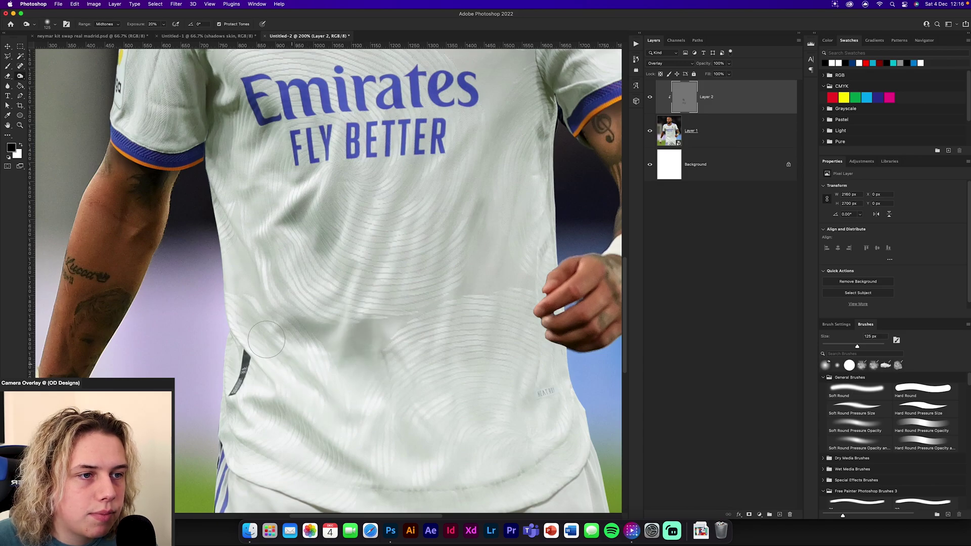
pyautogui.moveTo(283, 412)
pyautogui.mouseDown()
pyautogui.moveTo(353, 475)
pyautogui.moveTo(342, 464)
pyautogui.mouseUp()
pyautogui.moveTo(472, 434); pyautogui.dragTo(415, 345)
pyautogui.moveTo(289, 441)
pyautogui.mouseDown()
pyautogui.moveTo(326, 443)
pyautogui.moveTo(400, 478)
pyautogui.moveTo(385, 467)
pyautogui.moveTo(382, 279)
pyautogui.mouseUp()
pyautogui.moveTo(298, 308); pyautogui.dragTo(402, 336)
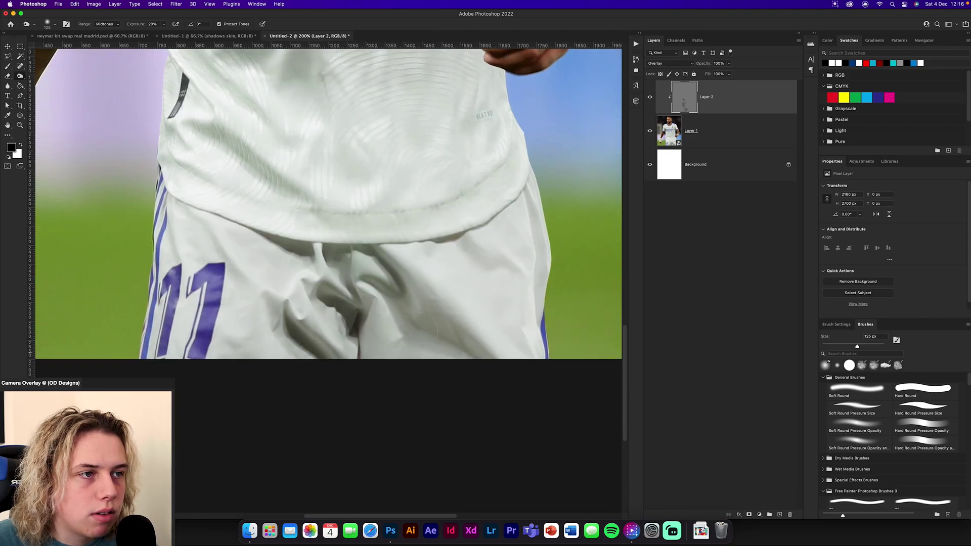
# Burn the folds and shadows on the shorts below the shirt hem
pyautogui.moveTo(433, 289)
pyautogui.mouseDown()
pyautogui.moveTo(405, 304)
pyautogui.moveTo(451, 347)
pyautogui.mouseUp()
pyautogui.moveTo(451, 239); pyautogui.dragTo(481, 261)
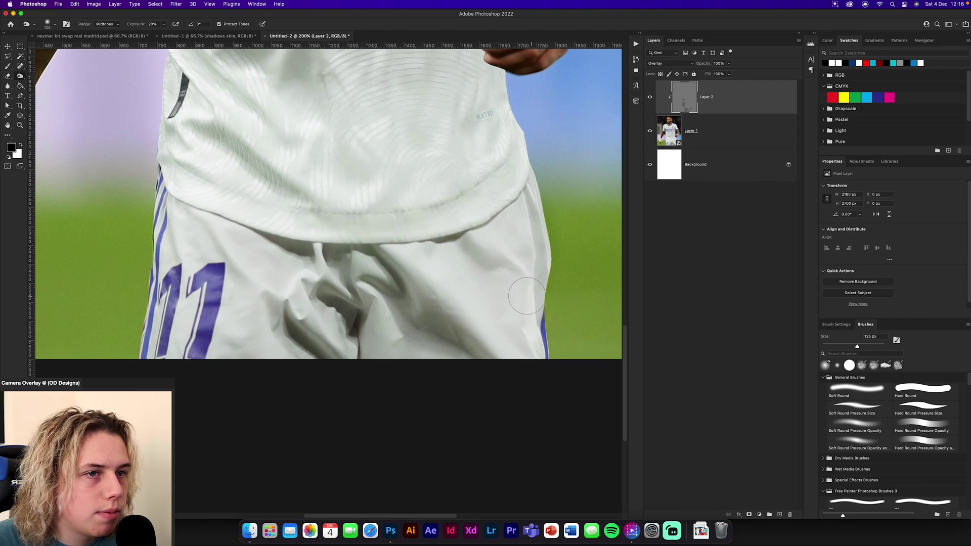
pyautogui.scroll(10, 349, 325)
pyautogui.hscroll(-3, 284, 253)
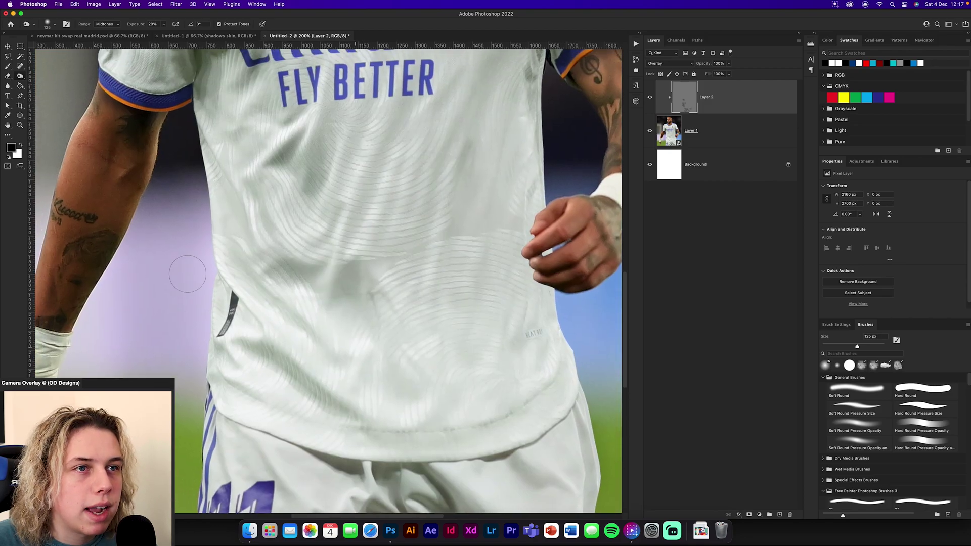
# Burn the shadows across the shirt's chest, sides and sleeves on the gray layer
pyautogui.moveTo(537, 117); pyautogui.dragTo(438, 320)
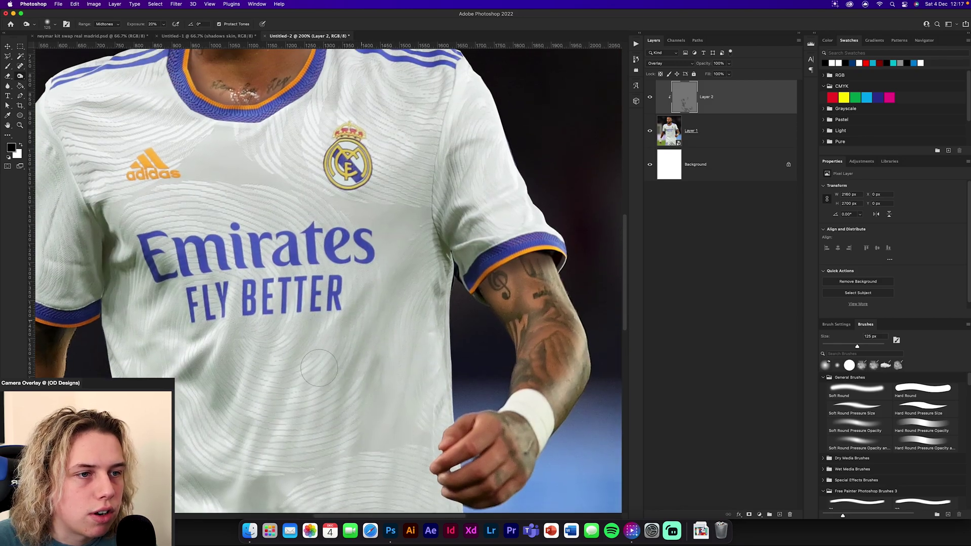
pyautogui.moveTo(237, 137); pyautogui.dragTo(428, 197)
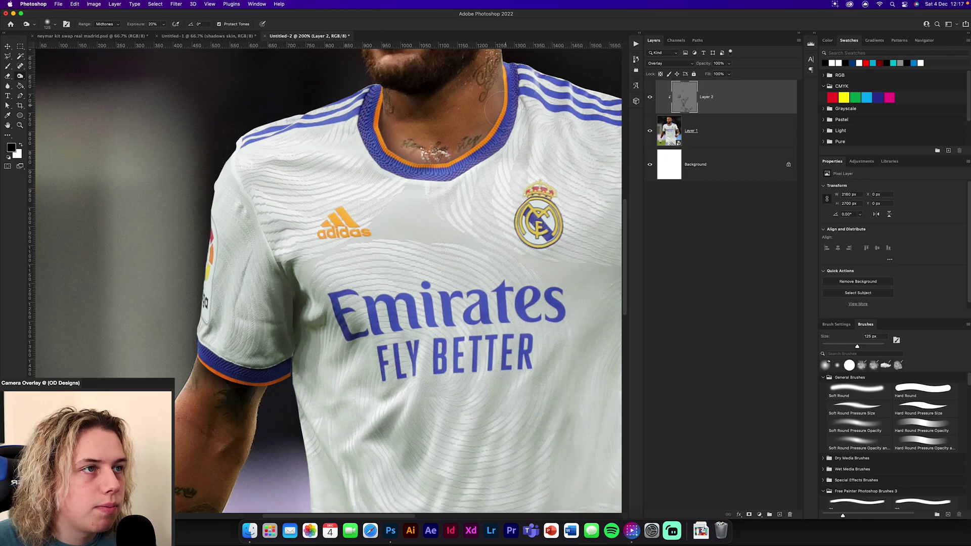
pyautogui.moveTo(539, 229); pyautogui.dragTo(209, 245)
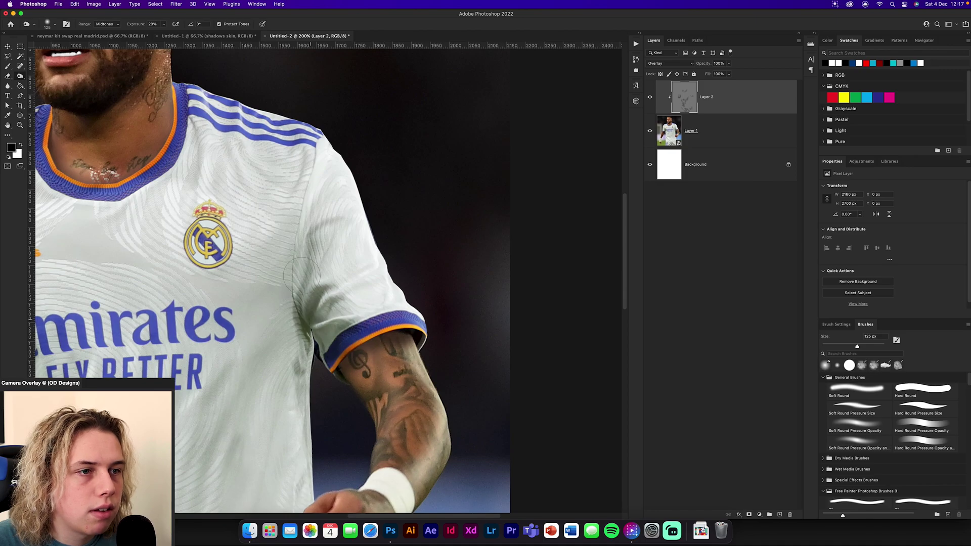
pyautogui.moveTo(240, 194); pyautogui.dragTo(342, 153)
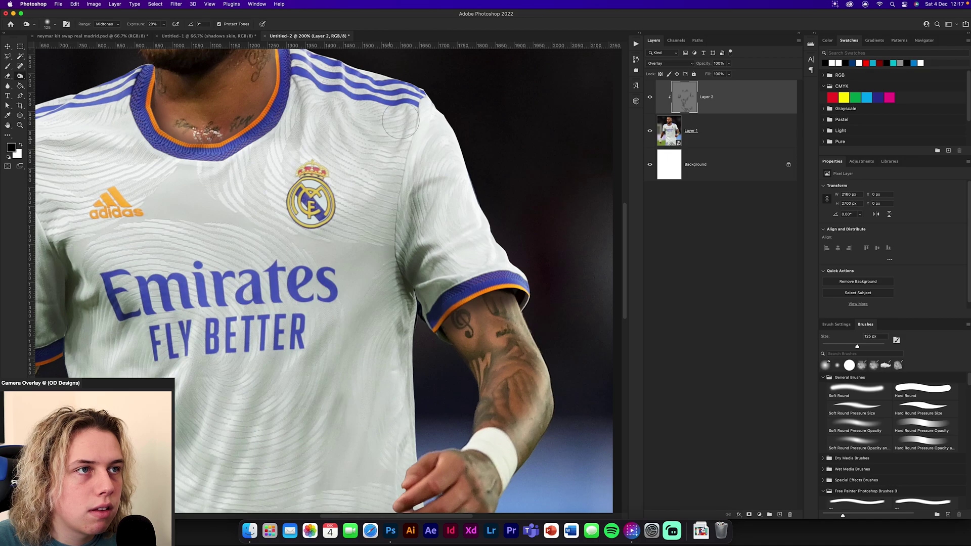
pyautogui.scroll(5, 397, 125)
pyautogui.hscroll(-3, 397, 125)
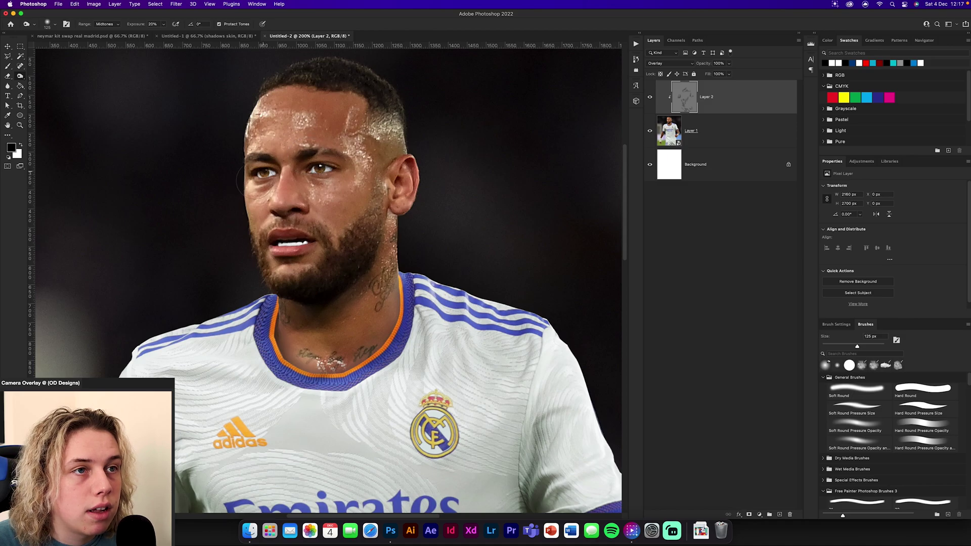
pyautogui.scroll(-5, 329, 192)
pyautogui.hscroll(-4, 329, 192)
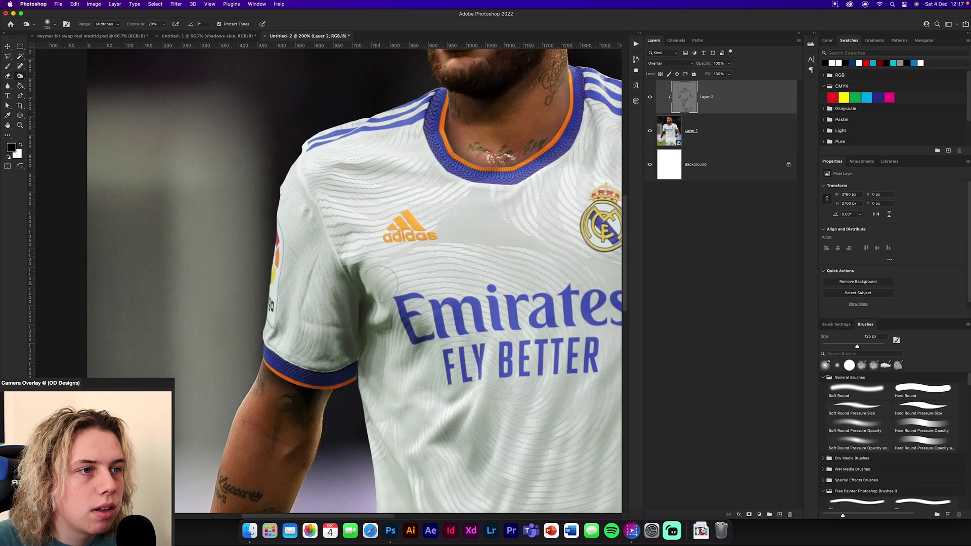
pyautogui.moveTo(429, 340); pyautogui.dragTo(410, 373)
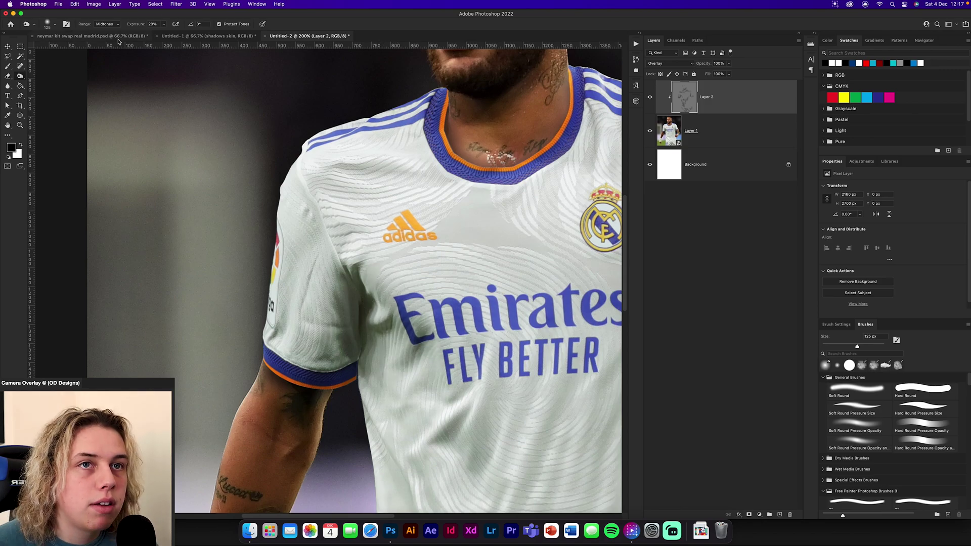
# Dodge highlights on the shirt and forearm on the gray layer, using midtones, 11% exposure and a 175 px brush
pyautogui.rightClick(20, 76)
pyautogui.click(51, 76)
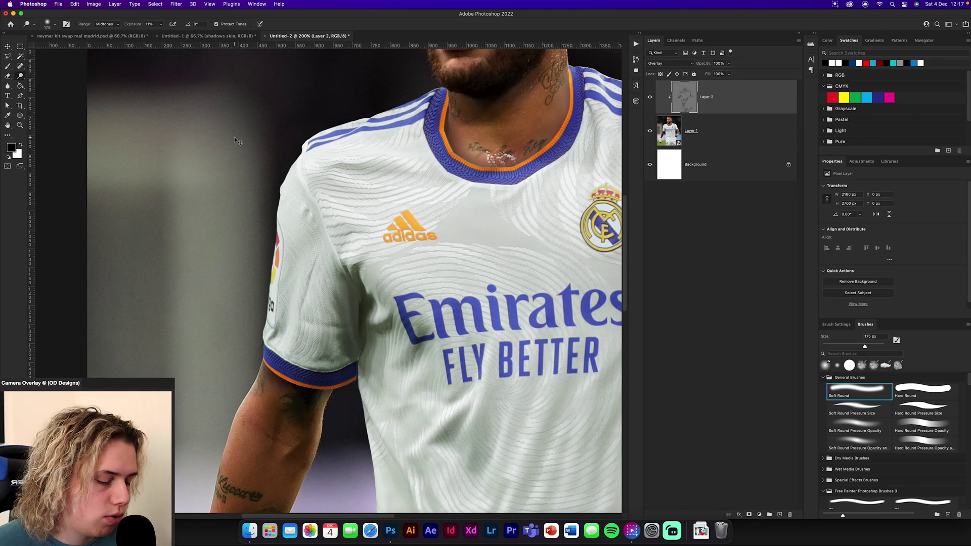
pyautogui.press('super+plus')
pyautogui.press('super+minus')
pyautogui.press('super+minus')
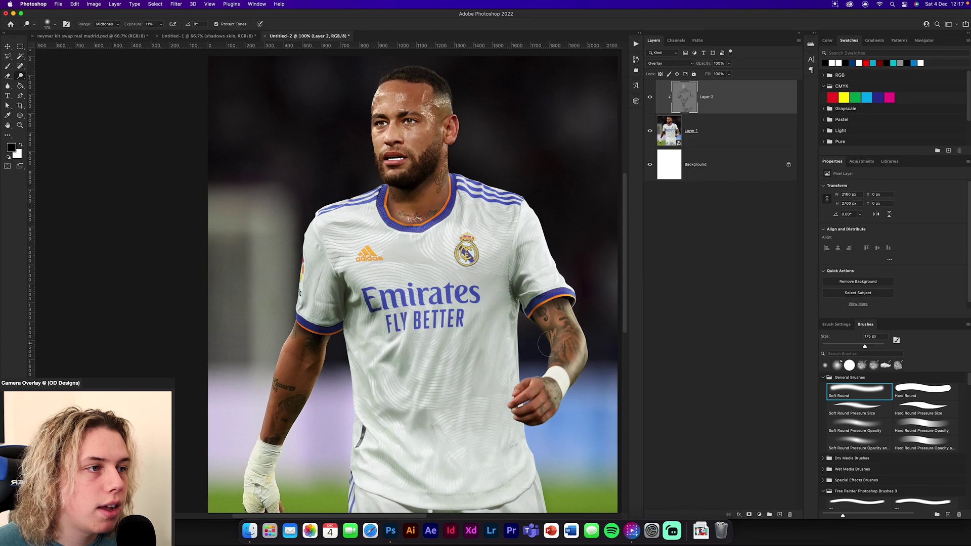
pyautogui.moveTo(554, 393)
pyautogui.mouseDown()
pyautogui.moveTo(570, 368)
pyautogui.moveTo(508, 317)
pyautogui.mouseUp()
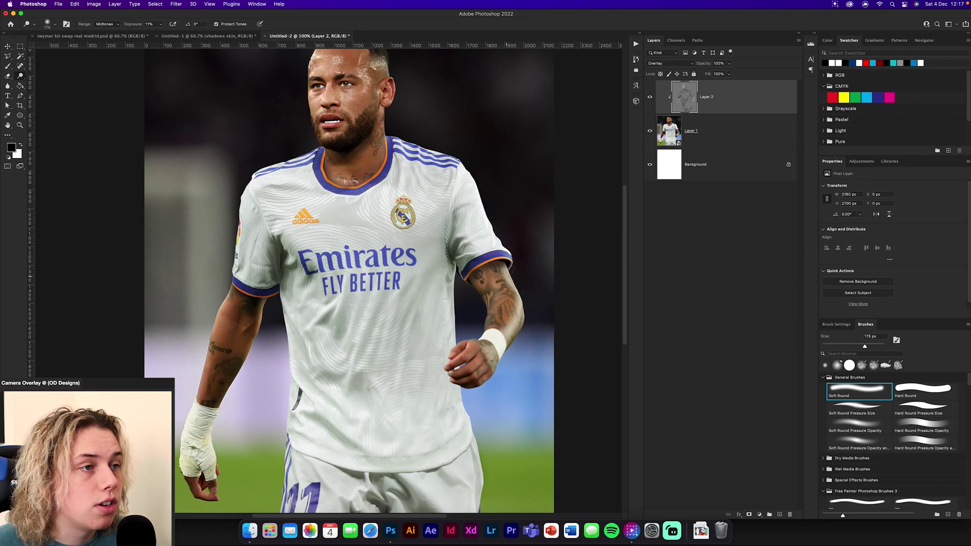
# Create a new layer above the dodge and burn layer and prepare the Brush tool with a white foreground
pyautogui.click(7, 46)
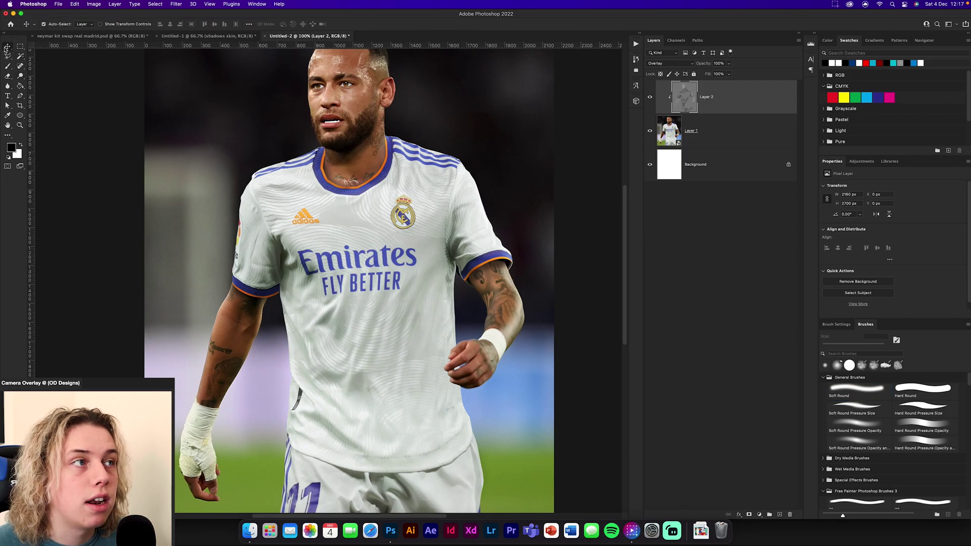
pyautogui.click(780, 514)
pyautogui.press('b')
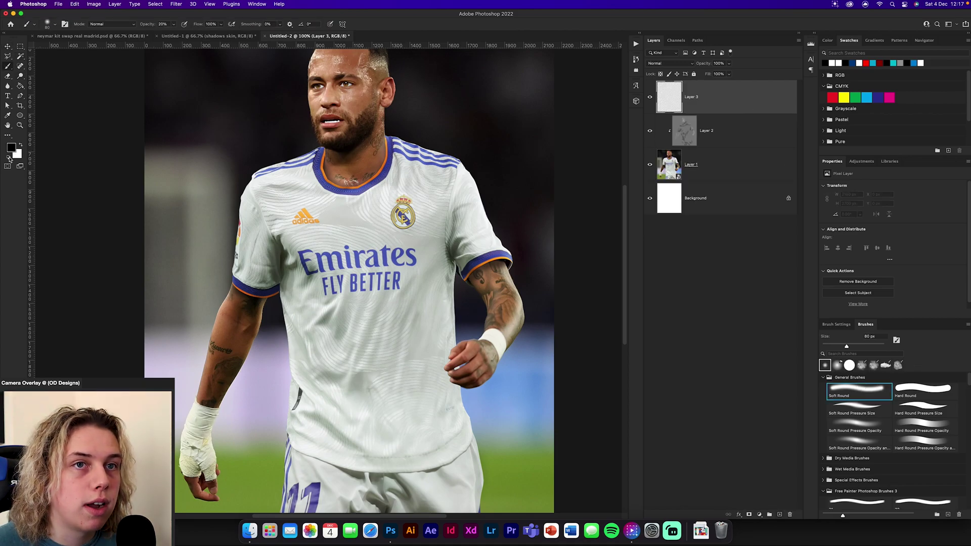
pyautogui.press('x')
# Paint soft white light at 20% opacity along the image's right edge with a brush enlarged to 1600 px
pyautogui.press('super+minus')
pyautogui.press(']')
pyautogui.press(']')
pyautogui.press(']')
pyautogui.press(']')
pyautogui.press(']')
pyautogui.press(']')
pyautogui.press(']')
pyautogui.press(']')
pyautogui.press(']')
pyautogui.press(']')
pyautogui.press(']')
pyautogui.press(']')
pyautogui.press(']')
pyautogui.press(']')
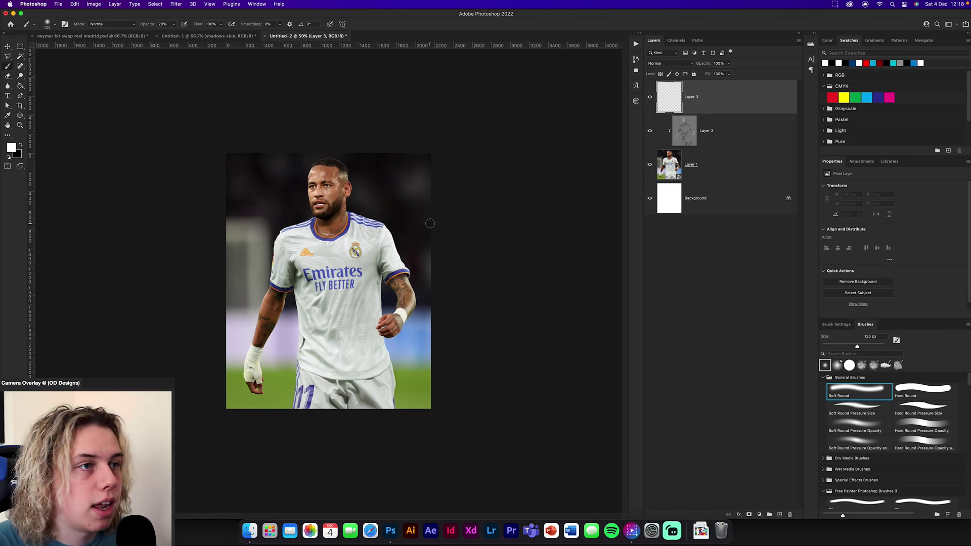
pyautogui.press(']')
pyautogui.press(']')
pyautogui.press(']')
pyautogui.press(']')
pyautogui.press(']')
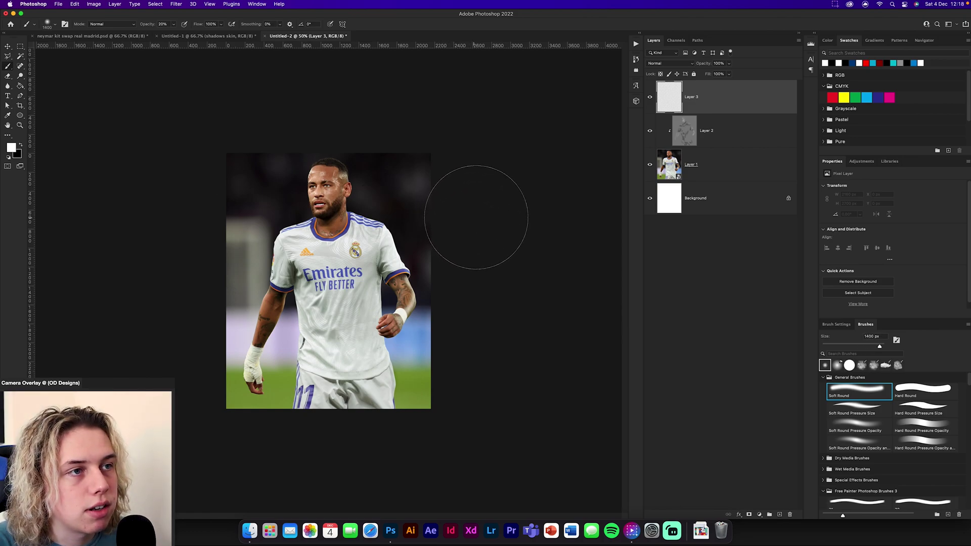
pyautogui.press(']')
pyautogui.press(']')
pyautogui.press(']')
pyautogui.press(']')
pyautogui.press(']')
pyautogui.press(']')
pyautogui.press(']')
pyautogui.press(']')
pyautogui.press(']')
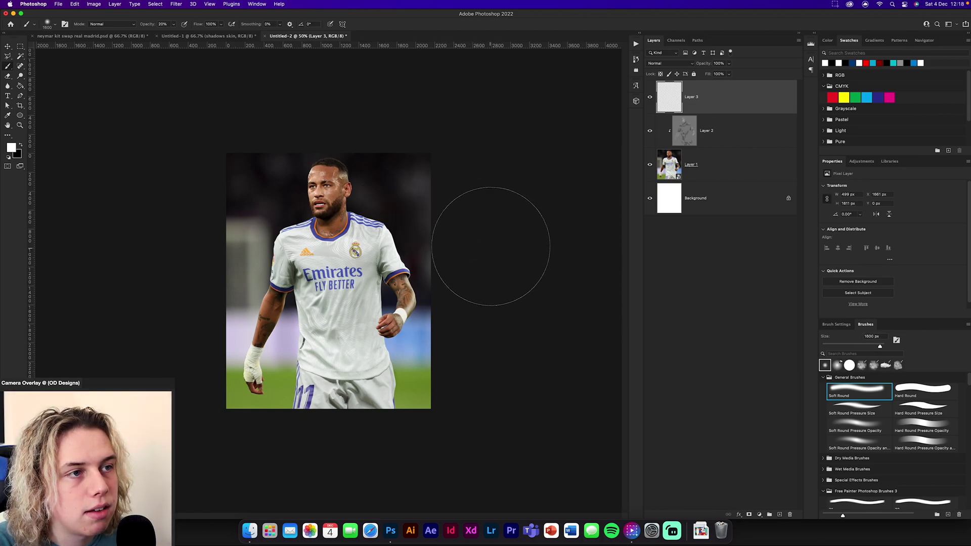
# Lower the opacity of the white light layer and deselect all layers
pyautogui.moveTo(711, 64); pyautogui.dragTo(696, 66)
pyautogui.click(8, 48)
pyautogui.click(148, 239)
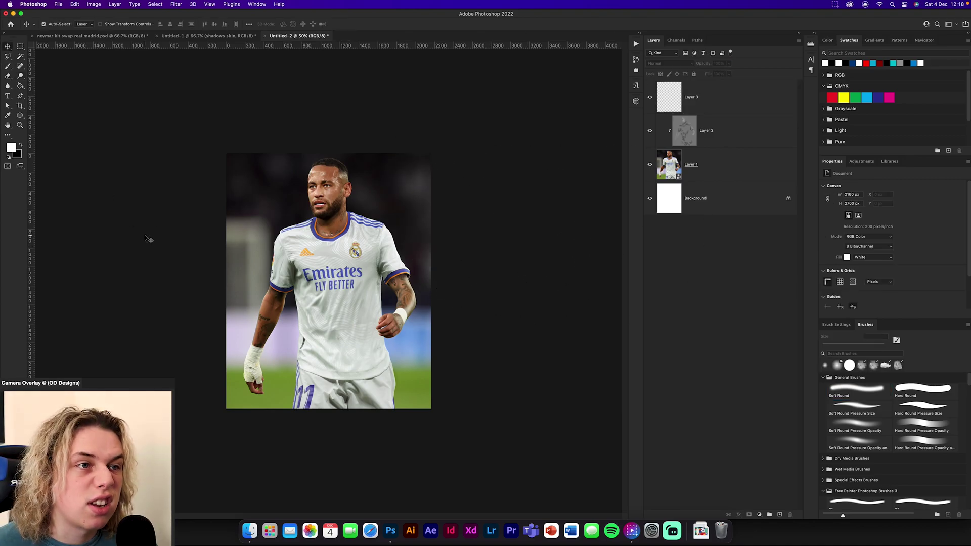
pyautogui.press('super+equal')
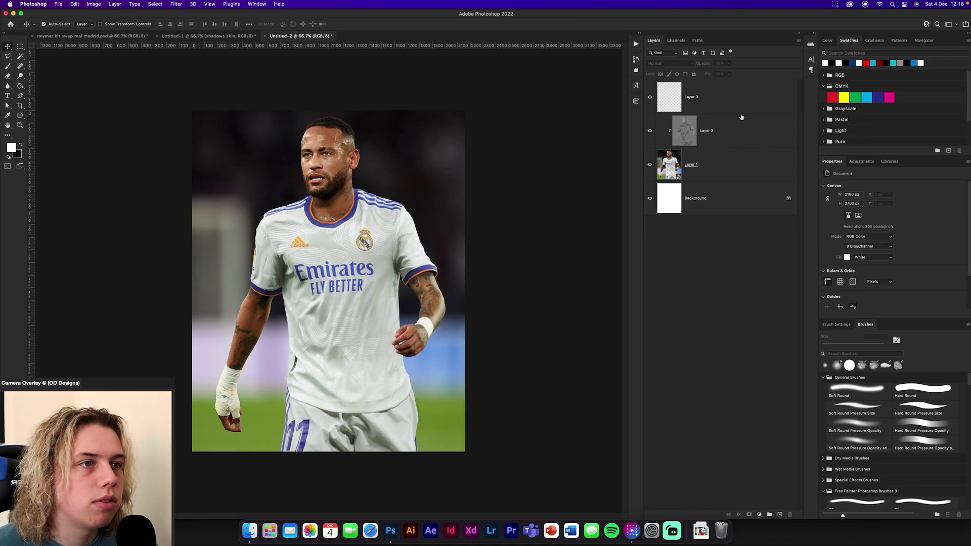
# Examine the layer stack in the finished Real Madrid kit swap file, then return to Untitled-2
pyautogui.click(106, 40)
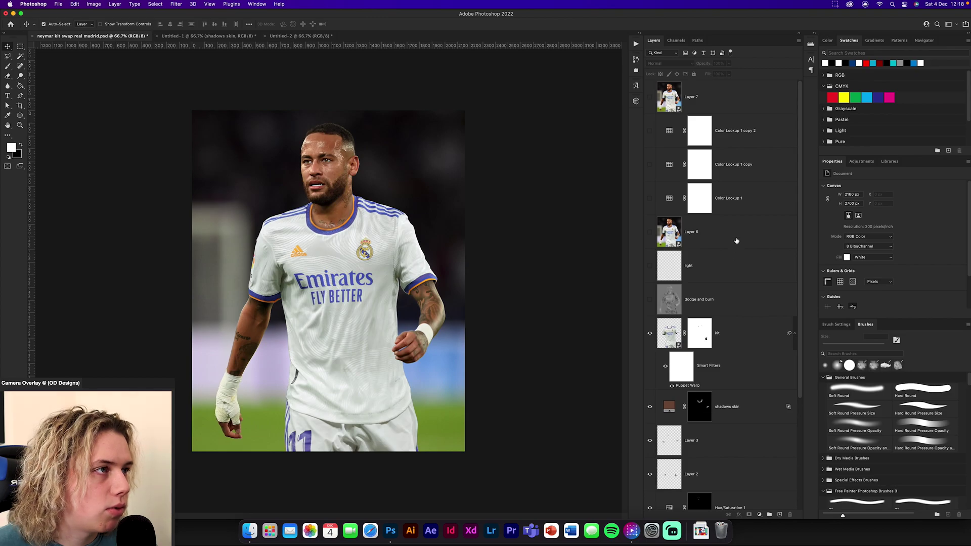
pyautogui.click(284, 40)
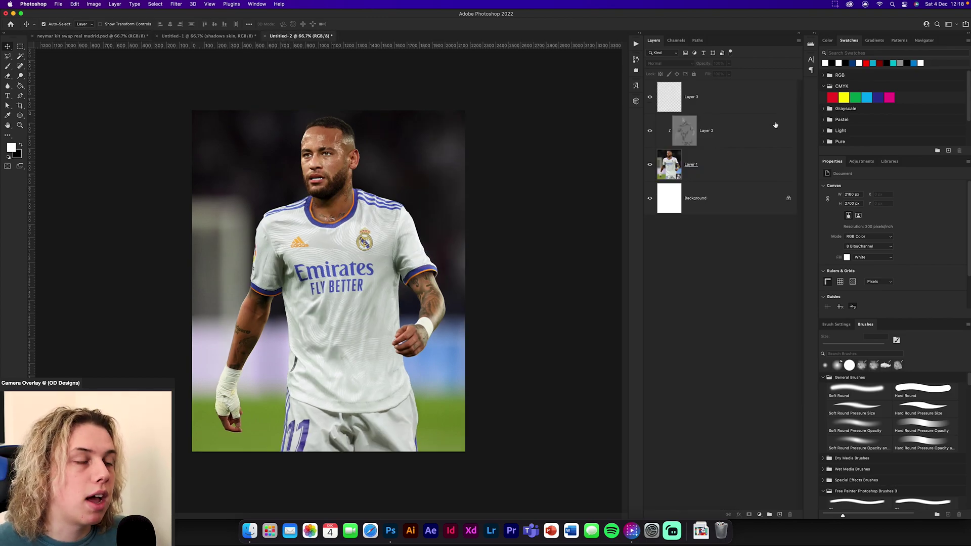
# Stamp all visible layers into a new layer above the white light layer and convert it to a smart object
pyautogui.click(744, 107)
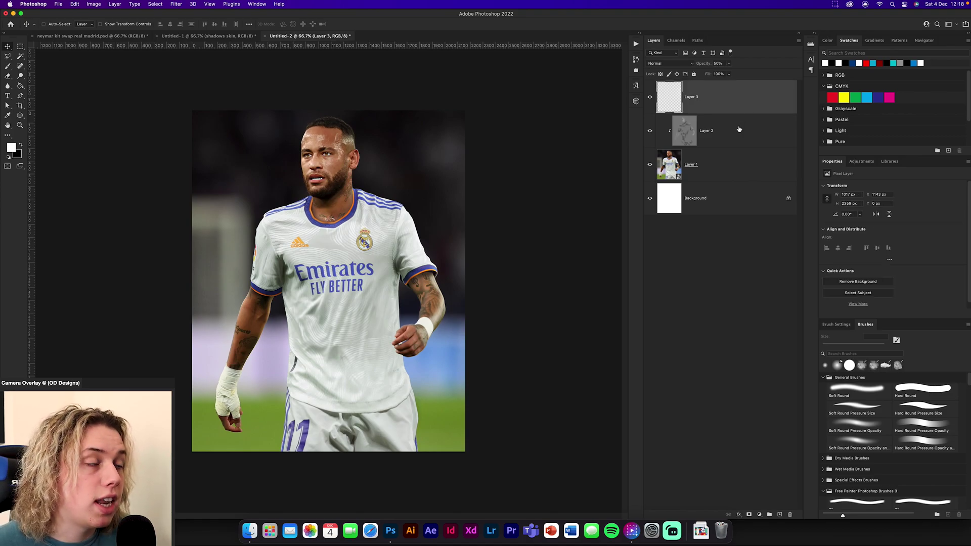
pyautogui.press('super+alt+shift+e')
pyautogui.rightClick(740, 111)
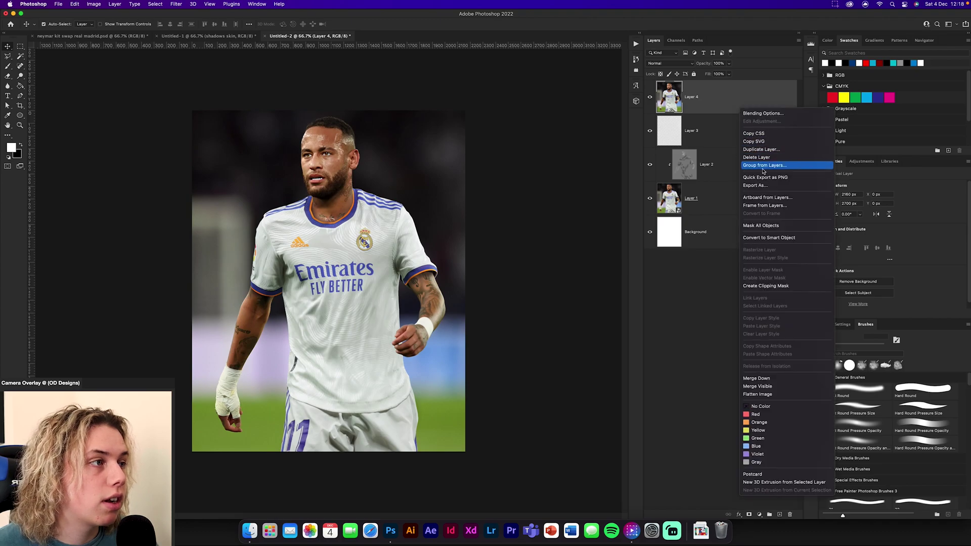
pyautogui.click(762, 238)
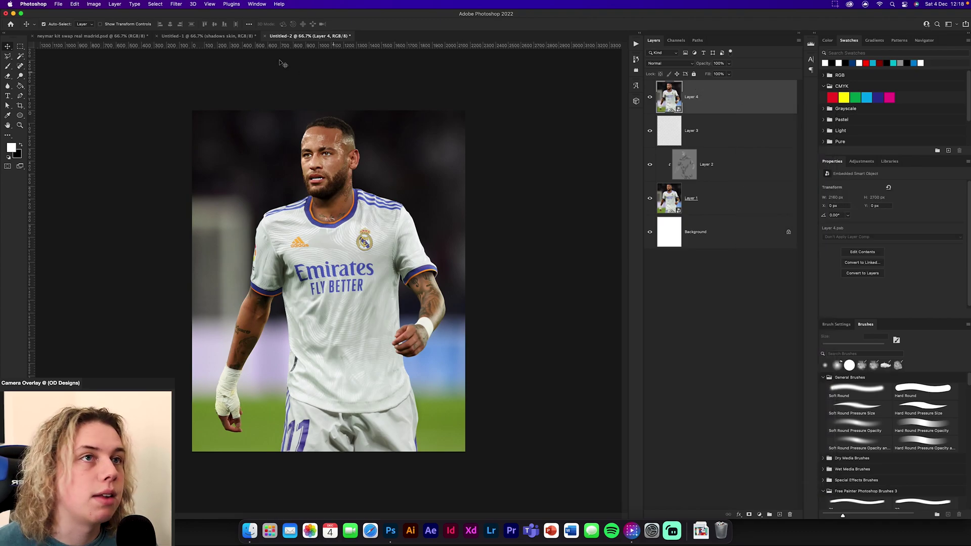
# In the Camera Raw Filter, set exposure +0.10, contrast +7, highlights -6, texture +8, clarity +7, dehaze +5, vibrance +5 and saturation +8
pyautogui.click(176, 4)
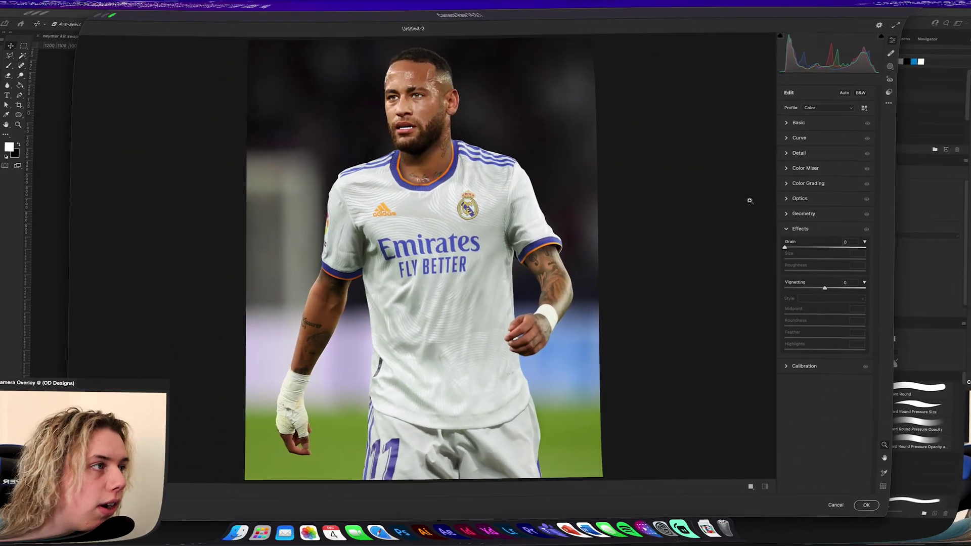
pyautogui.click(804, 124)
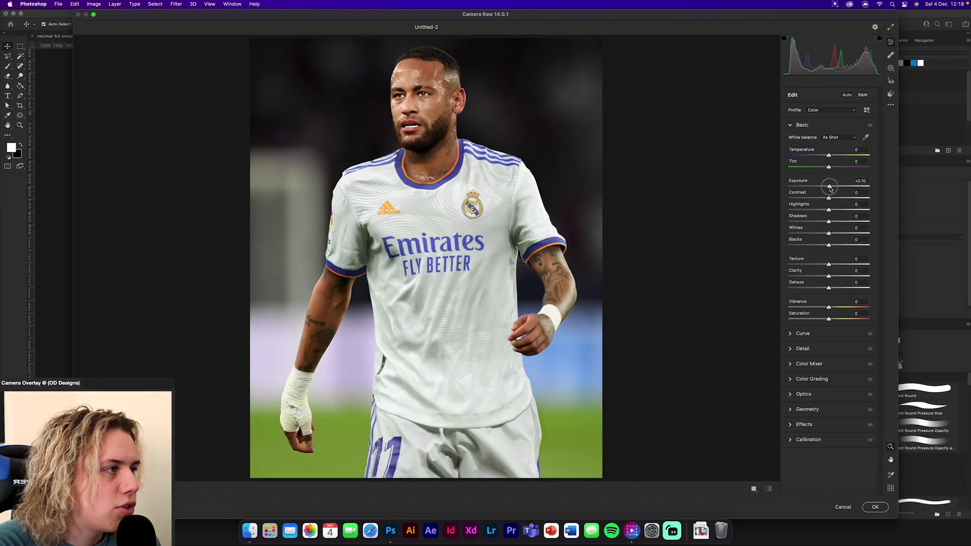
pyautogui.moveTo(829, 198); pyautogui.dragTo(826, 210)
pyautogui.moveTo(829, 265); pyautogui.dragTo(833, 308)
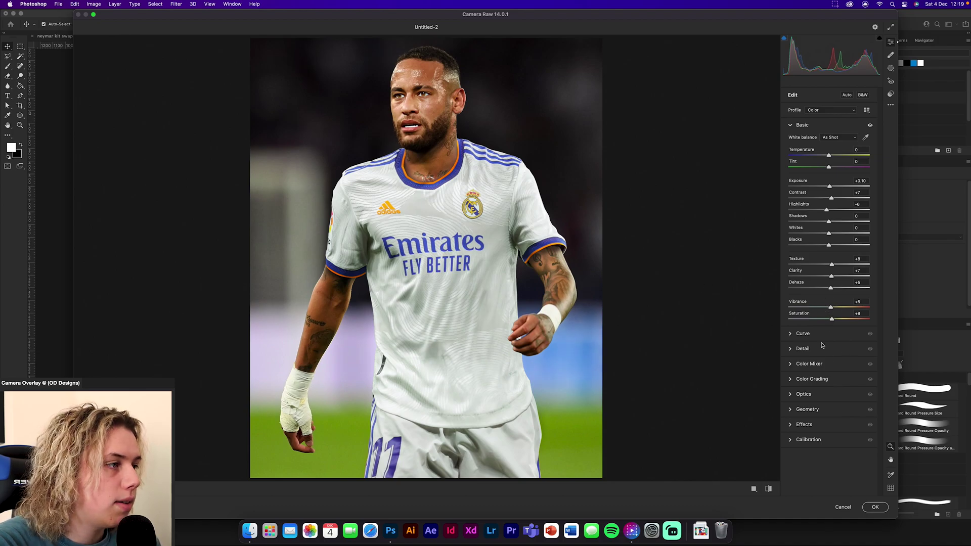
# Raise the tone curve's midtones slightly and add light sharpening, noise reduction and color noise reduction
pyautogui.click(803, 334)
pyautogui.moveTo(832, 202); pyautogui.dragTo(834, 196)
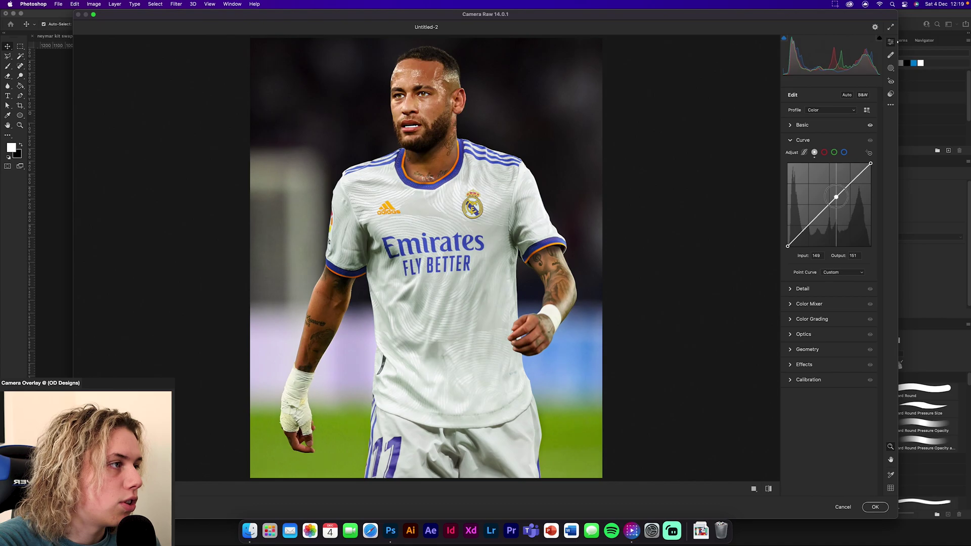
pyautogui.click(804, 289)
pyautogui.moveTo(790, 173); pyautogui.dragTo(800, 204)
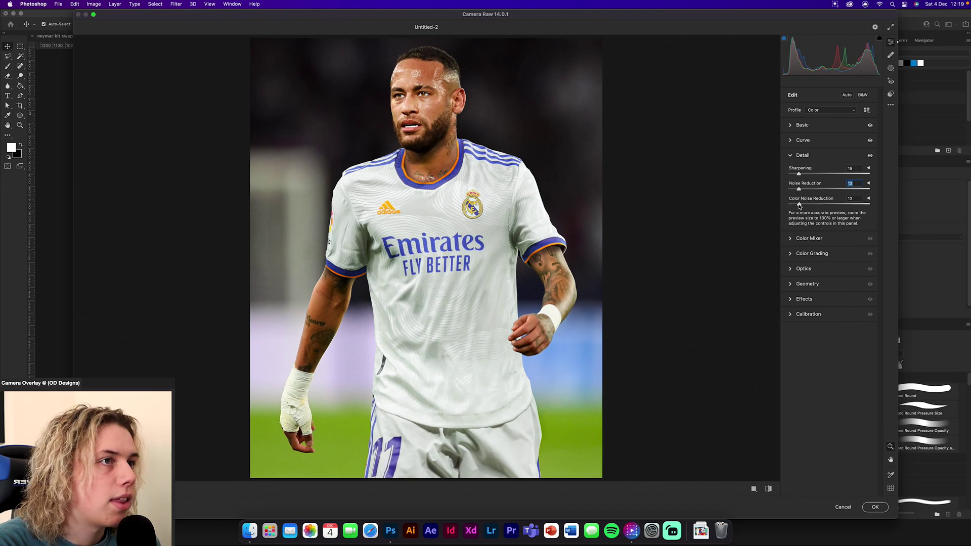
# Add a subtle vignette of -5 and set the grain to 15 in the Camera Raw effects
pyautogui.click(795, 238)
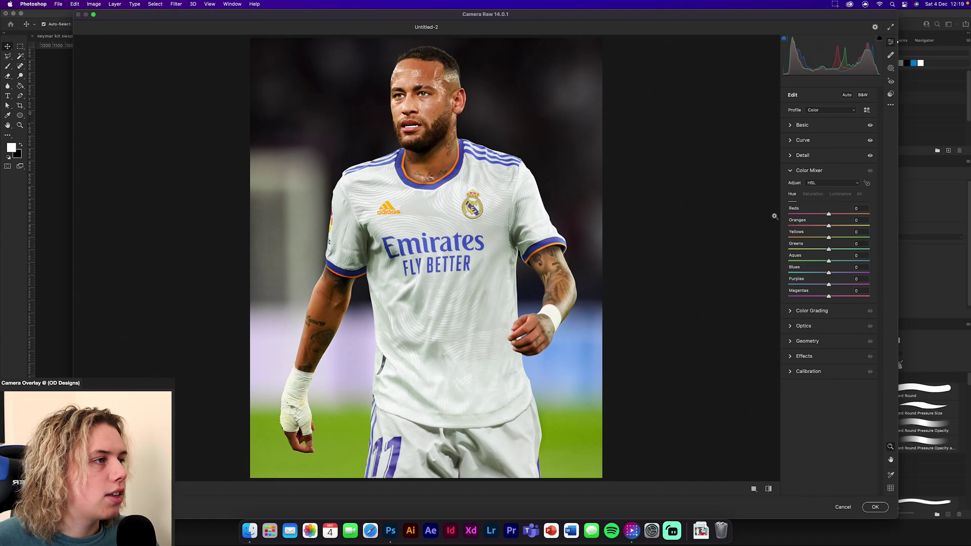
pyautogui.click(794, 357)
pyautogui.moveTo(829, 292); pyautogui.dragTo(826, 291)
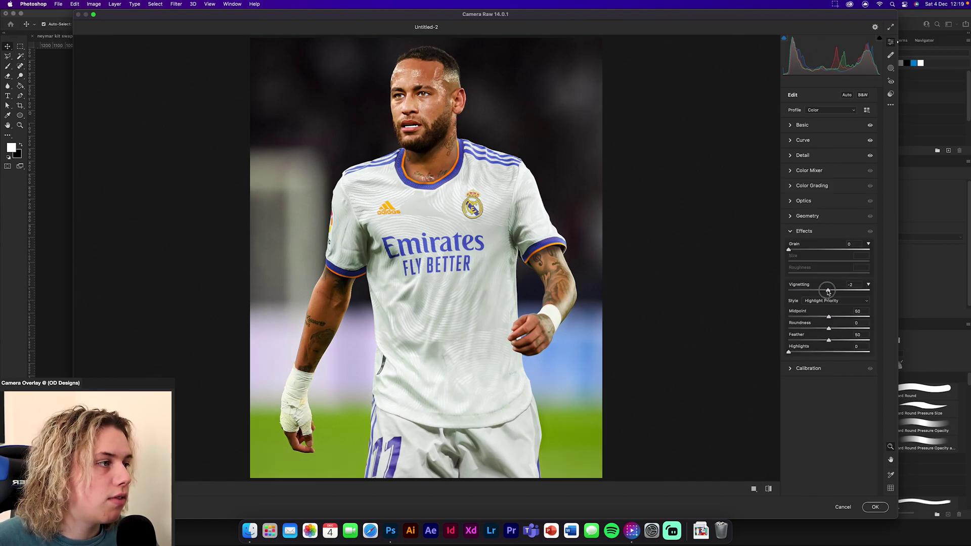
pyautogui.moveTo(789, 249); pyautogui.dragTo(804, 253)
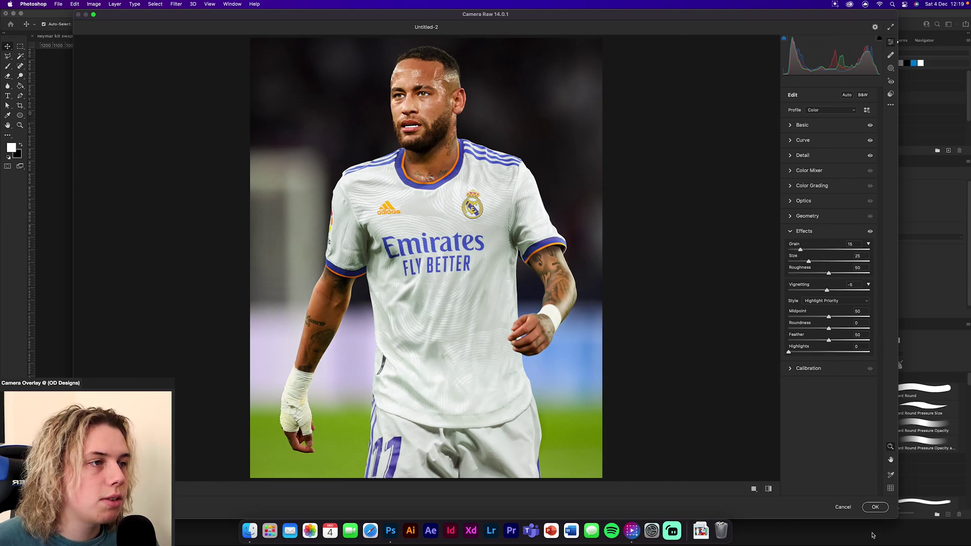
# Compare the before and after versions side by side, examining the collar area up close and the whole figure
pyautogui.click(767, 489)
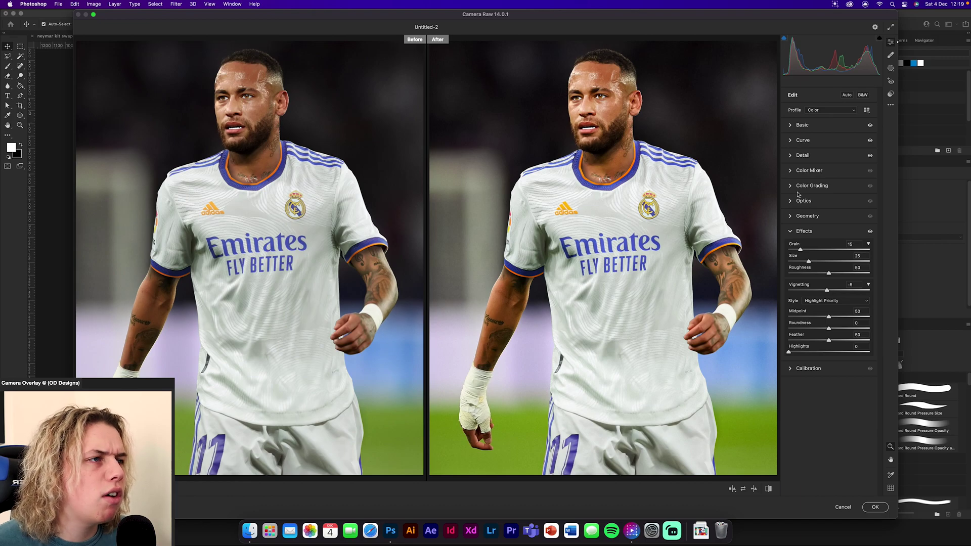
pyautogui.click(585, 171)
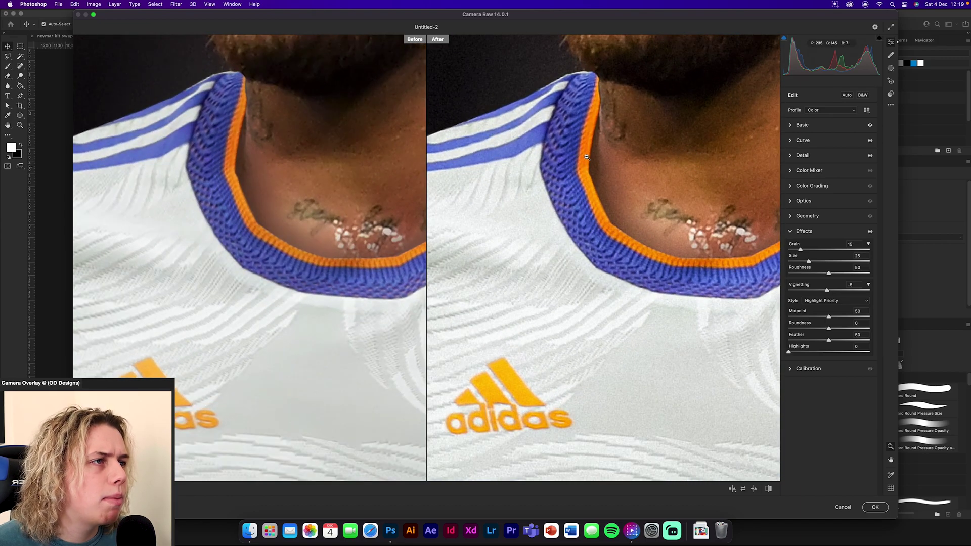
pyautogui.click(651, 199)
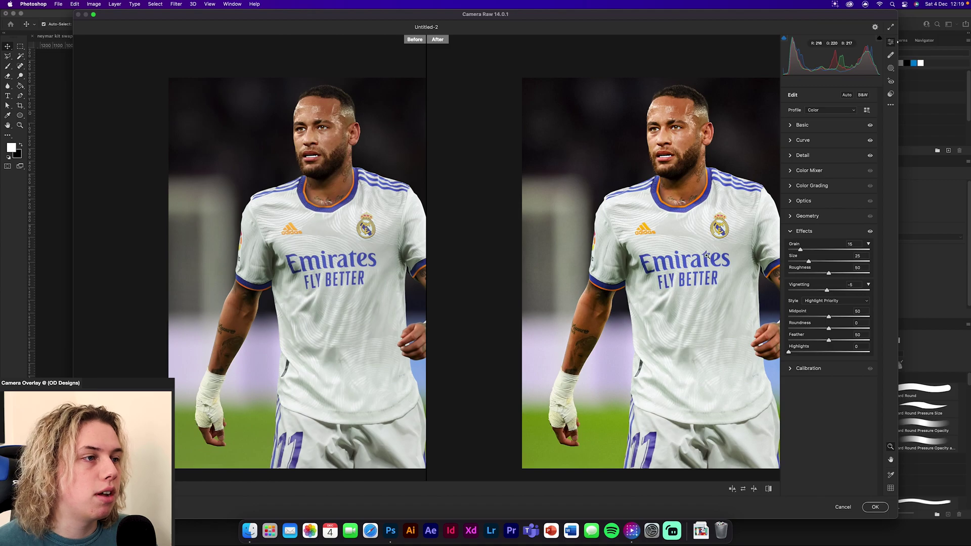
pyautogui.keyDown('alt'); pyautogui.click(708, 302); pyautogui.keyUp('alt')
pyautogui.press('space')
pyautogui.moveTo(696, 290); pyautogui.dragTo(580, 258)
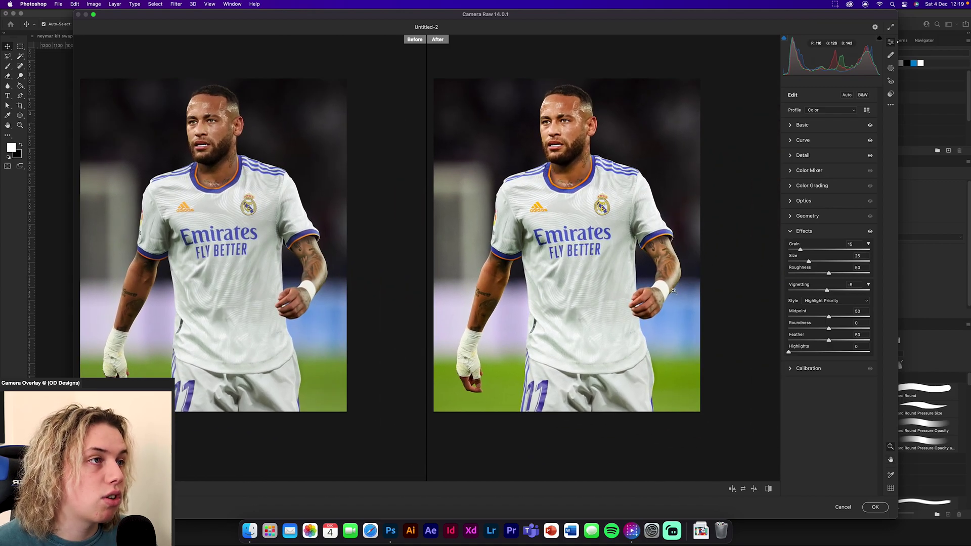
# Apply the Camera Raw adjustments and convert the filtered layer into a new smart object
pyautogui.click(883, 507)
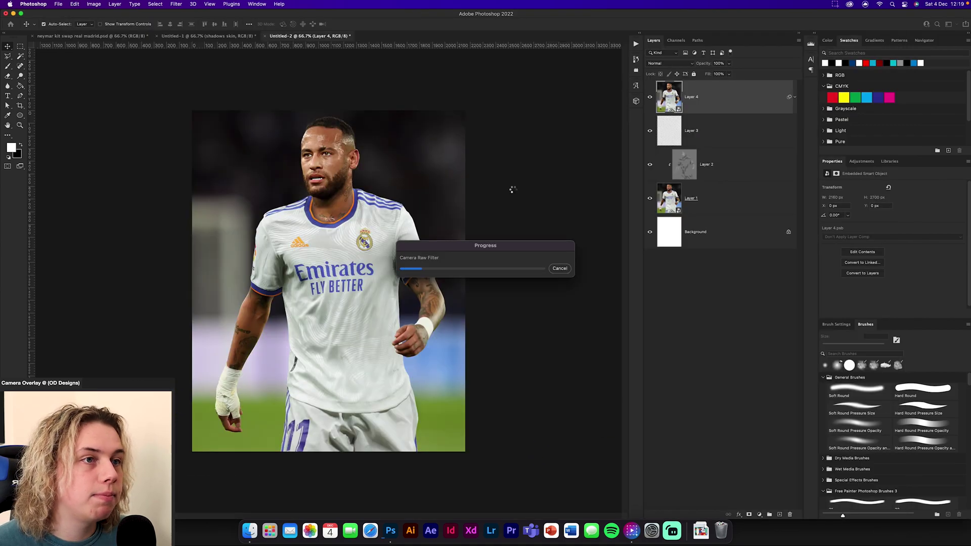
pyautogui.rightClick(724, 114)
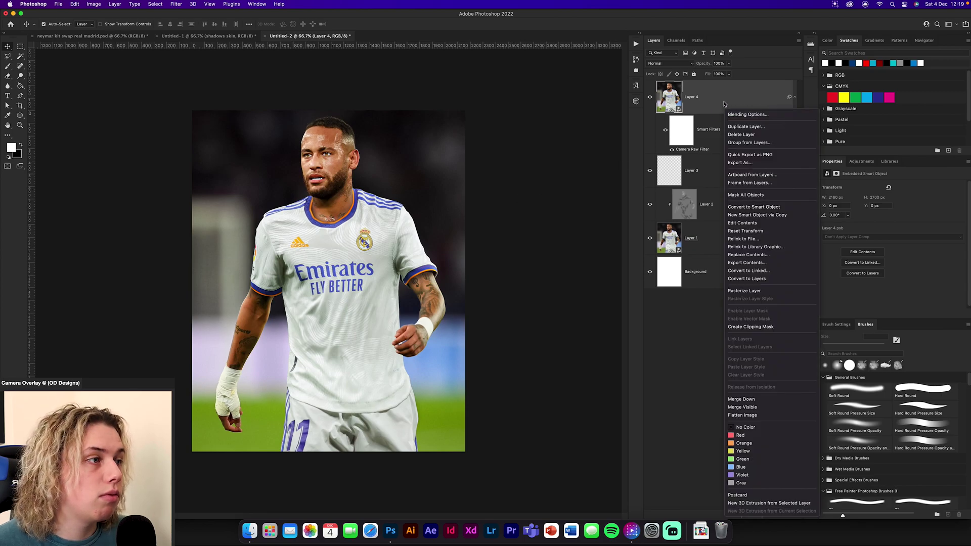
pyautogui.click(764, 208)
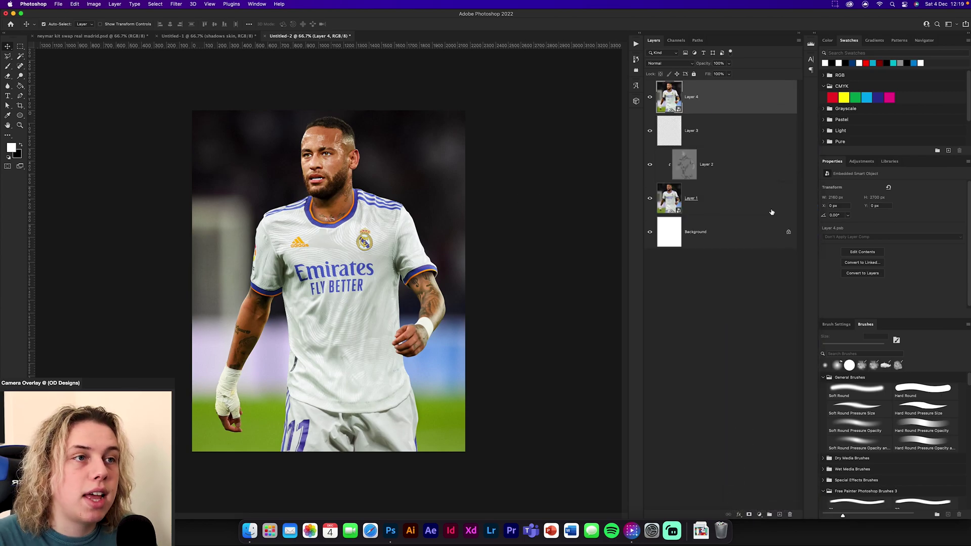